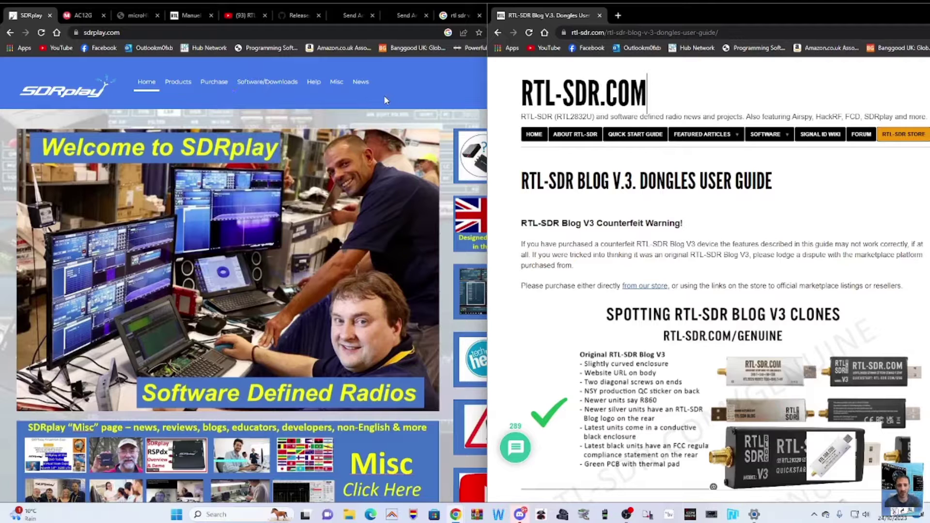
# Open SDRplay's Downloads page through the other-software link in the Software/Downloads section.
pyautogui.click(263, 80)
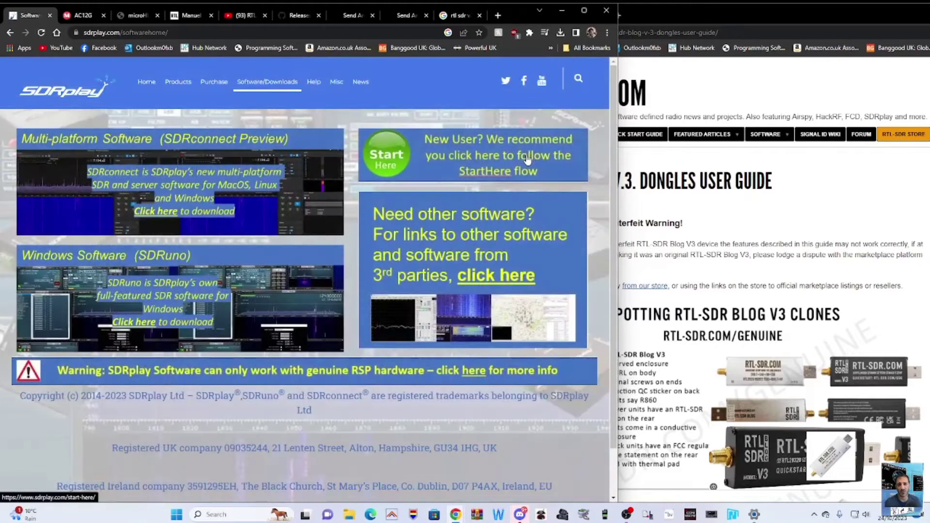
pyautogui.scroll(-2, 528, 164)
pyautogui.scroll(1, 529, 164)
pyautogui.click(501, 277)
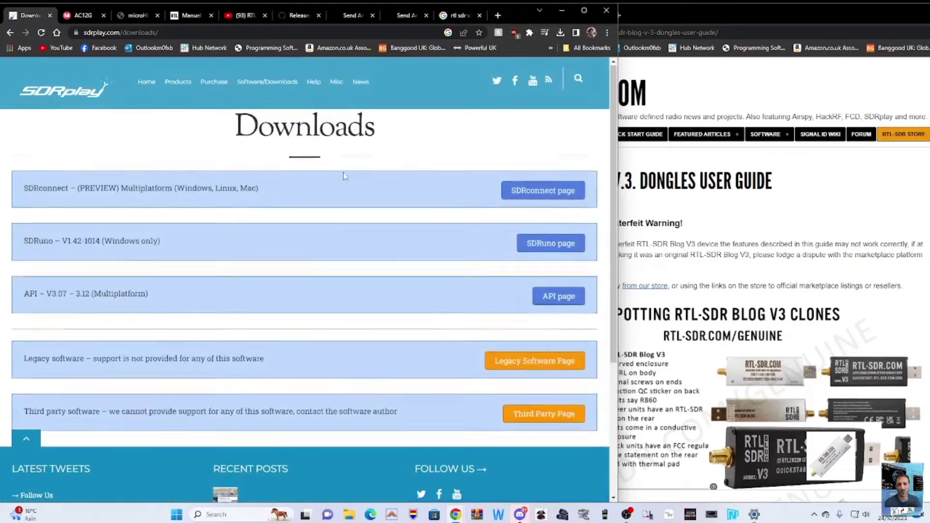
# Go to the SDRuno page and request the SDRuno 1.42-1014 download.
pyautogui.scroll(-2, 330, 222)
pyautogui.scroll(2, 330, 222)
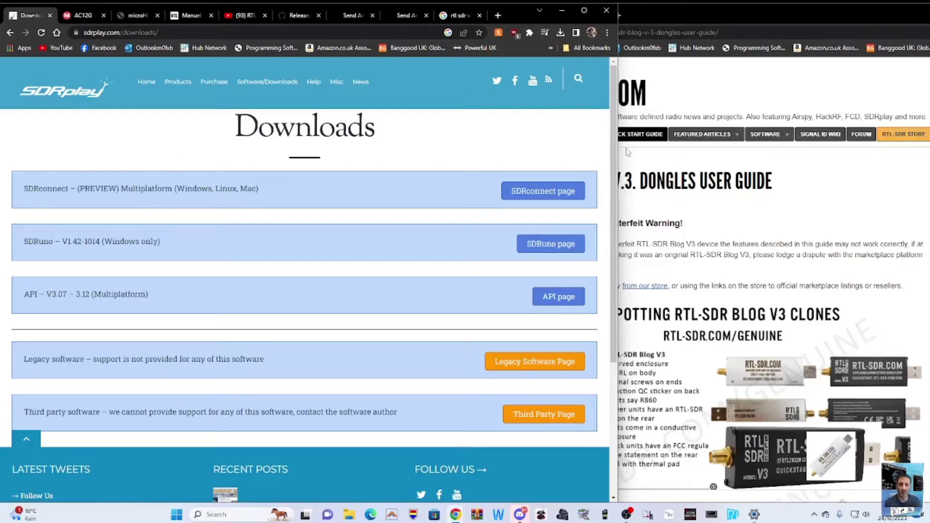
pyautogui.click(557, 247)
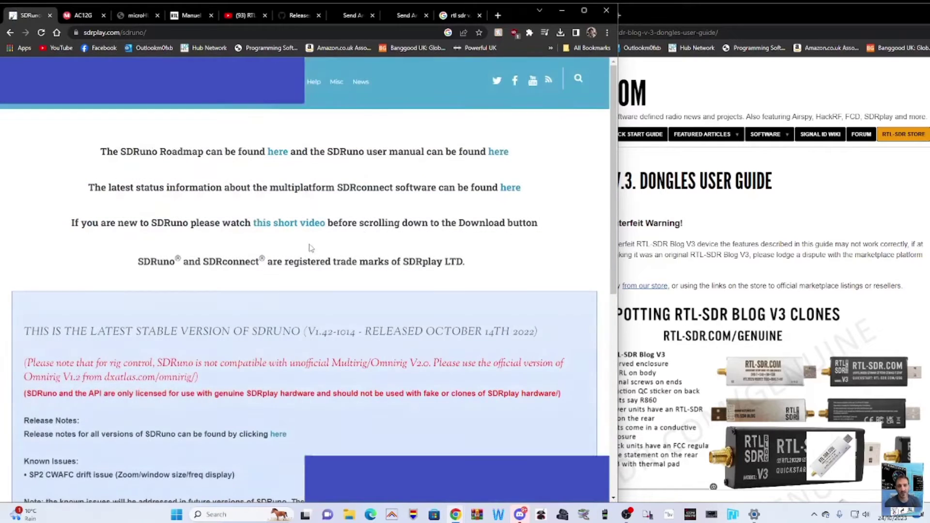
pyautogui.scroll(-8, 311, 248)
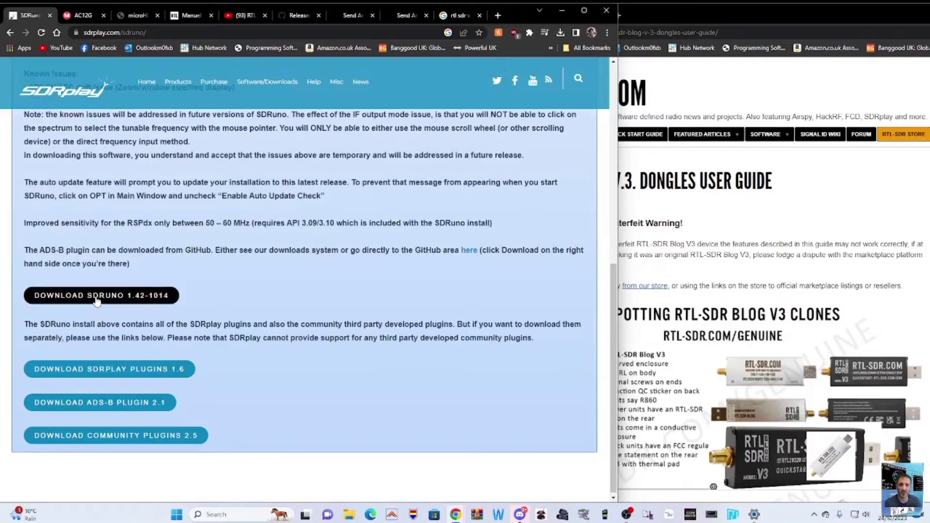
pyautogui.click(97, 296)
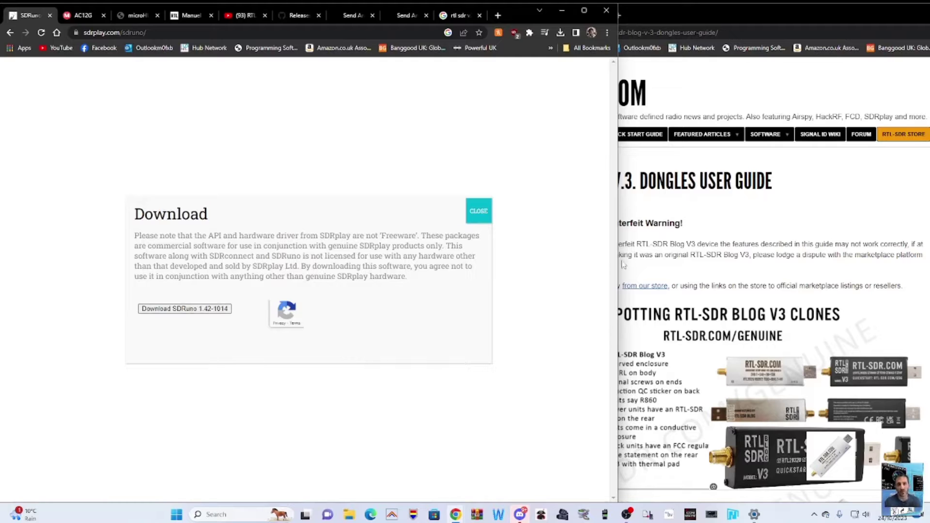
# Download the SDRuno 1.42-1014 installer and allow the blocked file to continue downloading.
pyautogui.moveTo(619, 268); pyautogui.dragTo(499, 293)
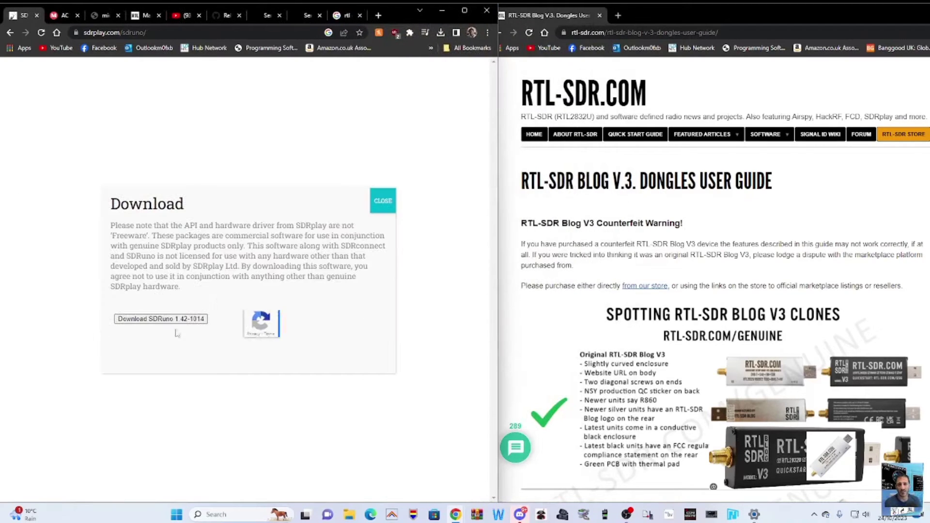
pyautogui.click(150, 321)
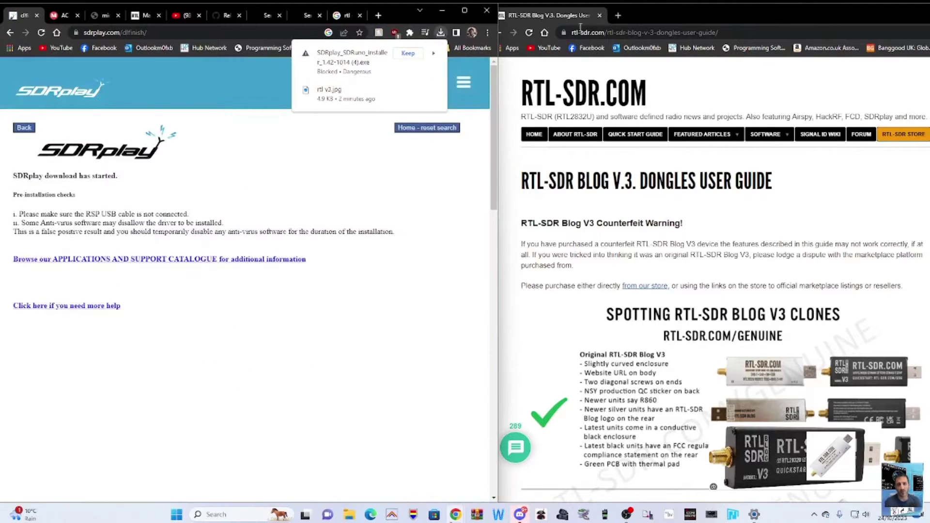
pyautogui.click(348, 60)
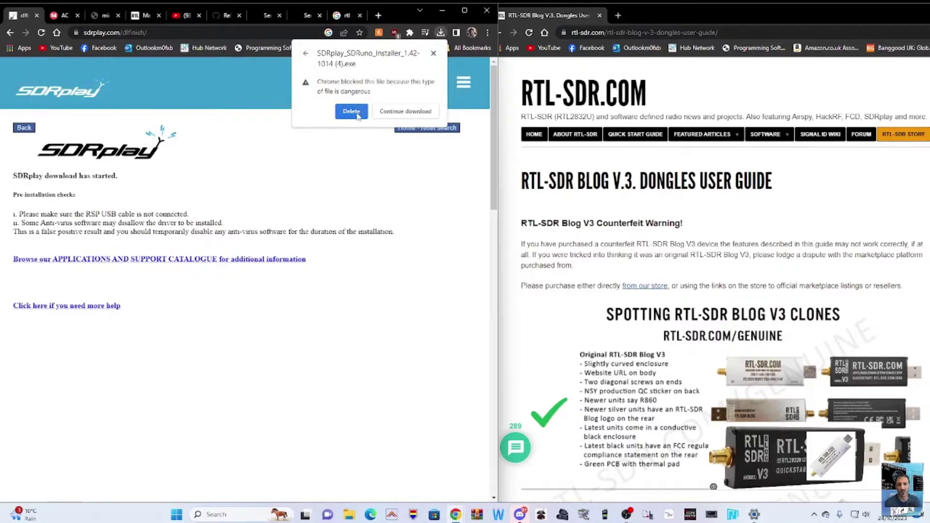
pyautogui.click(394, 115)
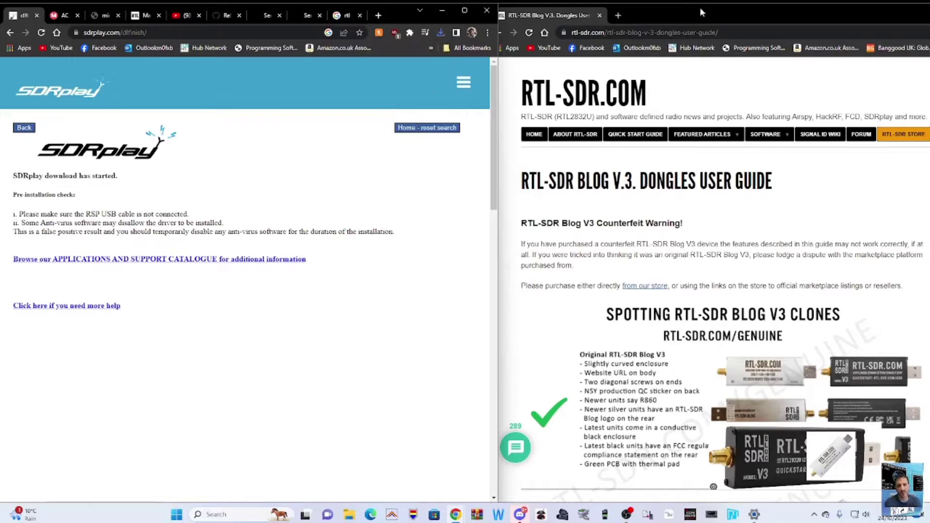
# Launch the downloaded SDRuno 1.42-1014 installer and accept its licence agreement.
pyautogui.click(440, 33)
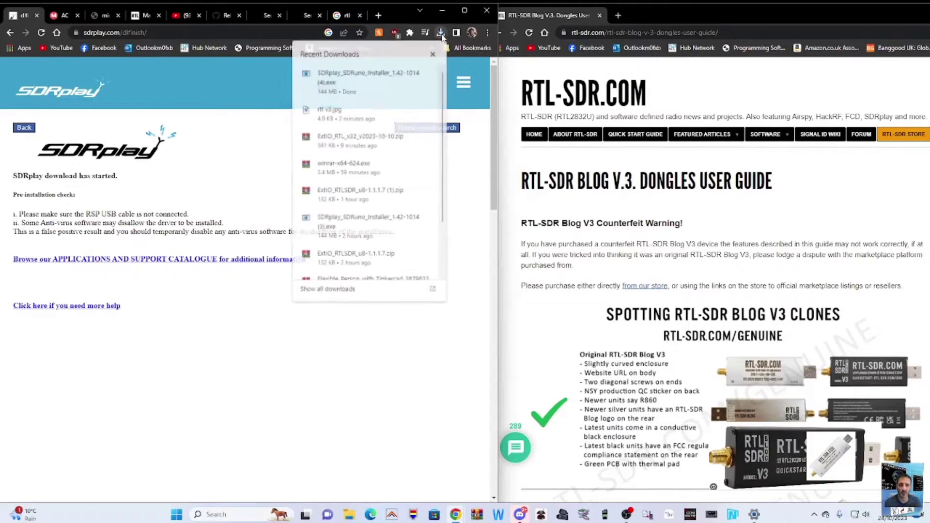
pyautogui.click(359, 77)
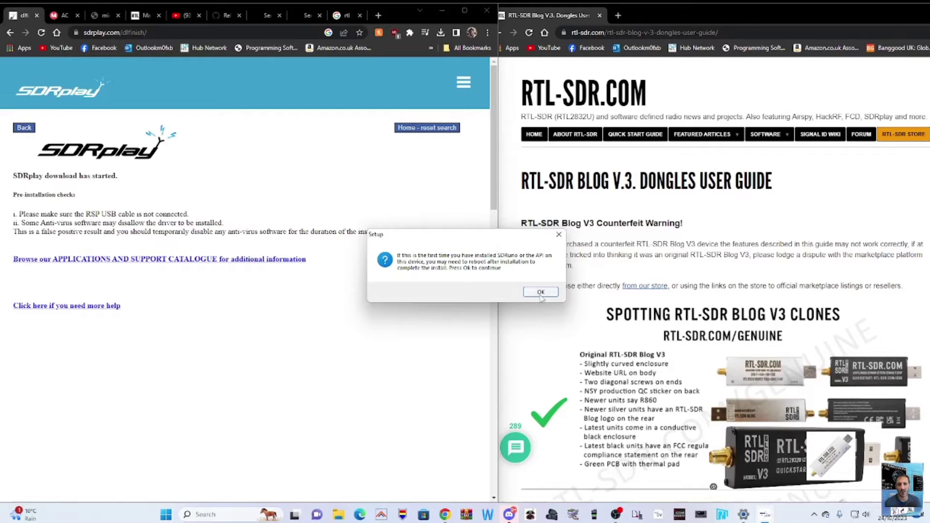
pyautogui.click(540, 292)
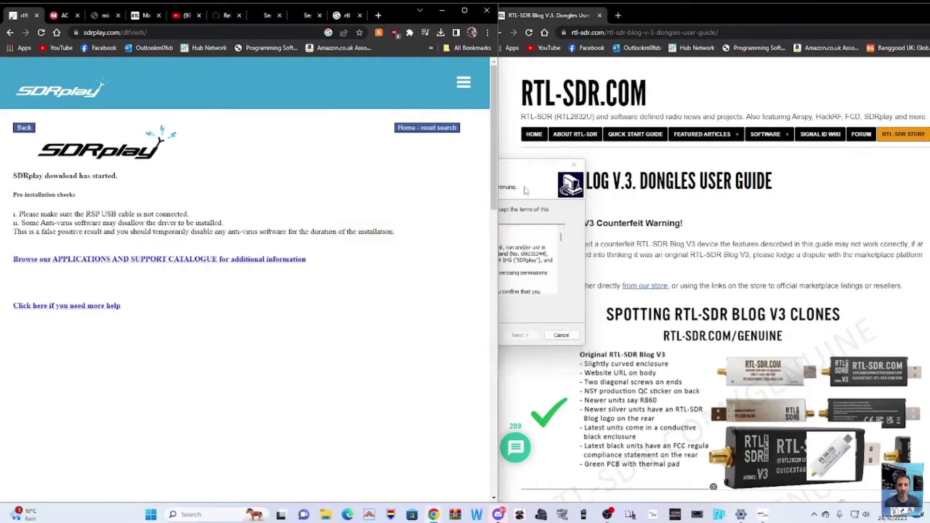
pyautogui.moveTo(500, 173); pyautogui.dragTo(322, 158)
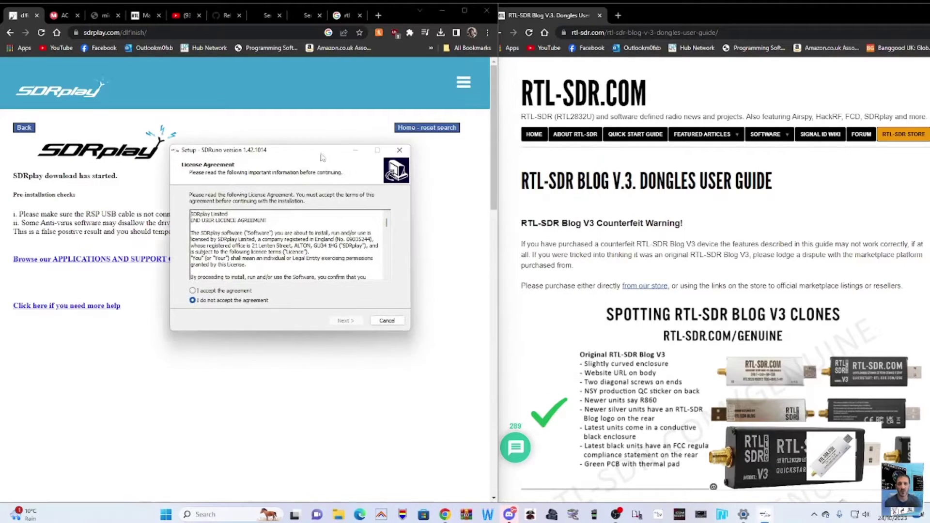
pyautogui.click(193, 291)
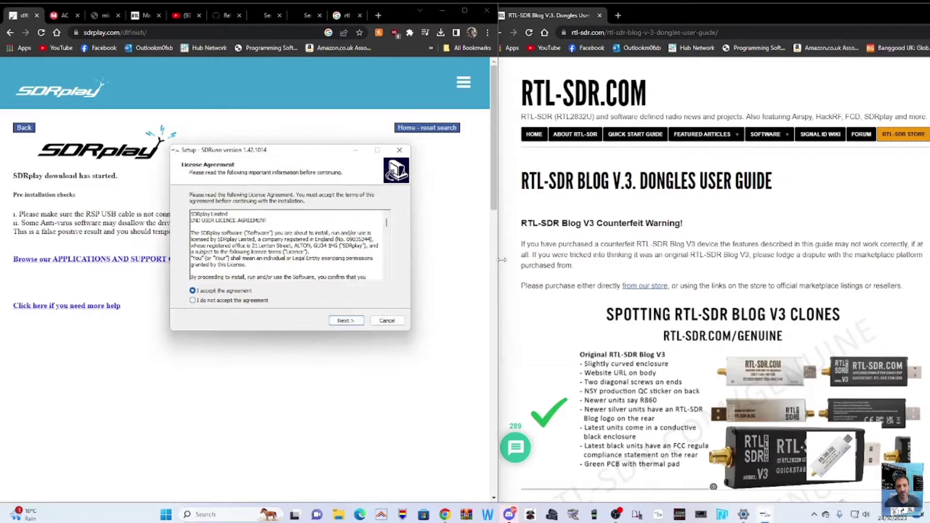
pyautogui.moveTo(502, 260)
pyautogui.mouseDown()
pyautogui.moveTo(463, 260)
pyautogui.moveTo(491, 263)
pyautogui.mouseUp()
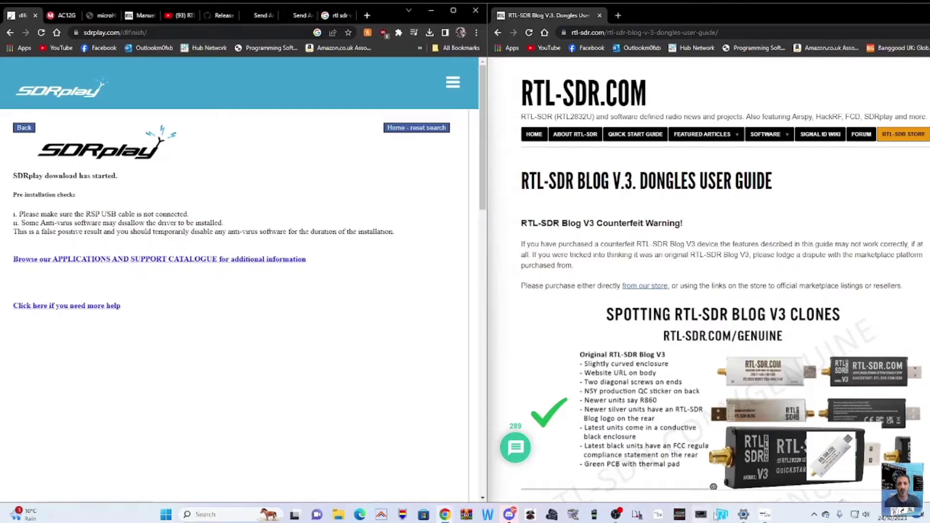
# Switch to File Explorer and open the Program Files (x86) folder on Local Disk (C:).
pyautogui.moveTo(765, 516)
pyautogui.click(338, 517)
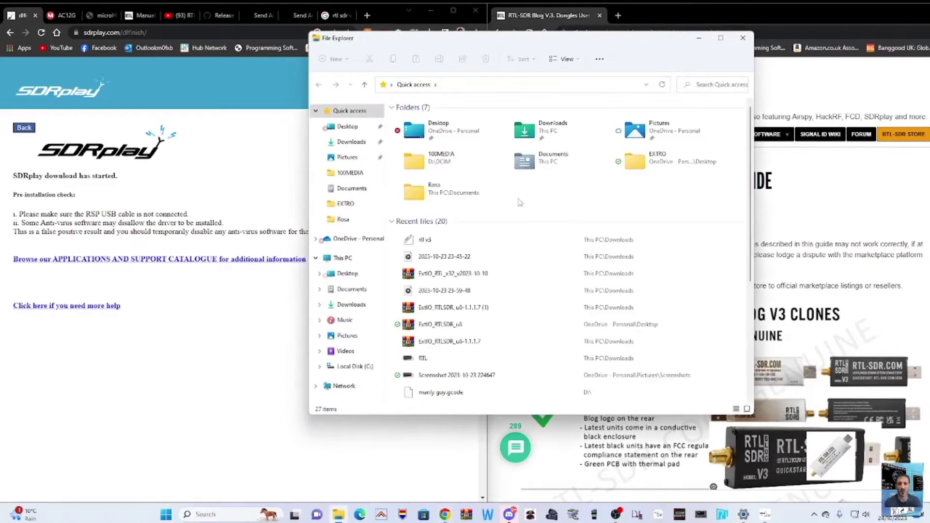
pyautogui.moveTo(646, 44); pyautogui.dragTo(413, 60)
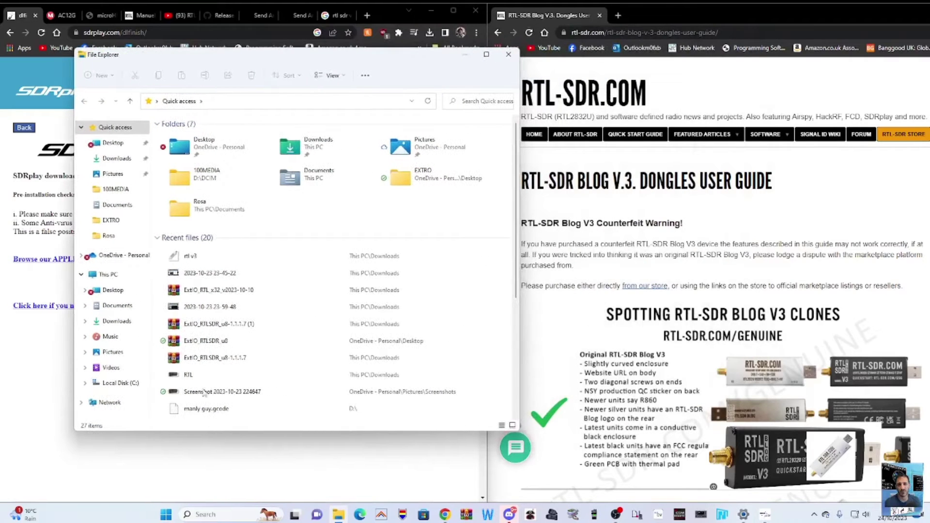
pyautogui.click(121, 384)
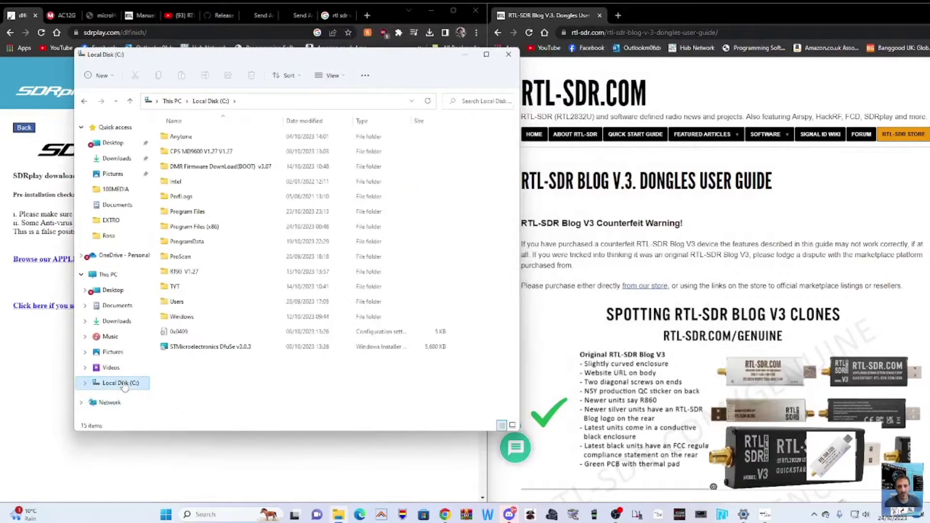
pyautogui.click(200, 233)
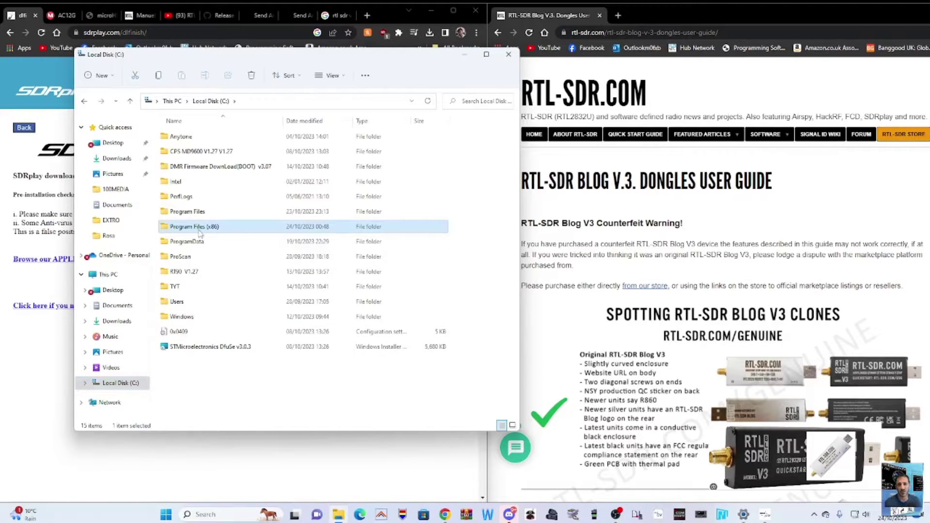
pyautogui.doubleClick(200, 233)
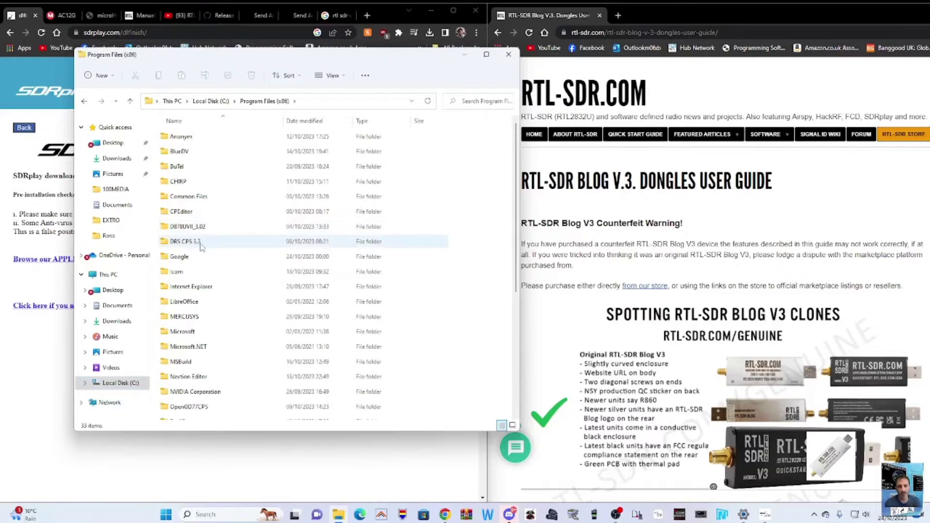
# Look through the subfolders of Program Files (x86) and close the File Explorer window.
pyautogui.scroll(-3, 247, 291)
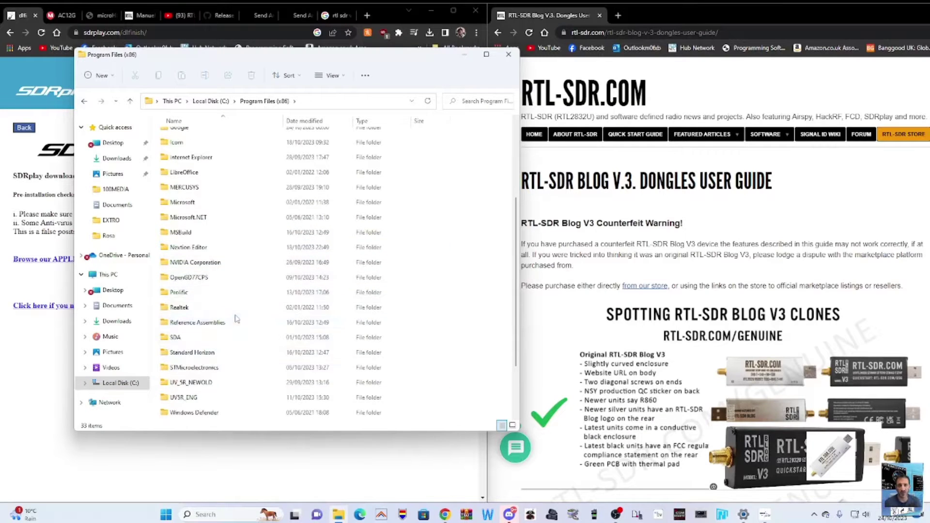
pyautogui.scroll(-2, 234, 317)
pyautogui.scroll(3, 234, 303)
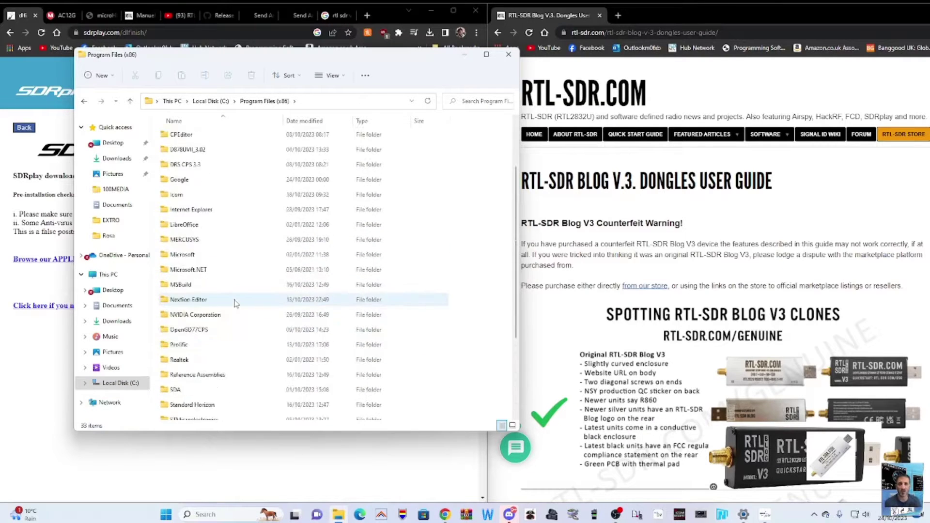
pyautogui.scroll(-3, 238, 303)
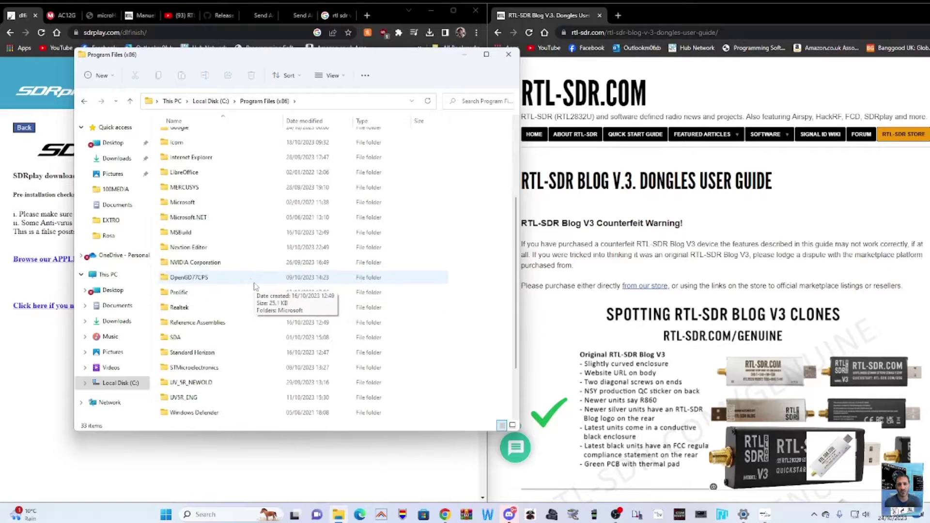
pyautogui.scroll(2, 256, 286)
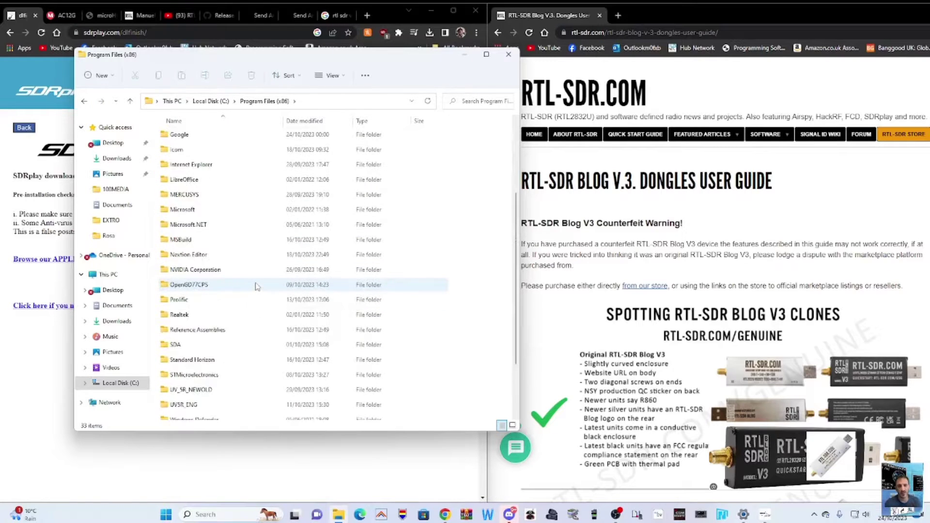
pyautogui.scroll(3, 255, 287)
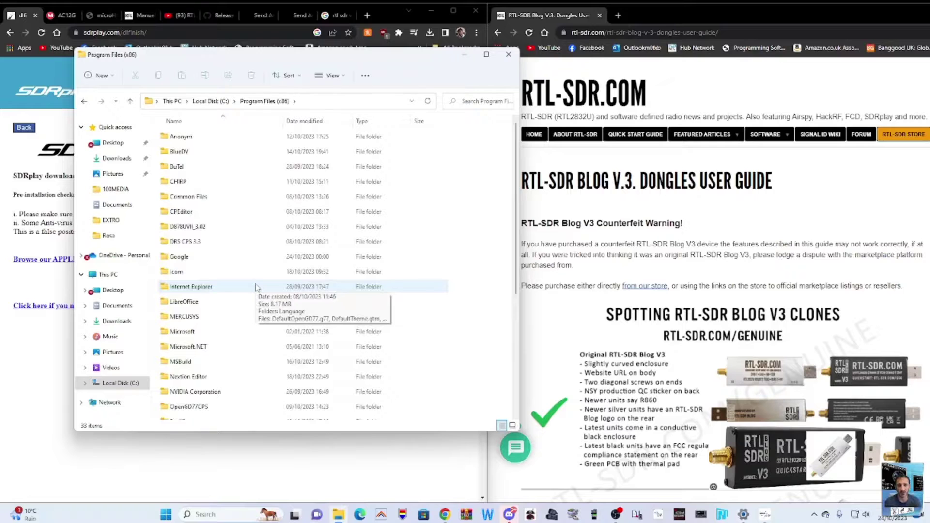
pyautogui.scroll(-4, 256, 287)
pyautogui.scroll(-1, 257, 284)
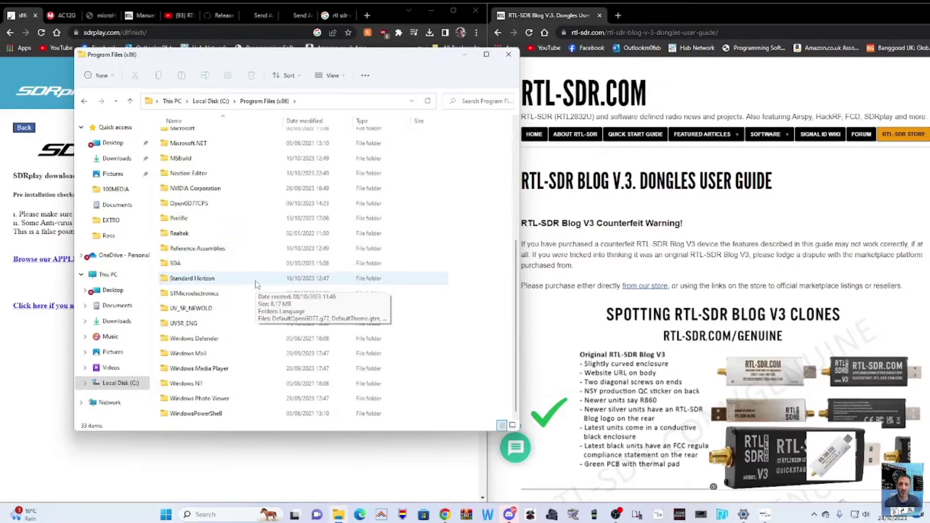
pyautogui.scroll(5, 257, 284)
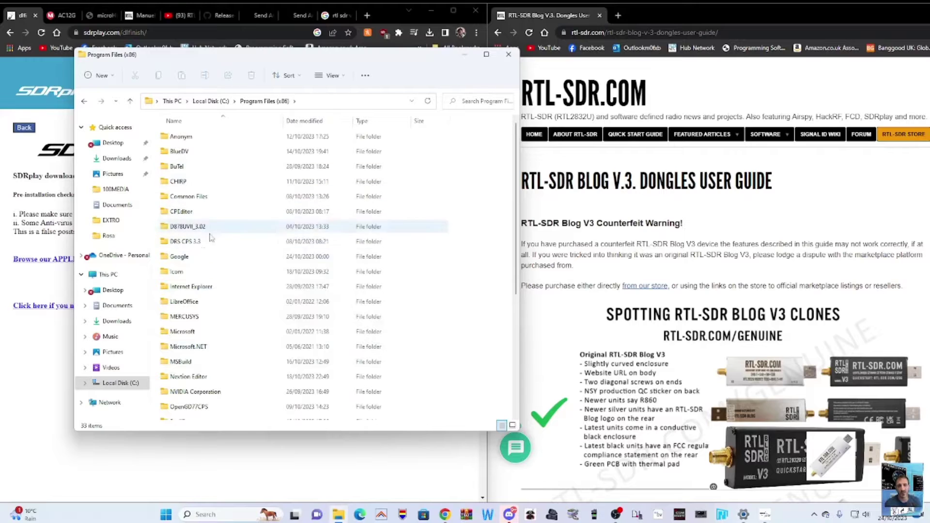
pyautogui.scroll(-5, 222, 281)
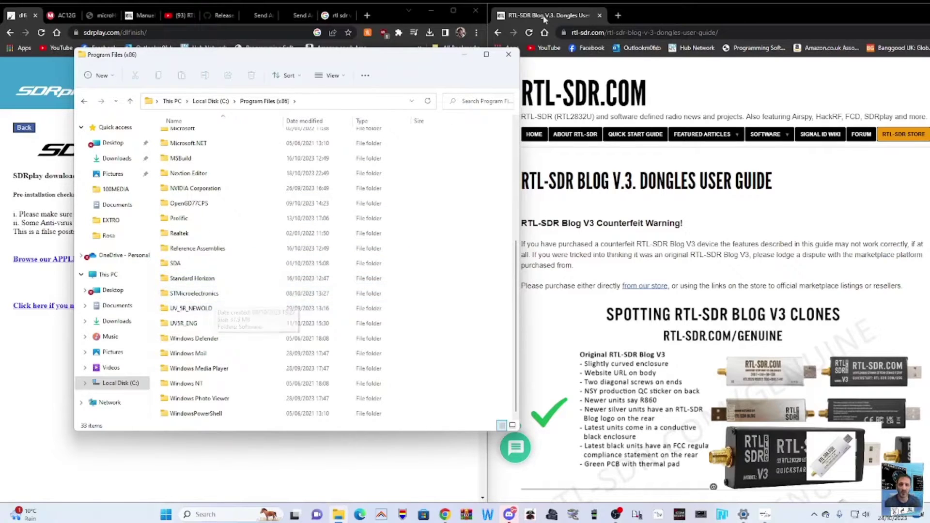
pyautogui.click(508, 54)
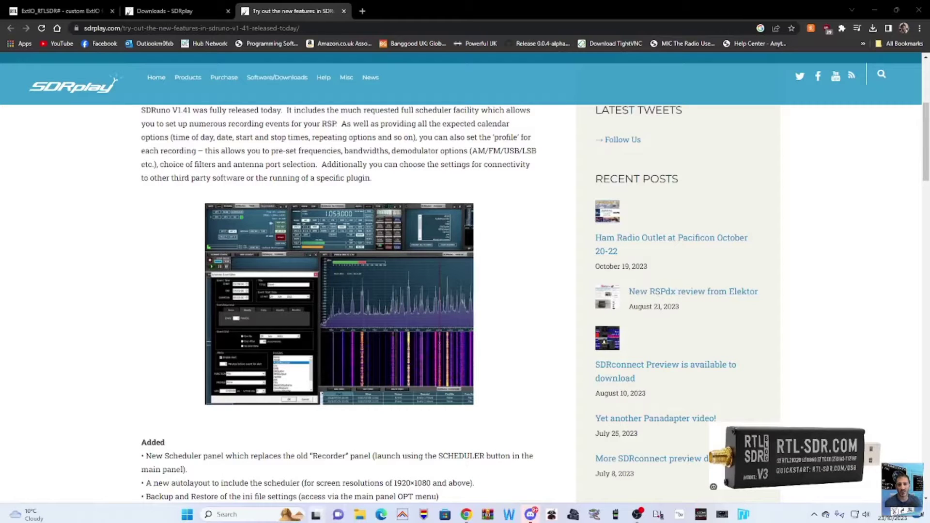
# Open a new File Explorer window and browse to C:\Program Files (x86).
pyautogui.click(365, 516)
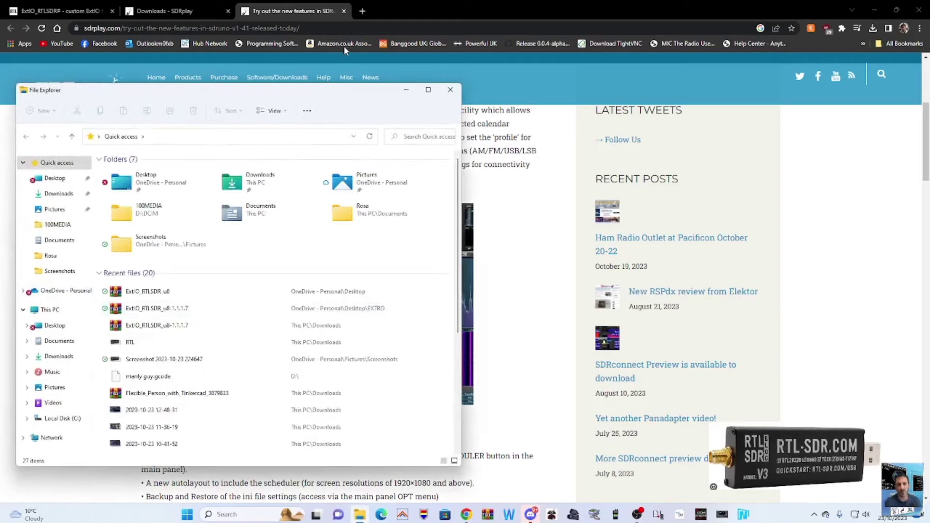
pyautogui.moveTo(342, 93); pyautogui.dragTo(430, 77)
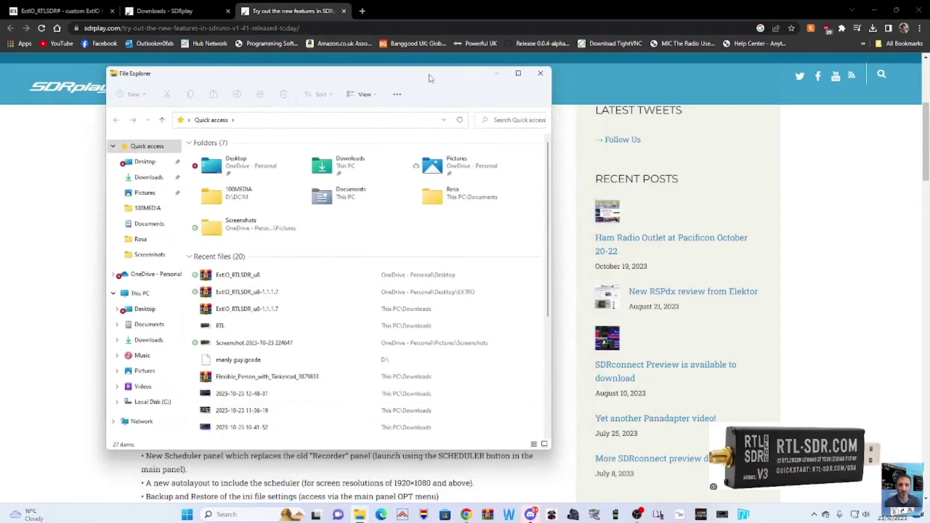
pyautogui.click(150, 403)
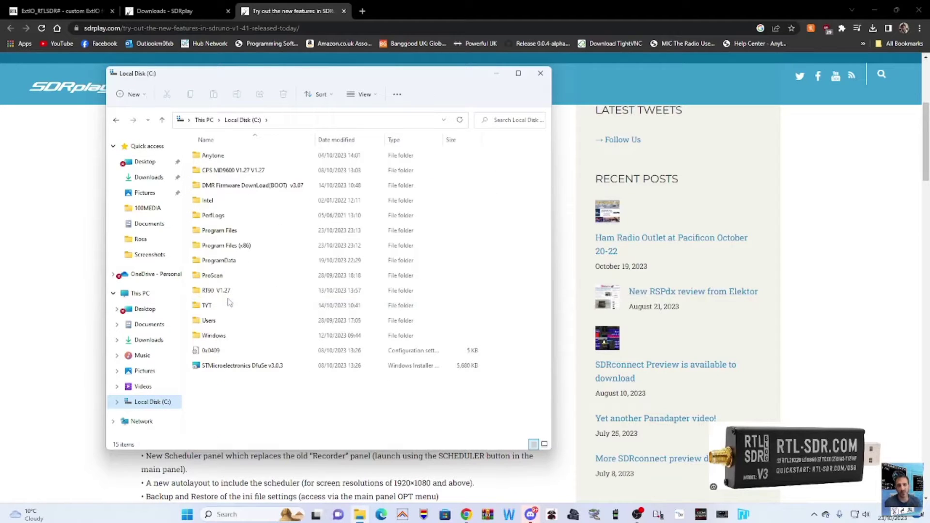
pyautogui.moveTo(299, 305)
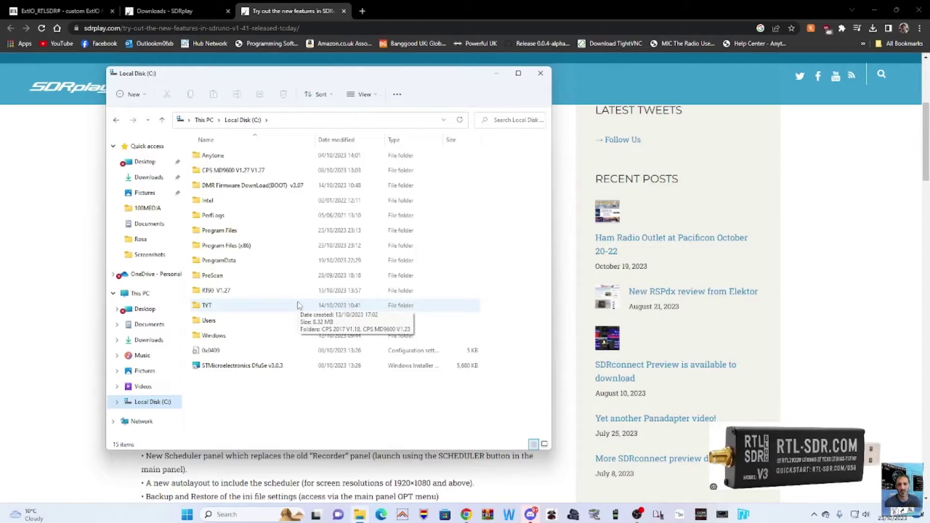
pyautogui.click(250, 247)
pyautogui.doubleClick(249, 247)
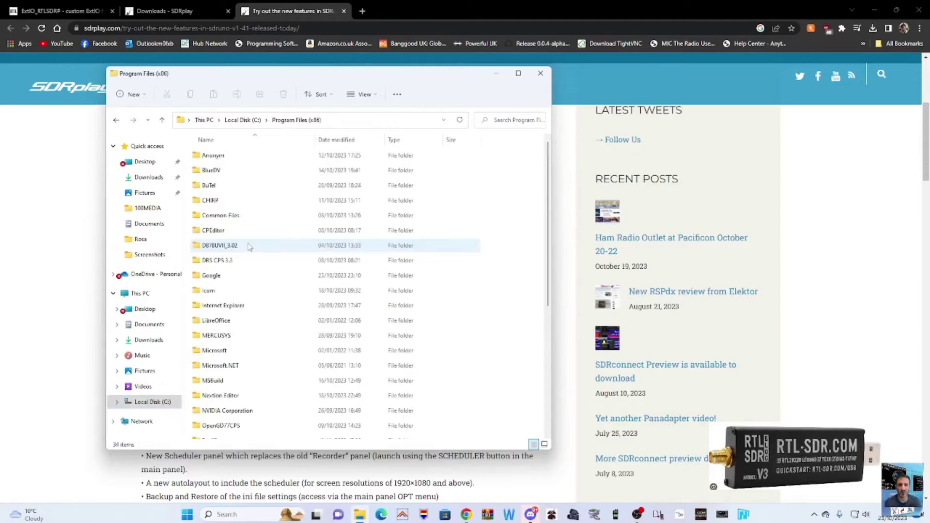
# Open the SDRuno program folder inside the SDRplay folder of Program Files (x86).
pyautogui.scroll(-5, 271, 257)
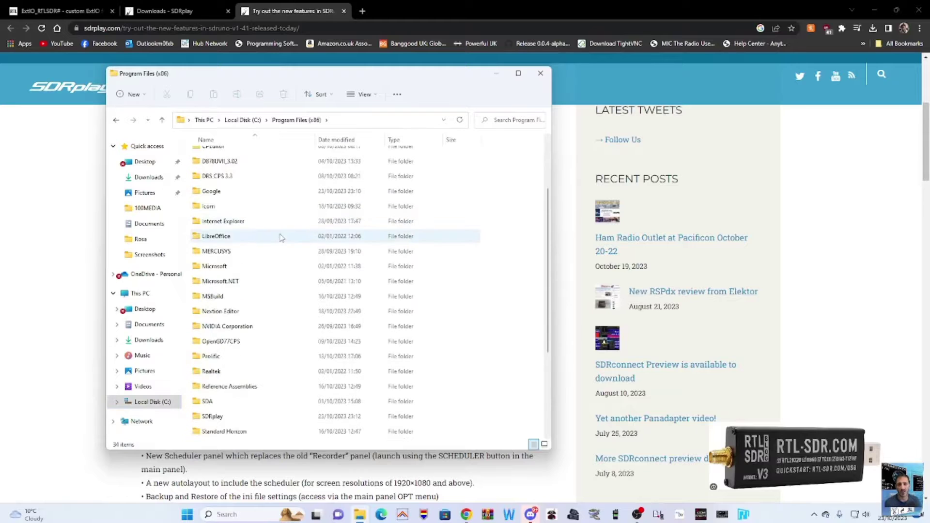
pyautogui.scroll(2, 281, 270)
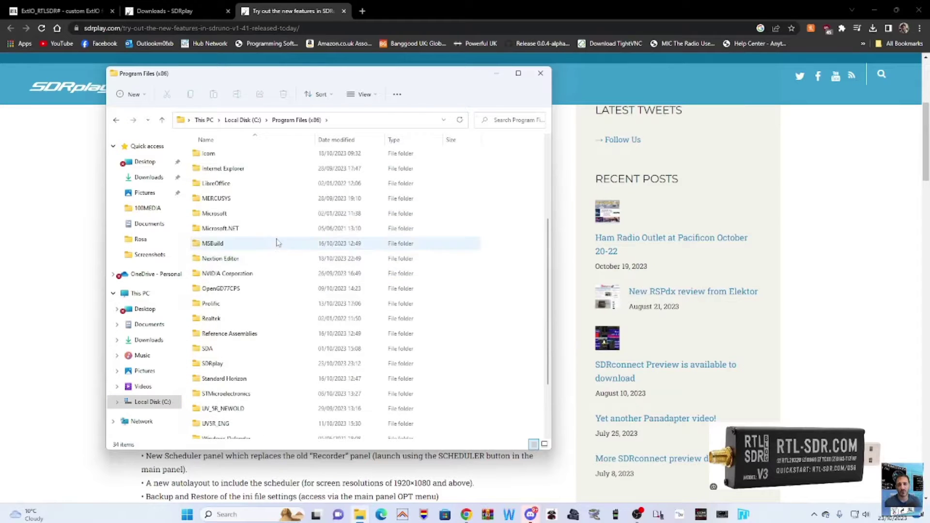
pyautogui.scroll(-2, 282, 254)
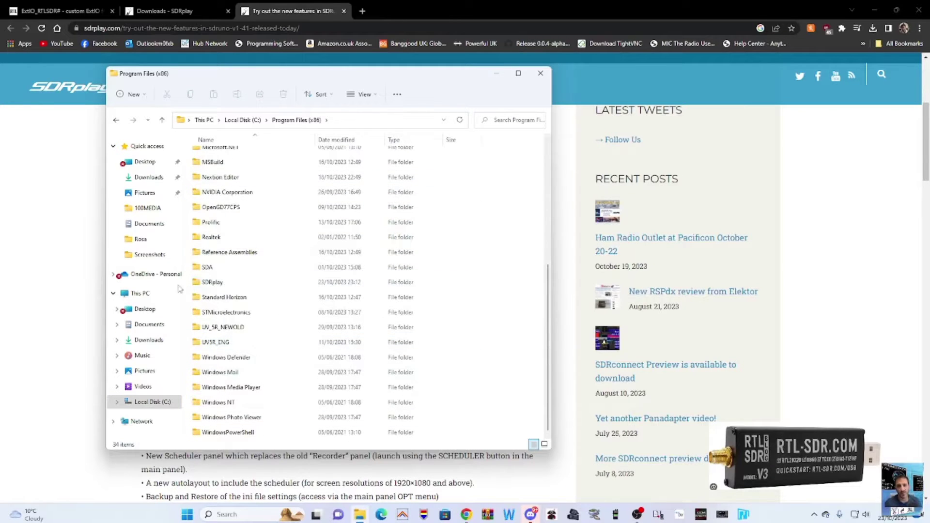
pyautogui.doubleClick(219, 284)
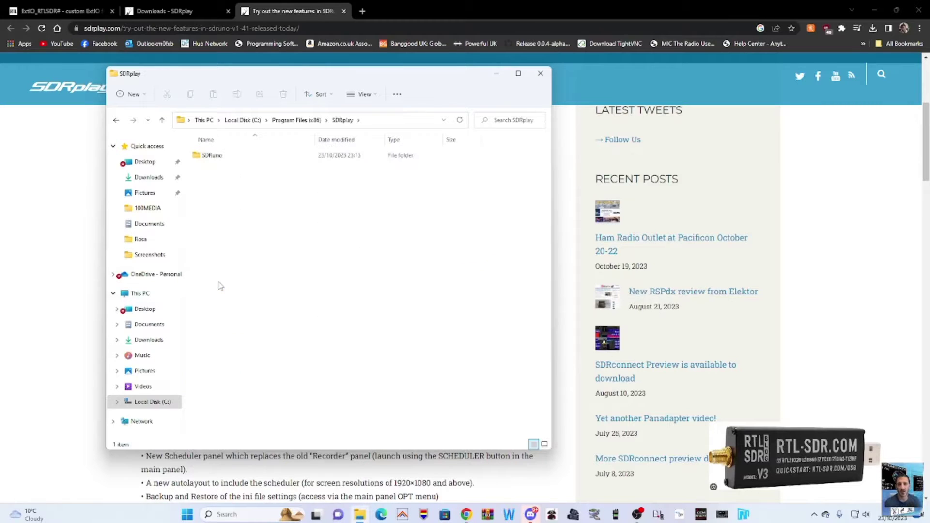
pyautogui.doubleClick(212, 159)
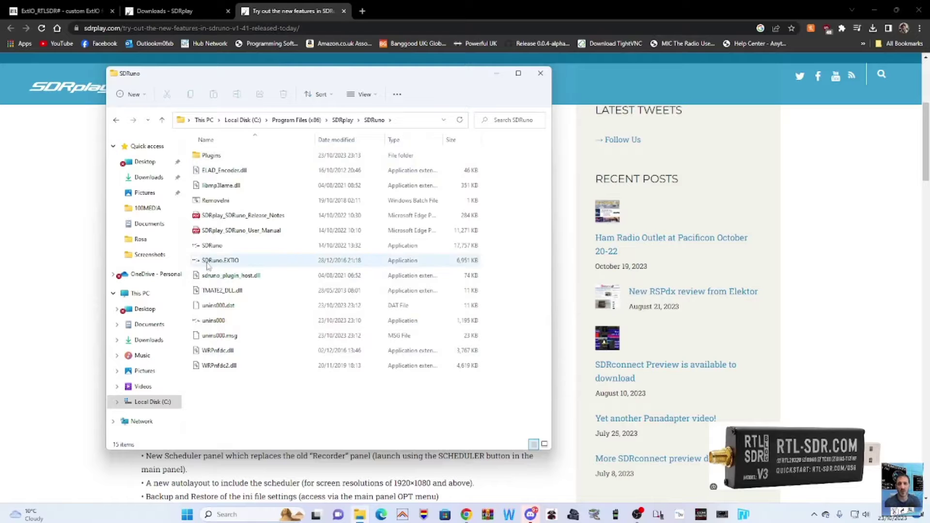
# Create a desktop shortcut for the SDRuno.EXTIO application and close the File Explorer window.
pyautogui.moveTo(222, 268)
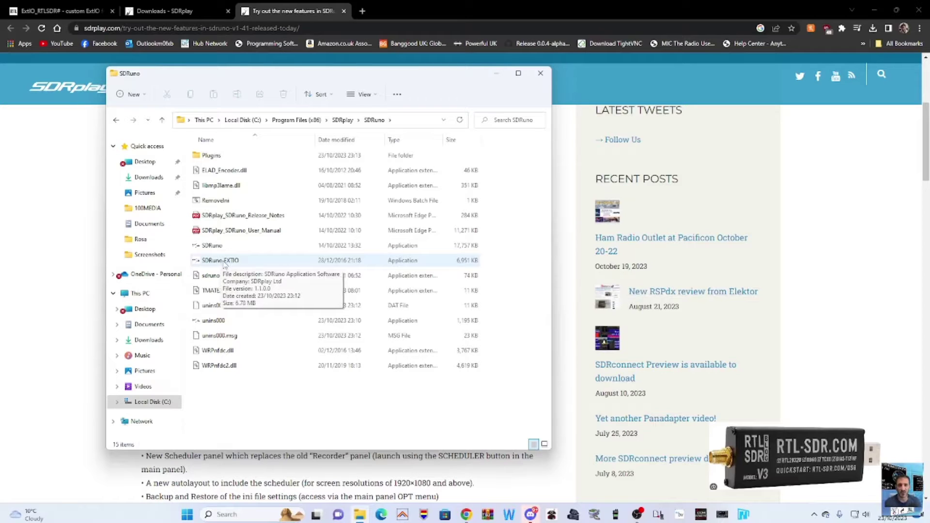
pyautogui.rightClick(224, 264)
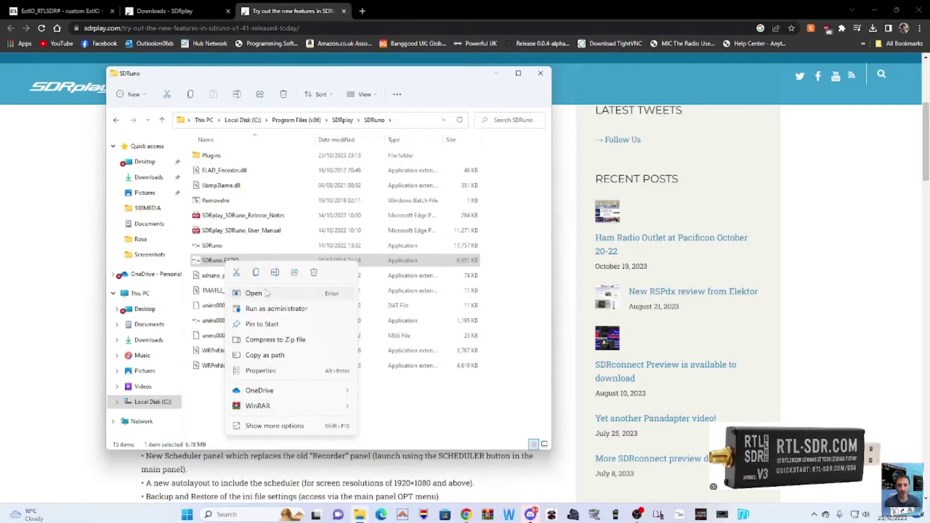
pyautogui.click(262, 426)
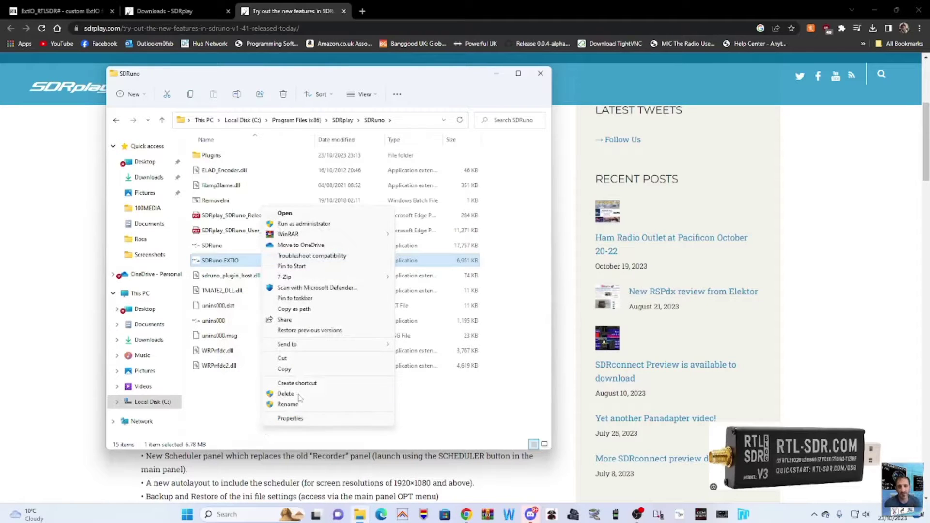
pyautogui.moveTo(309, 345)
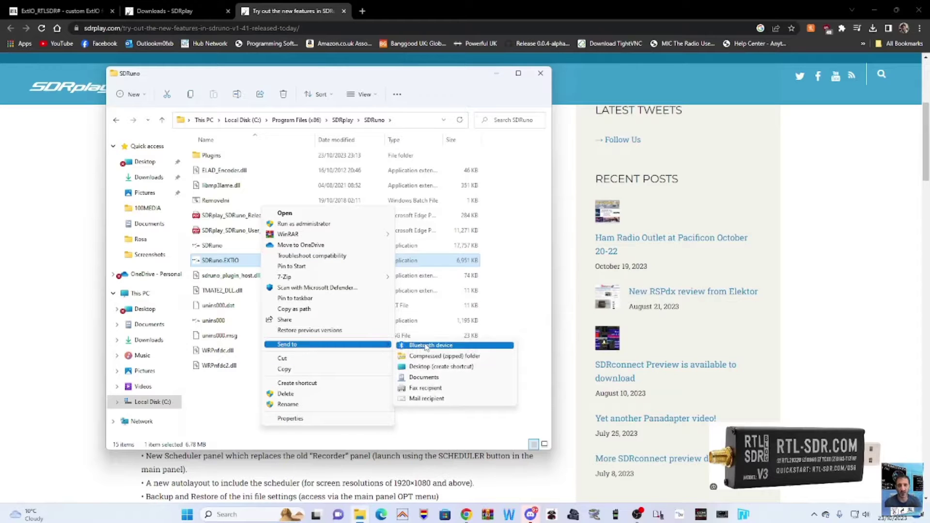
pyautogui.click(426, 369)
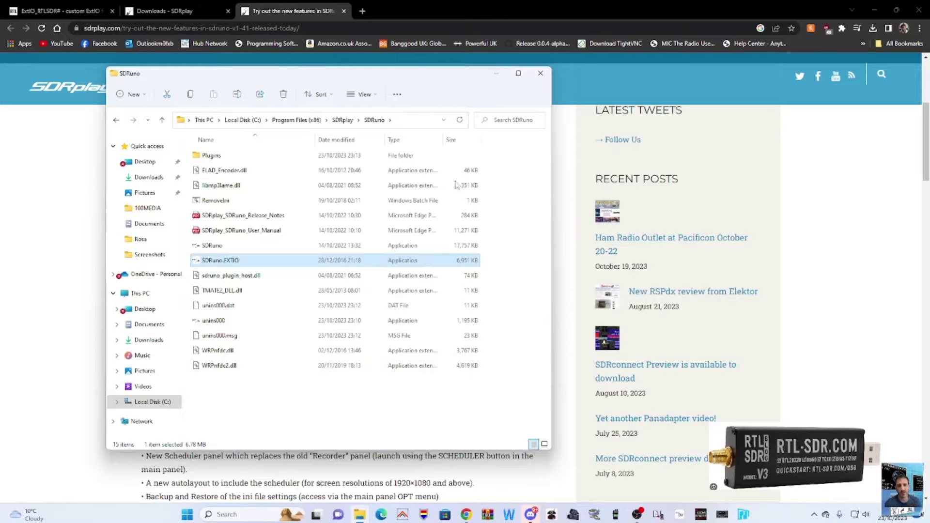
pyautogui.click(541, 73)
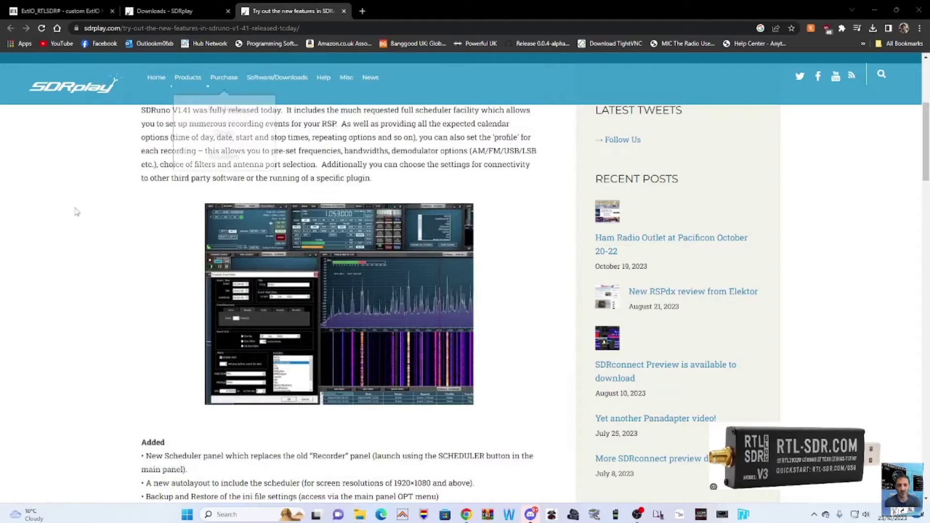
# Switch to the RTL-SDR forum page on the custom ExtIO and download the ExtIO_RTLSDR_u8-1.1.1.7.zip attachment.
pyautogui.click(59, 7)
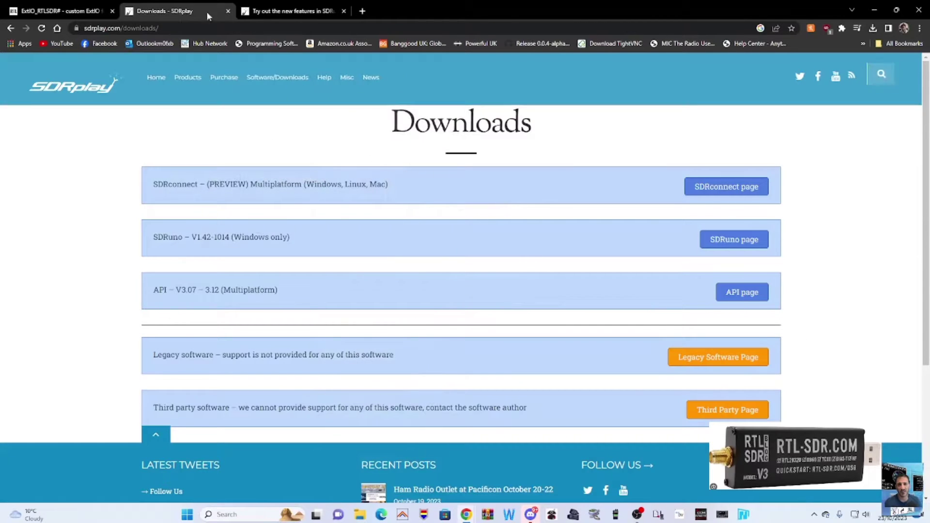
pyautogui.click(274, 12)
pyautogui.click(160, 12)
pyautogui.click(46, 14)
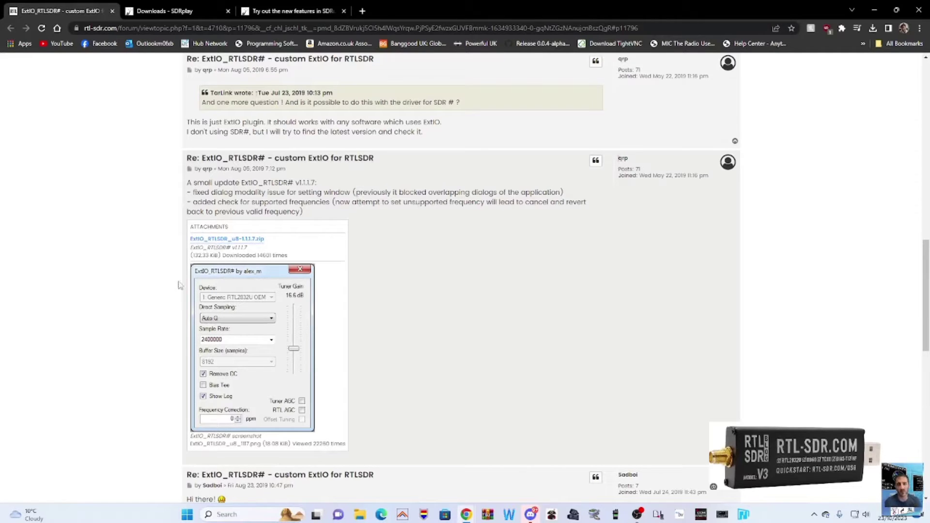
pyautogui.click(222, 240)
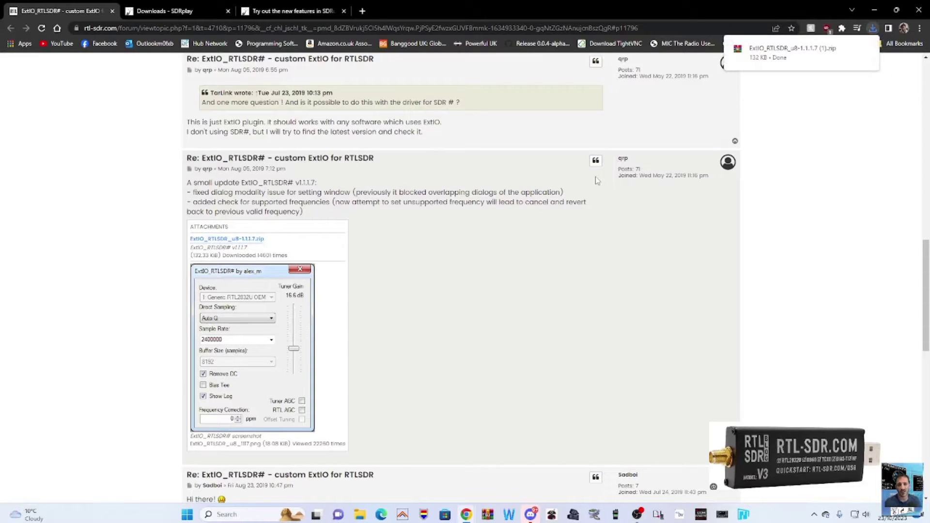
# Open the downloaded ExtIO_RTLSDR_u8-1.1.1.7 (1).zip in WinRAR to view the files it contains.
pyautogui.moveTo(776, 56)
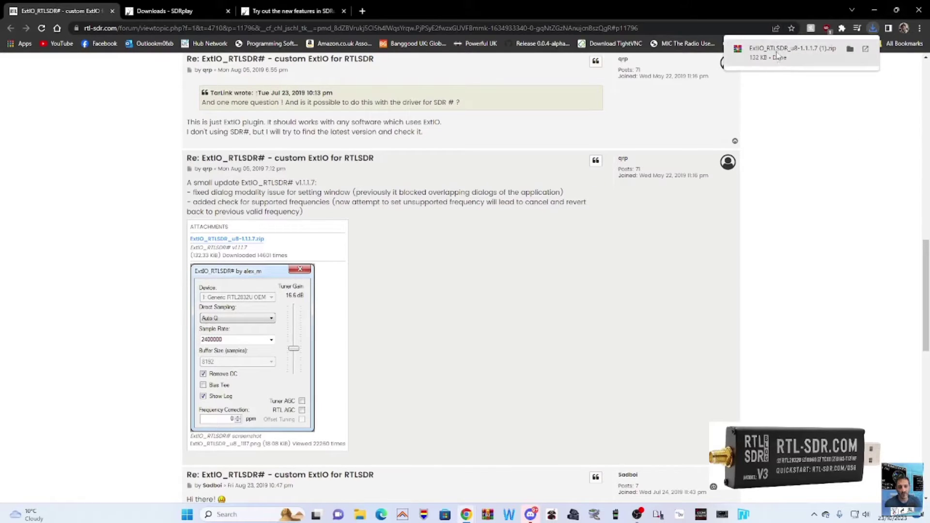
pyautogui.click(788, 52)
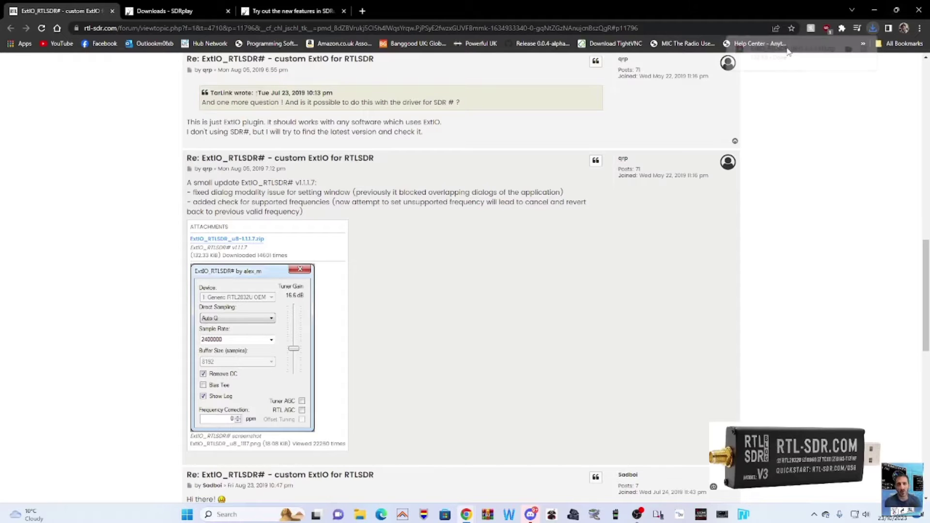
pyautogui.moveTo(338, 93); pyautogui.dragTo(373, 90)
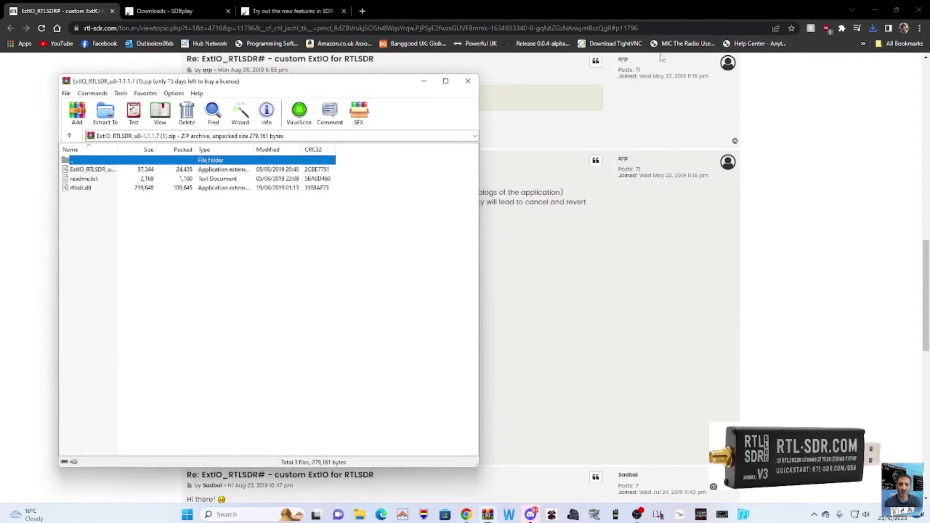
# Shrink the browser window to reveal the desktop and place the downloaded ExtIO_RTLSDR_u8-1.1.1.7 (1).zip on it.
pyautogui.click(895, 11)
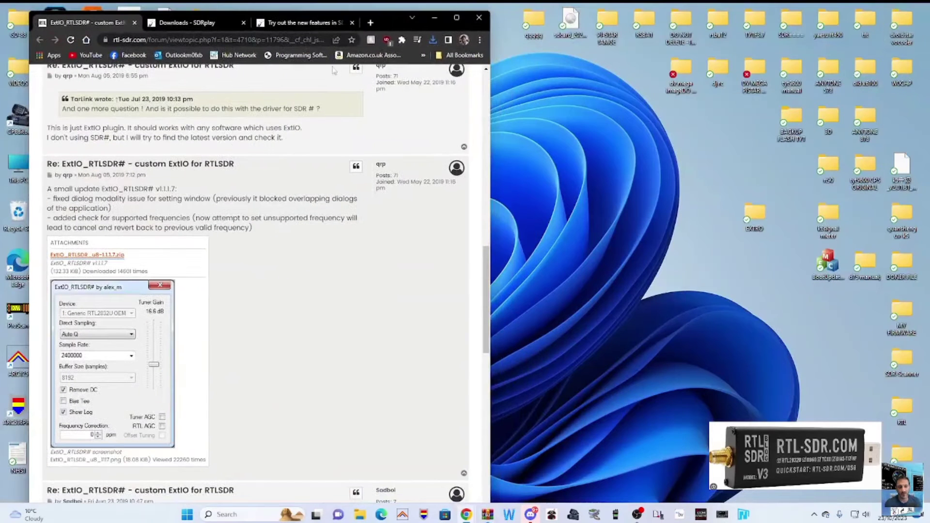
pyautogui.click(433, 40)
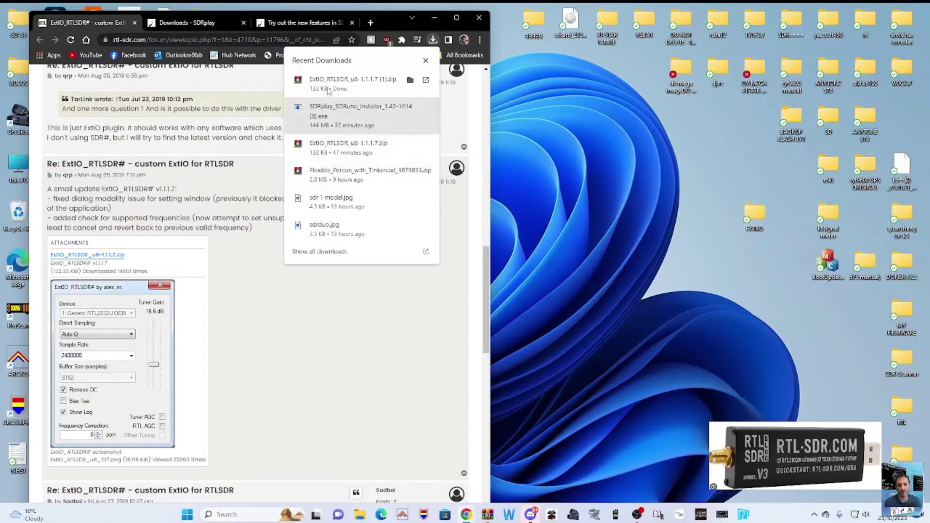
pyautogui.moveTo(328, 84); pyautogui.dragTo(701, 220)
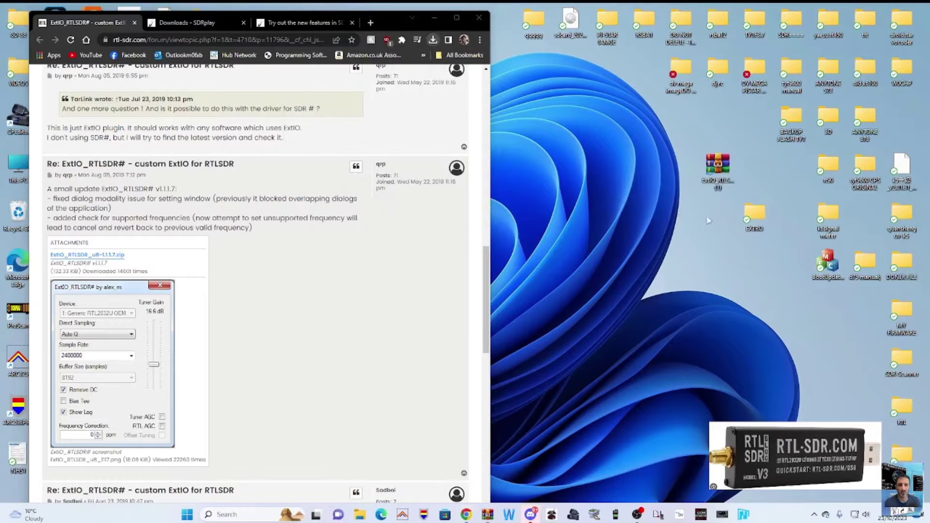
# Open the EXTRO folder from the desktop beside the browser and show the extended file options for the ExtIO_RTLSDR_u8-1.1.1.7 archive.
pyautogui.doubleClick(762, 213)
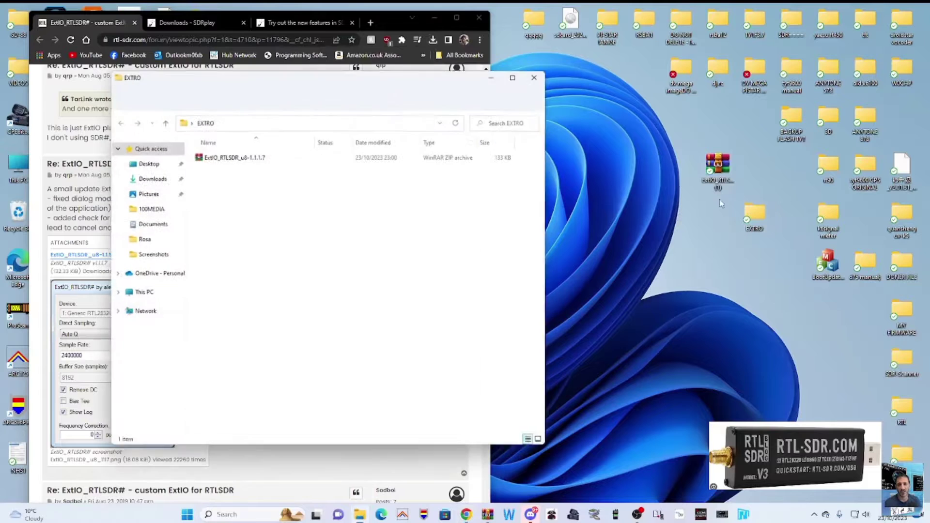
pyautogui.moveTo(320, 81); pyautogui.dragTo(719, 71)
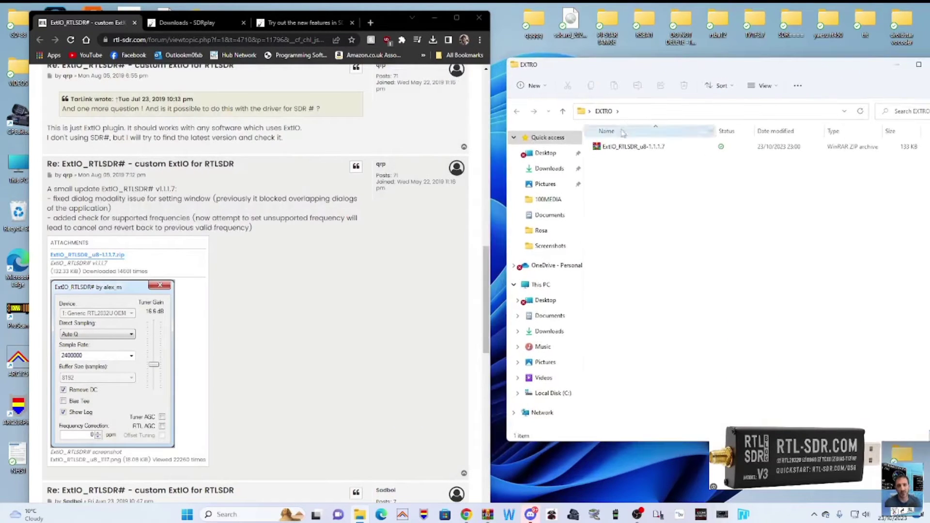
pyautogui.click(623, 148)
pyautogui.rightClick(623, 150)
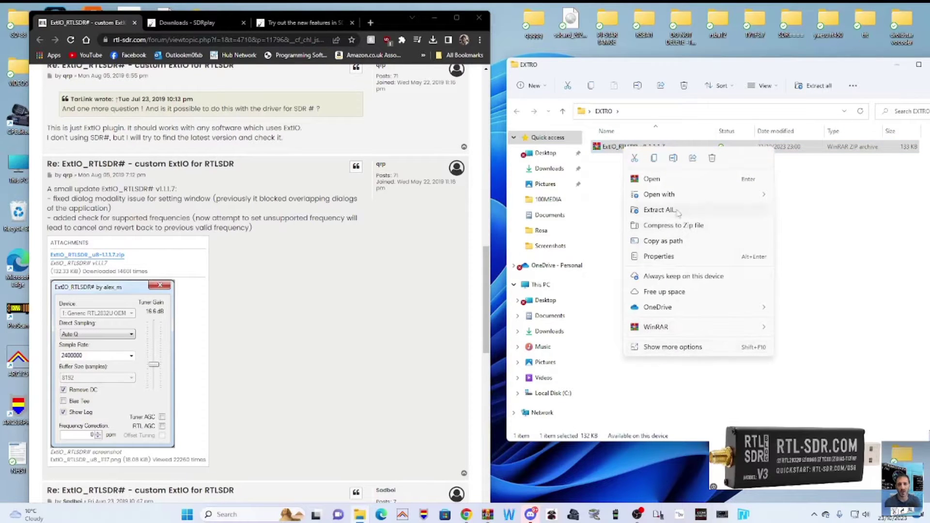
pyautogui.click(692, 352)
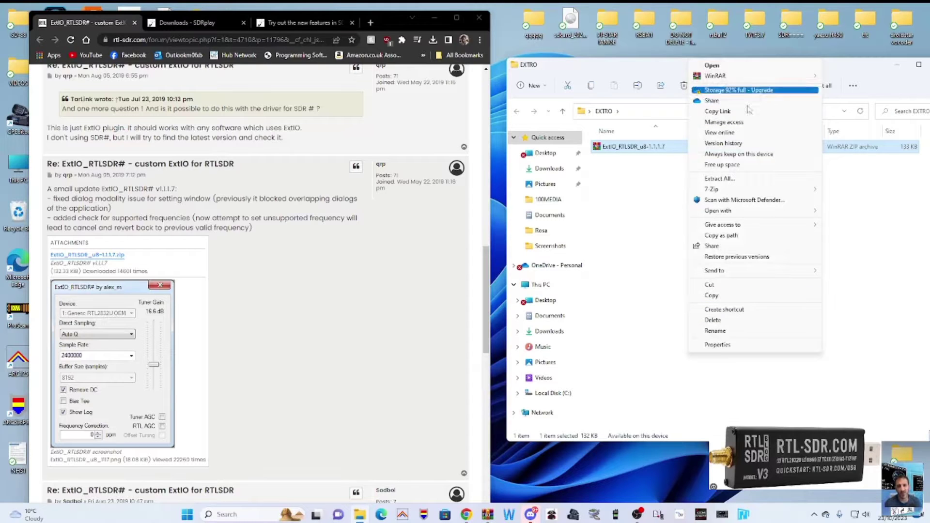
pyautogui.moveTo(745, 190)
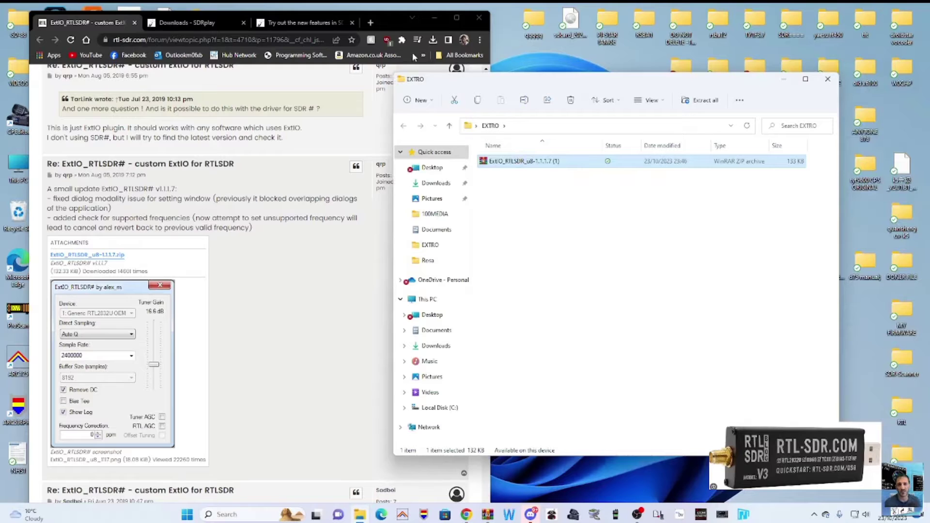
# Search the web for winrar in a new browser tab and download WinRAR 6.24 English 64 bit from win-rar.com.
pyautogui.click(371, 23)
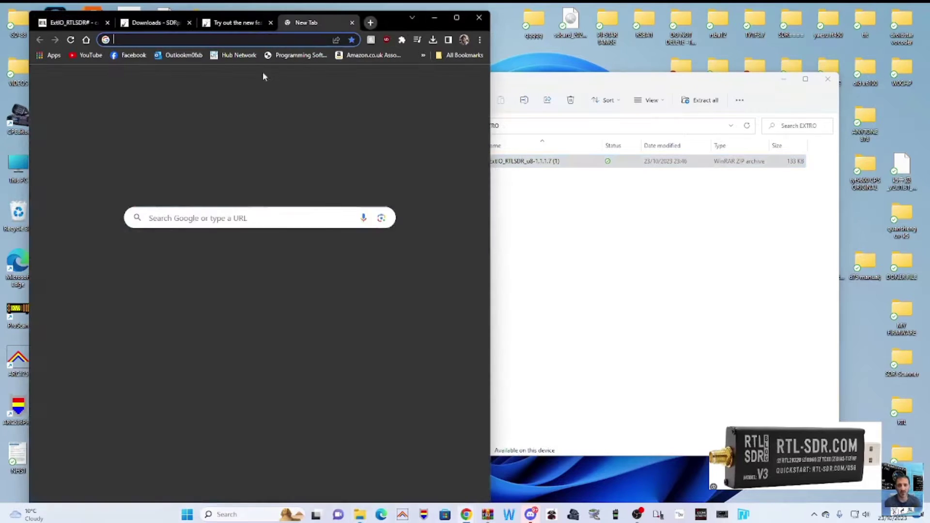
pyautogui.write('winrar')
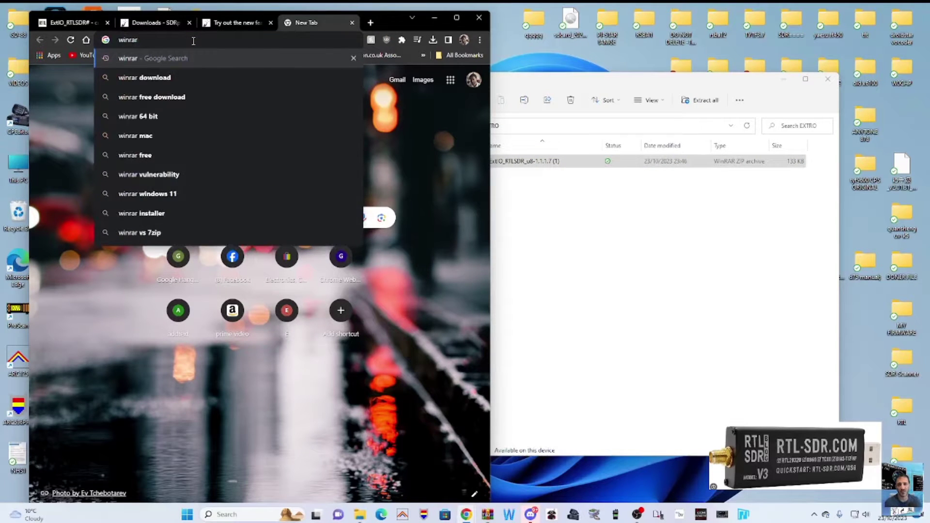
pyautogui.press('Return')
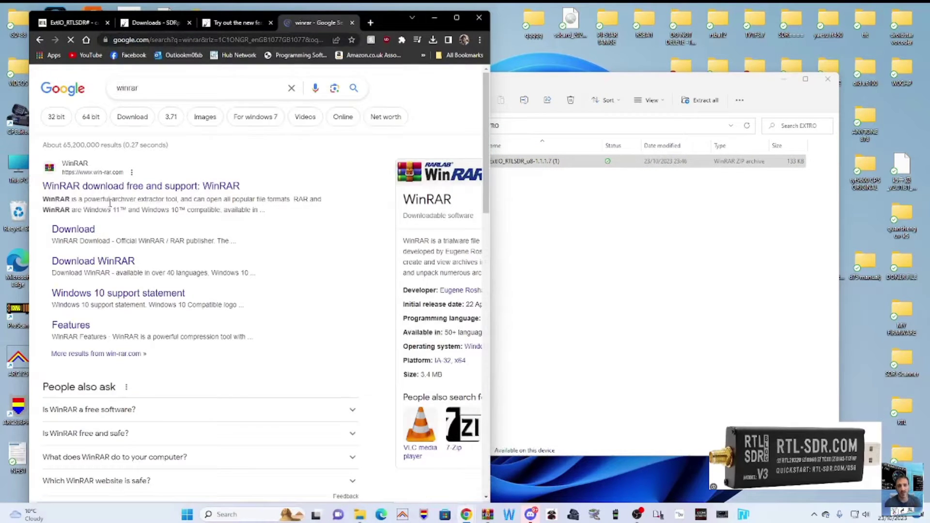
pyautogui.click(80, 245)
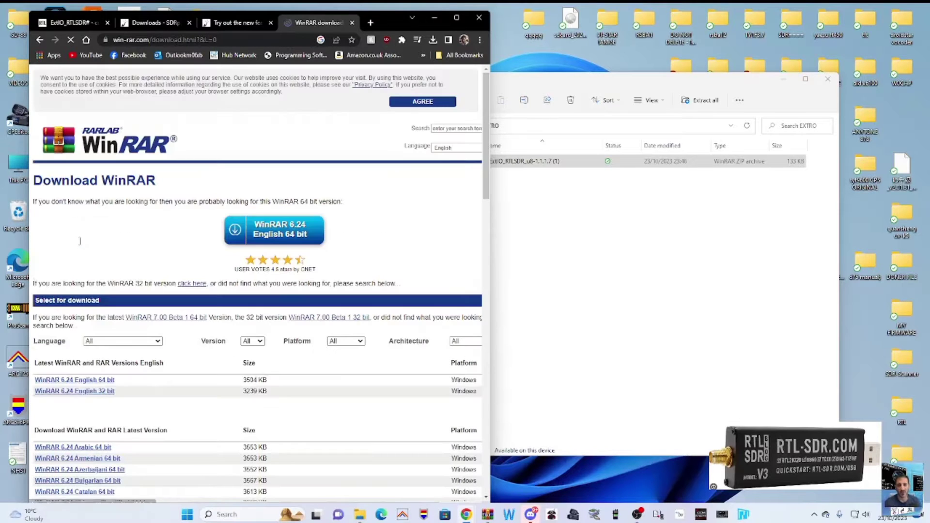
pyautogui.scroll(-2, 183, 277)
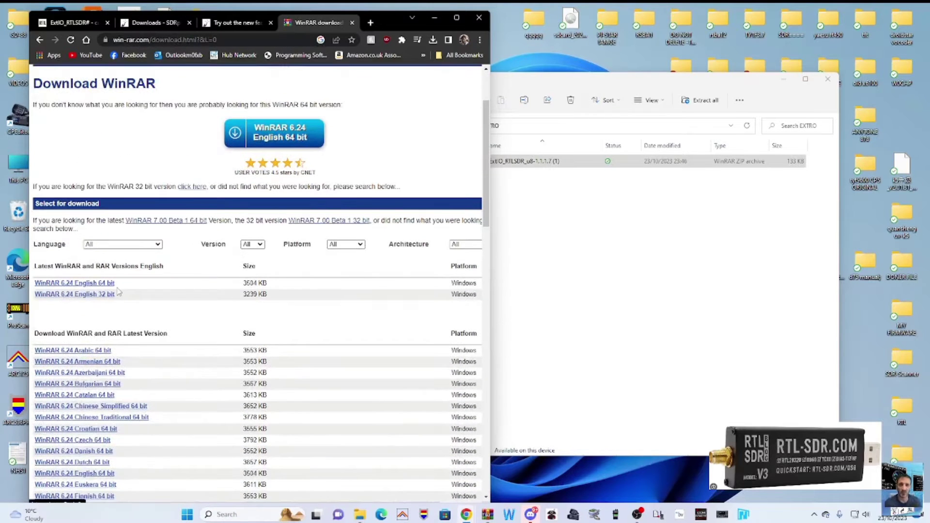
pyautogui.click(109, 285)
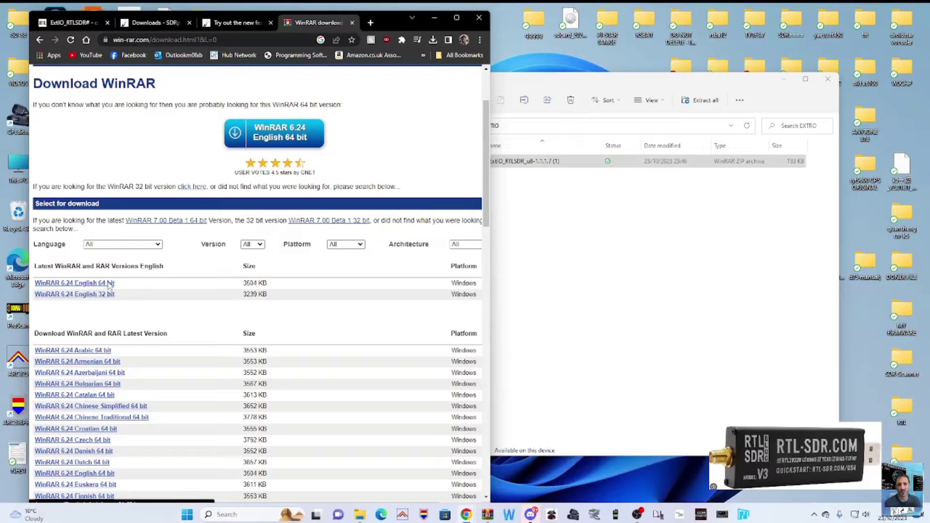
# Try to install WinRAR from the downloaded winrar-x64-624.exe, then cancel the setup.
pyautogui.click(399, 60)
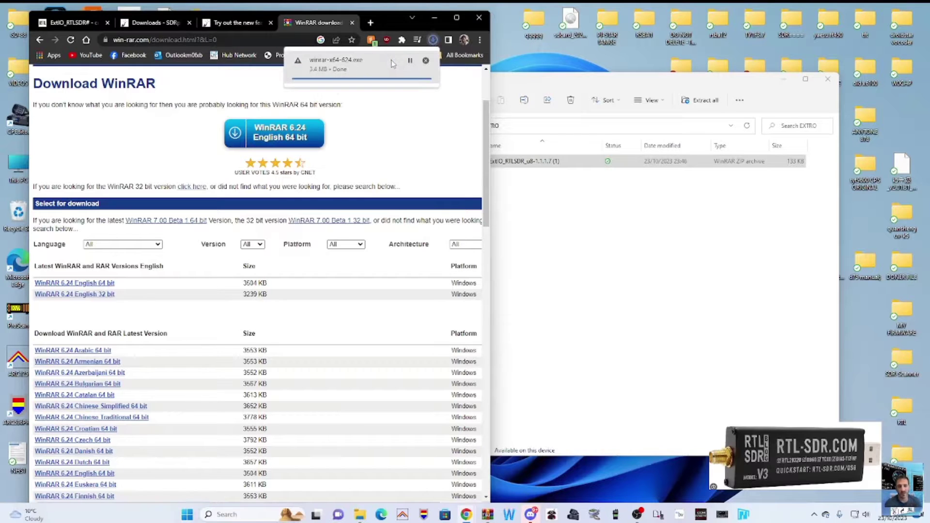
pyautogui.click(342, 65)
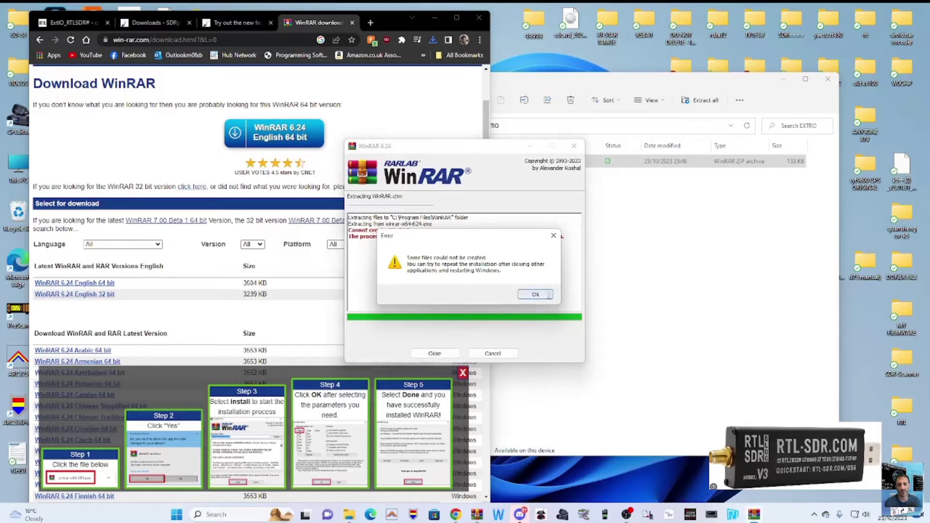
pyautogui.click(538, 298)
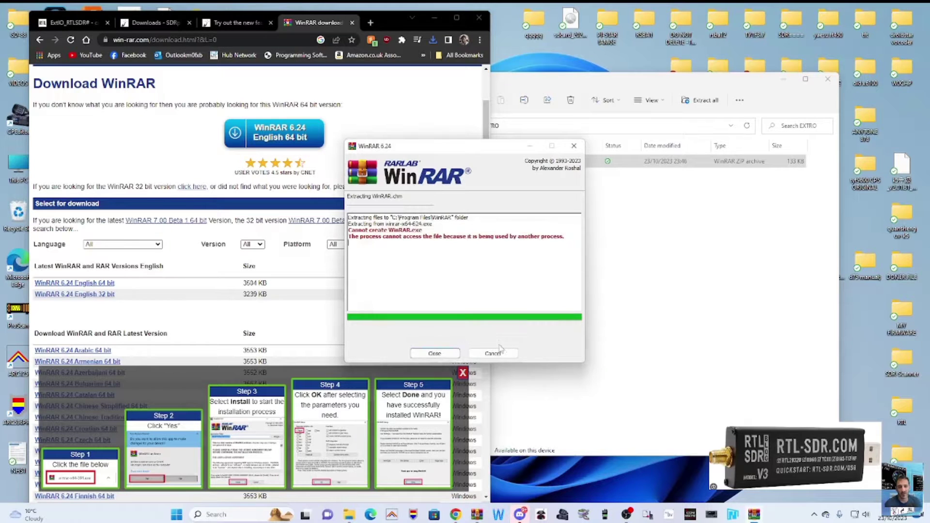
pyautogui.click(501, 354)
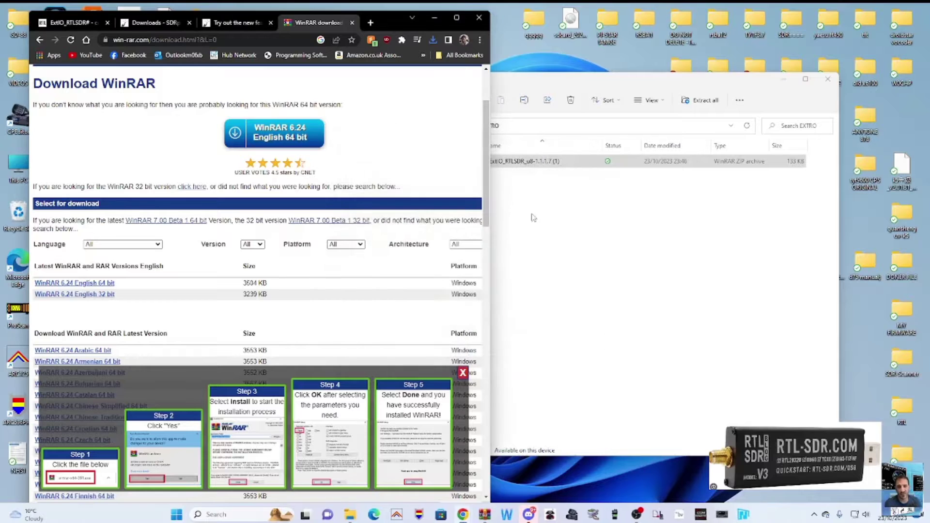
# Close the WinRAR download page and bring up the SDRplay Downloads page in the browser.
pyautogui.click(351, 22)
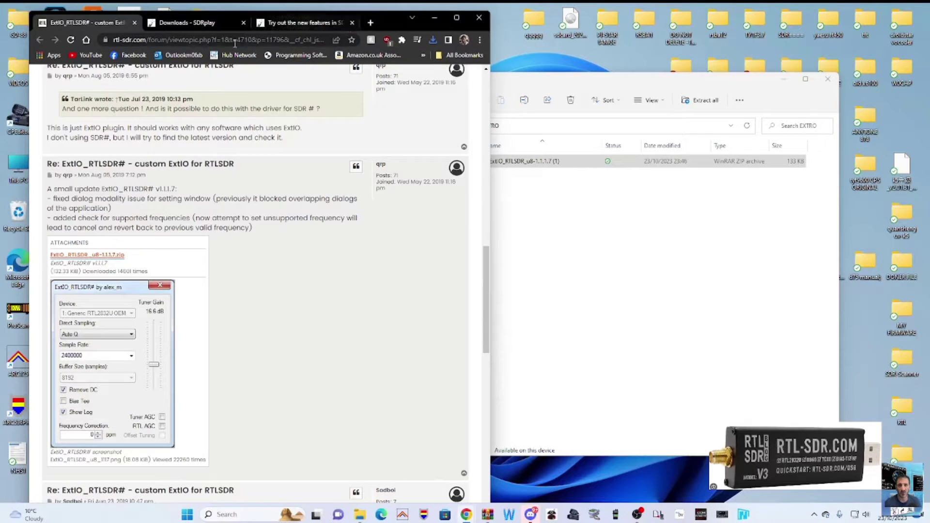
pyautogui.click(176, 25)
pyautogui.click(97, 22)
pyautogui.click(175, 23)
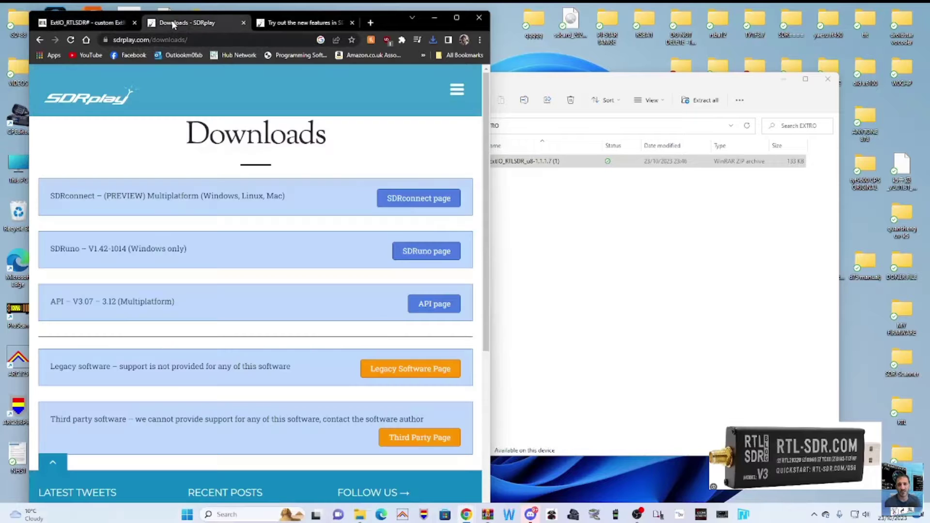
# Extract the ExtIO_RTLSDR_u8-1.1.1.7 (1) archive into the EXTRO folder with WinRAR, keeping the folder window clear of the browser.
pyautogui.click(618, 84)
pyautogui.moveTo(619, 84); pyautogui.dragTo(707, 79)
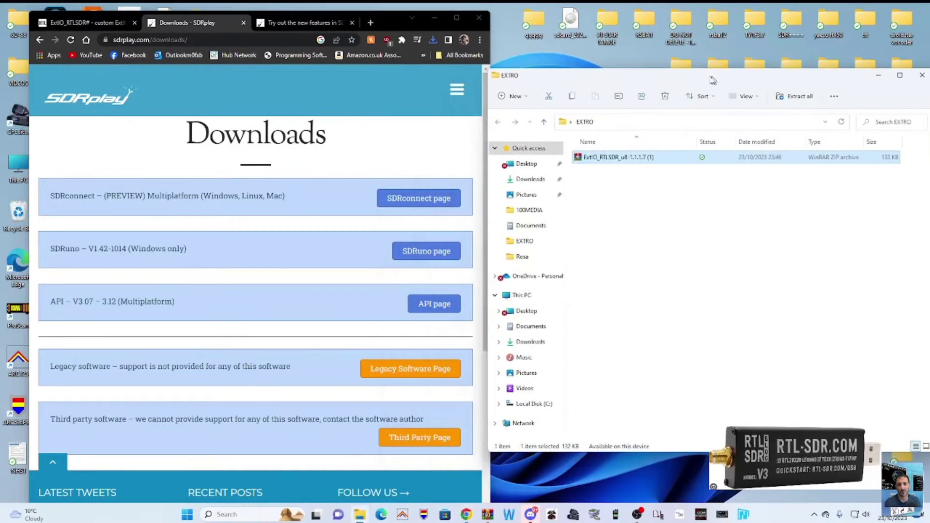
pyautogui.rightClick(640, 160)
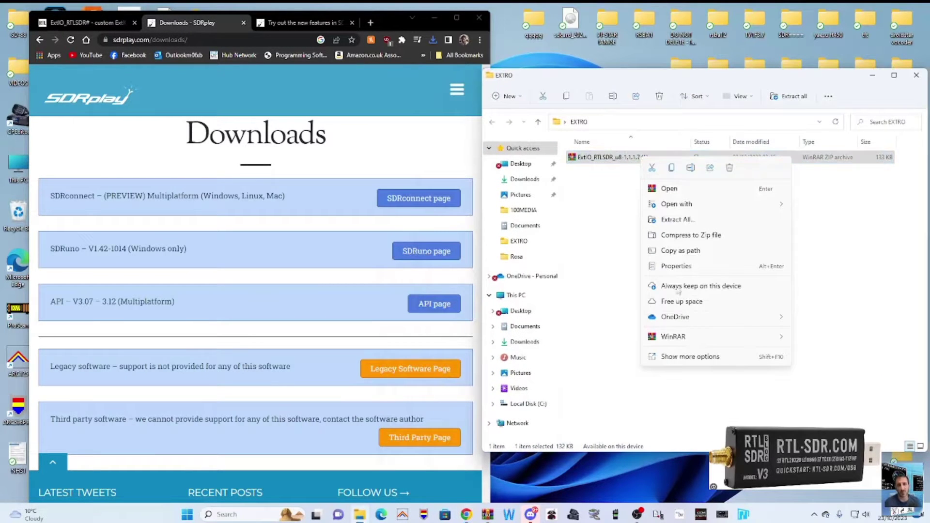
pyautogui.click(679, 338)
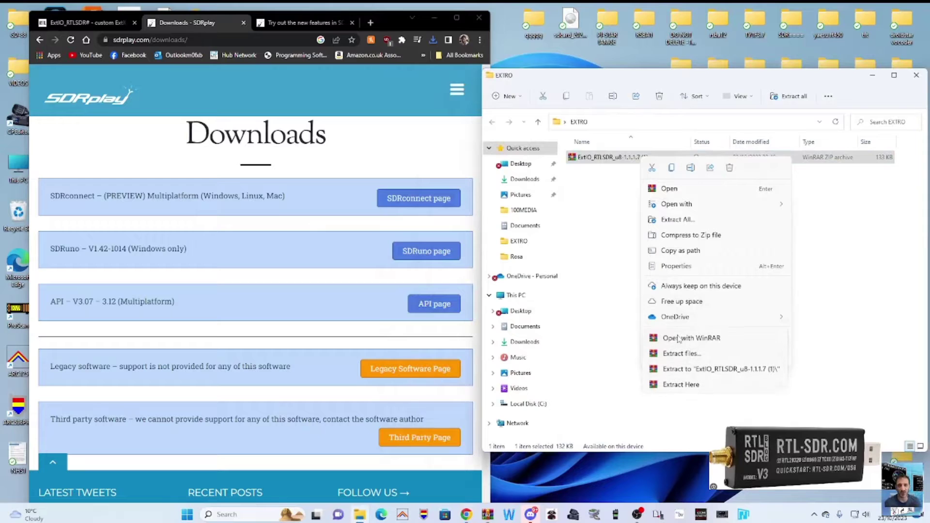
pyautogui.click(678, 386)
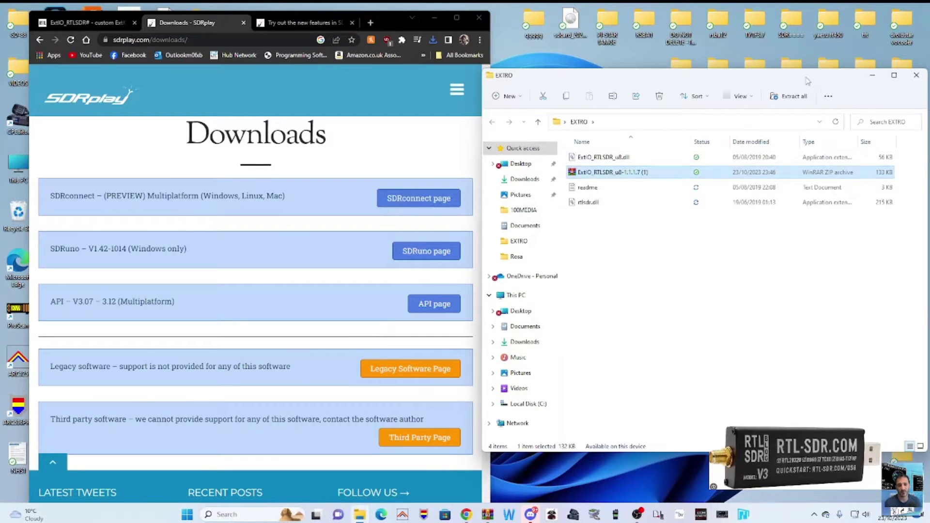
pyautogui.moveTo(842, 78); pyautogui.dragTo(881, 77)
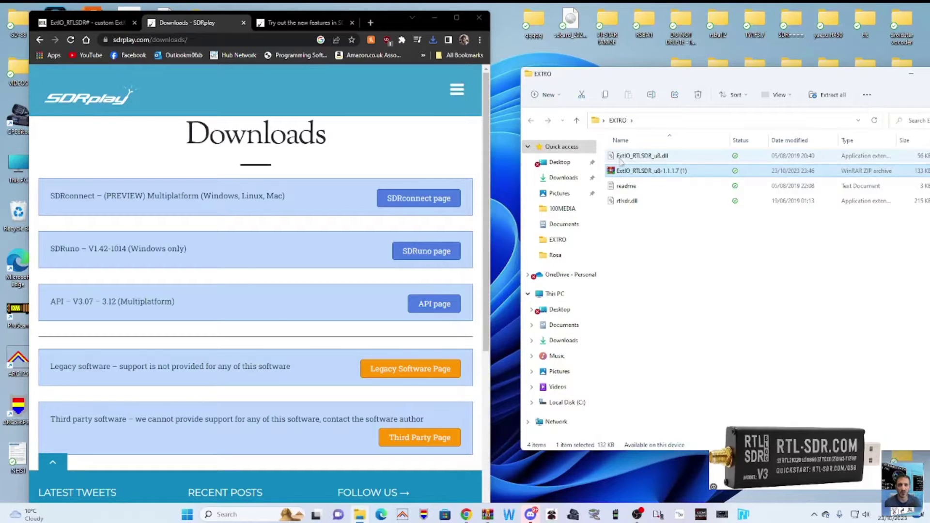
# Examine the extracted ExtIO_RTLSDR_u8.dll and rtlsdr.dll files in the EXTRO folder.
pyautogui.moveTo(624, 165)
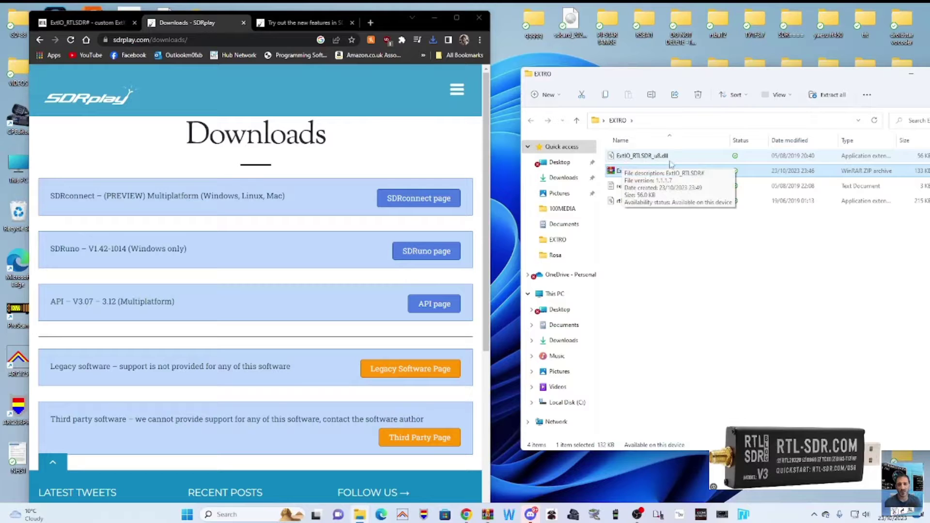
pyautogui.moveTo(624, 208)
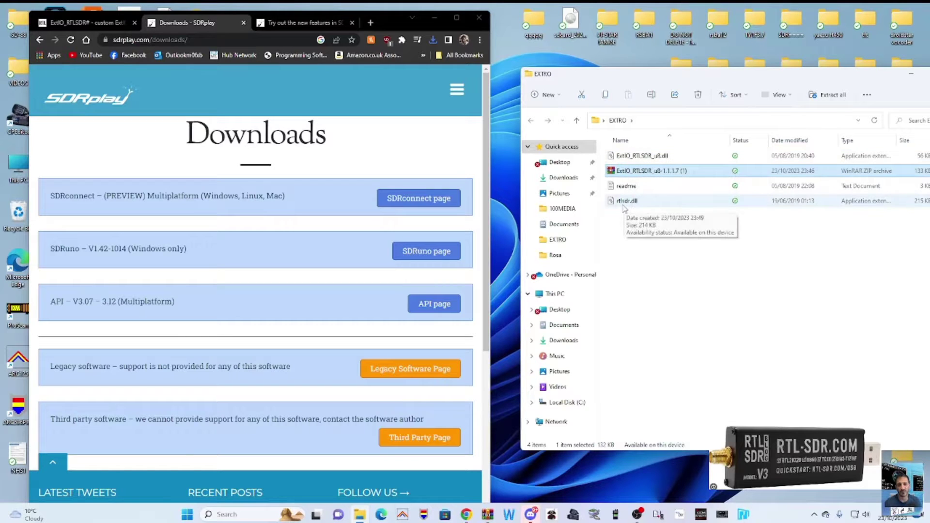
pyautogui.click(636, 157)
pyautogui.click(641, 201)
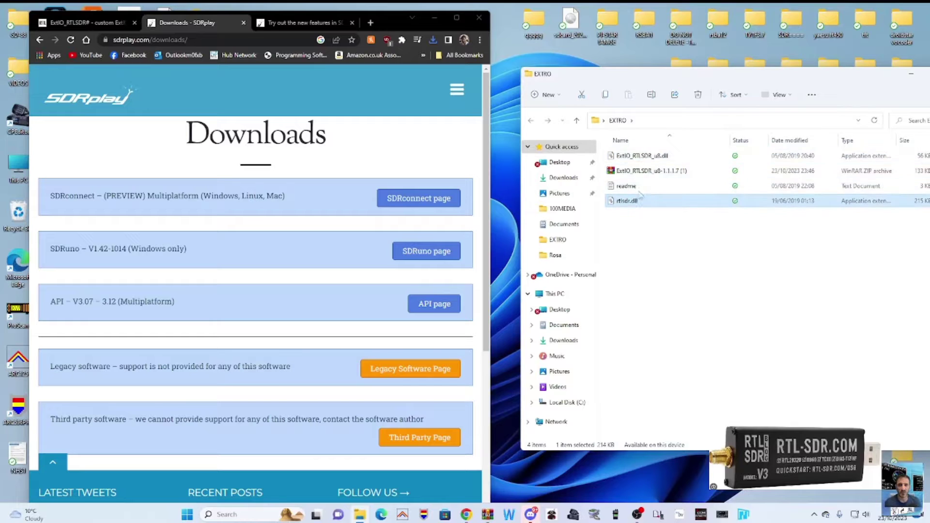
pyautogui.click(631, 158)
pyautogui.rightClick(630, 159)
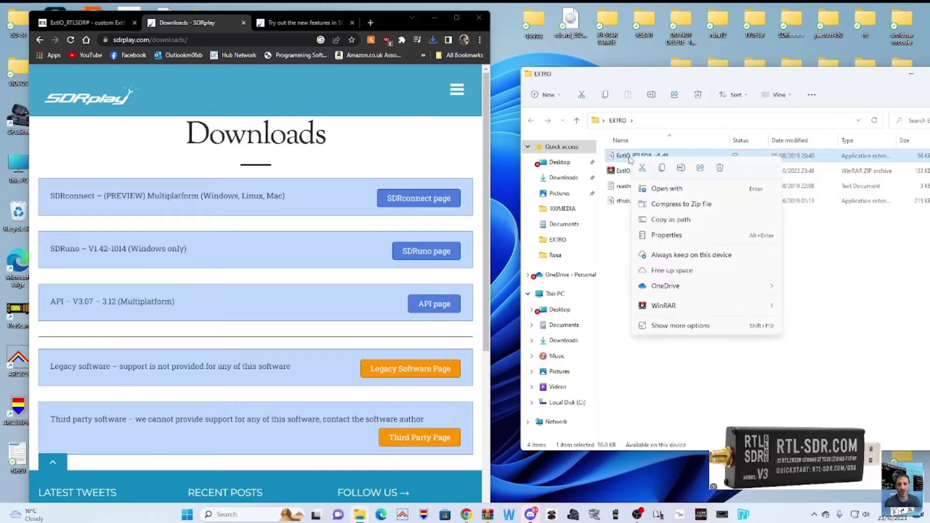
pyautogui.click(600, 76)
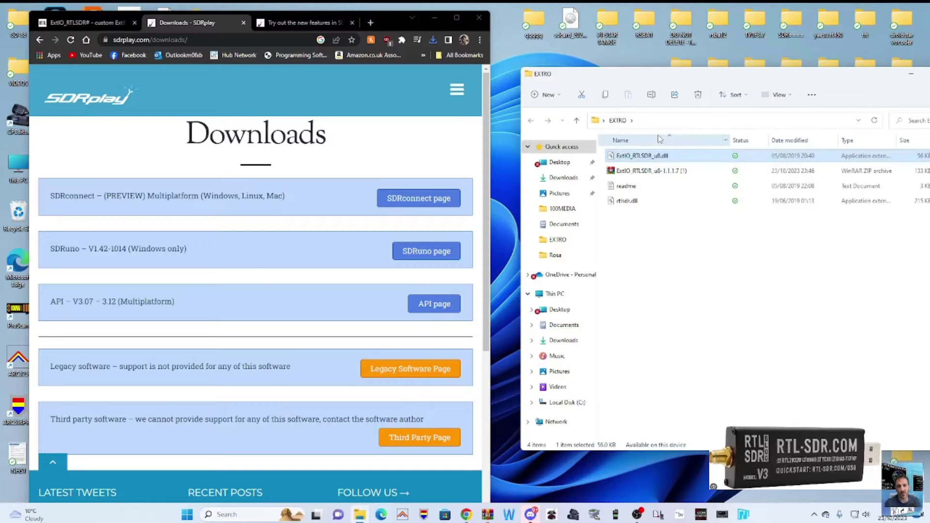
pyautogui.click(683, 299)
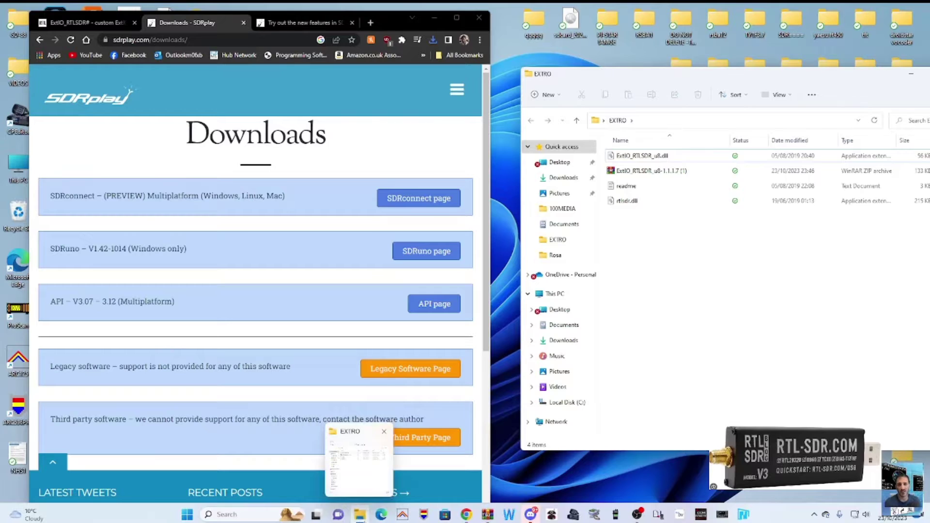
# Open a second File Explorer window beside the EXTRO folder and show the Documents folder in it.
pyautogui.click(360, 516)
pyautogui.click(359, 515)
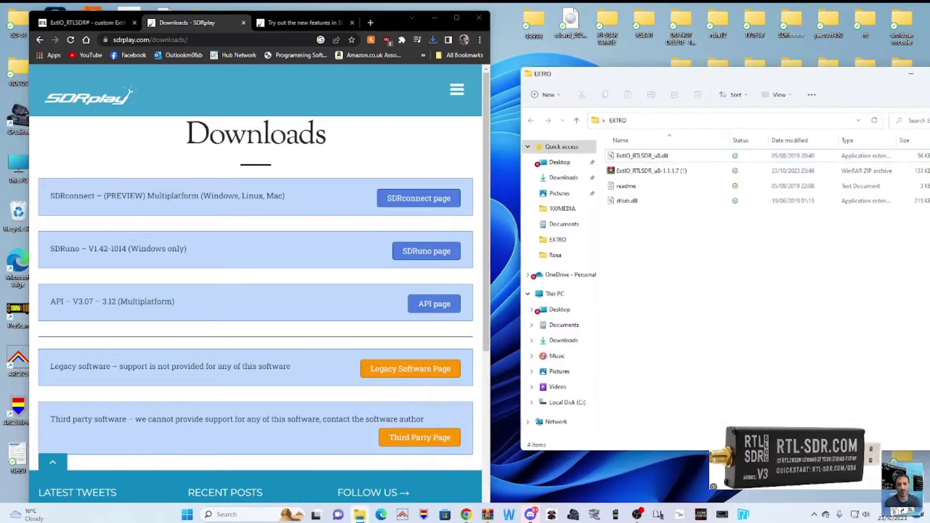
pyautogui.rightClick(359, 517)
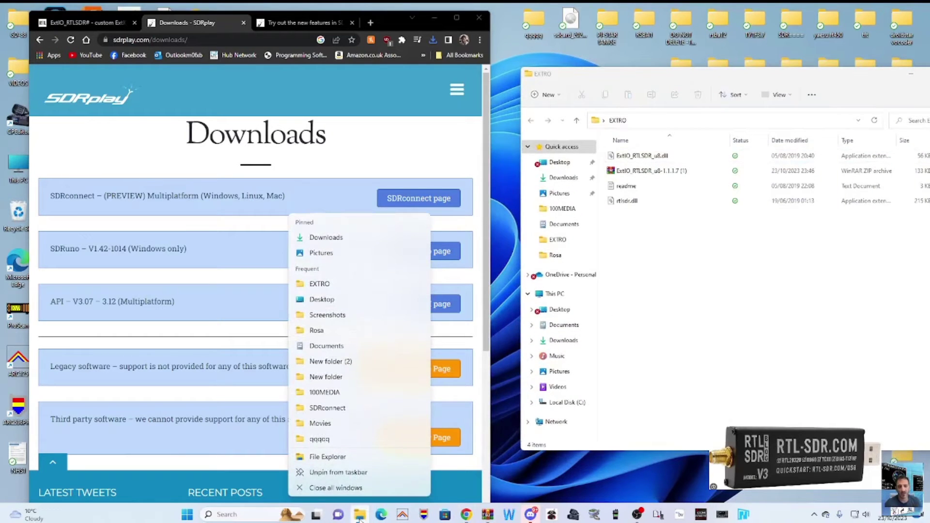
pyautogui.click(327, 457)
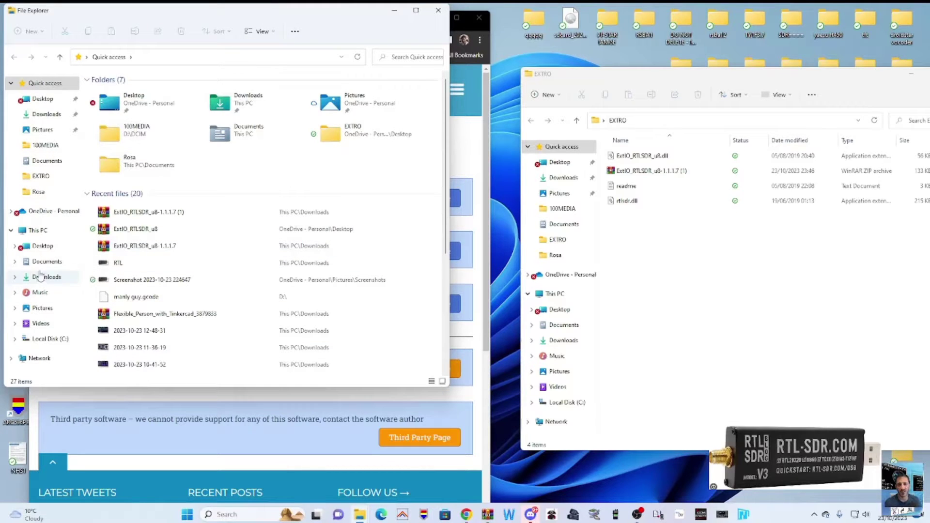
pyautogui.moveTo(345, 13); pyautogui.dragTo(376, 50)
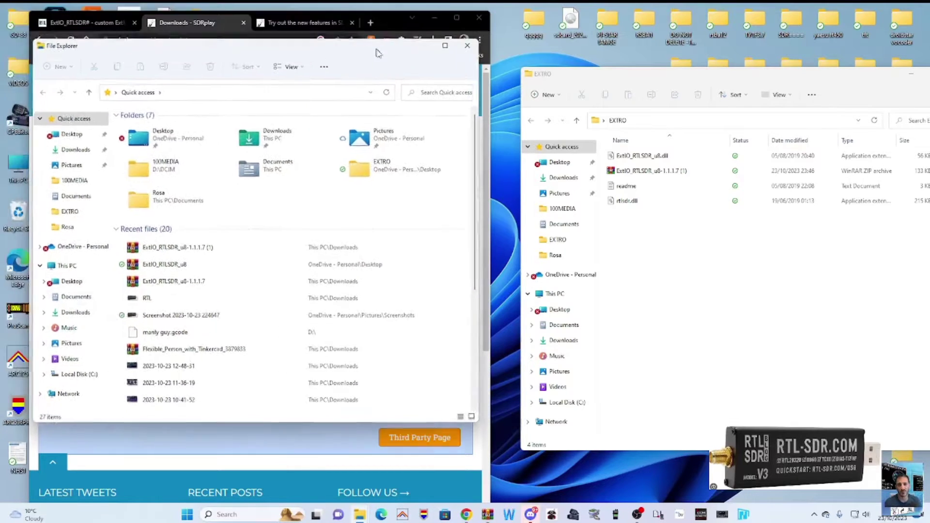
pyautogui.click(77, 300)
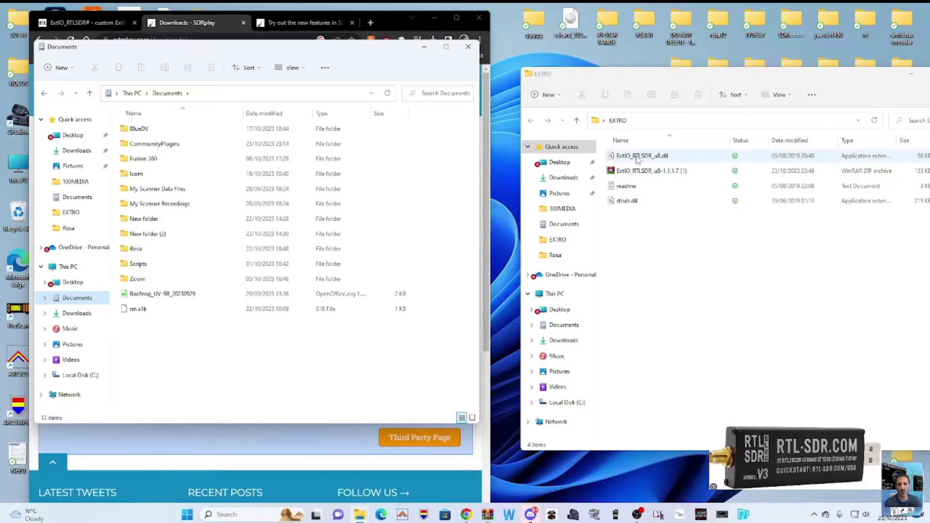
# Move ExtIO_RTLSDR_u8.dll and rtlsdr.dll from the EXTRO folder into Documents, and close both folder windows.
pyautogui.moveTo(637, 160); pyautogui.dragTo(179, 378)
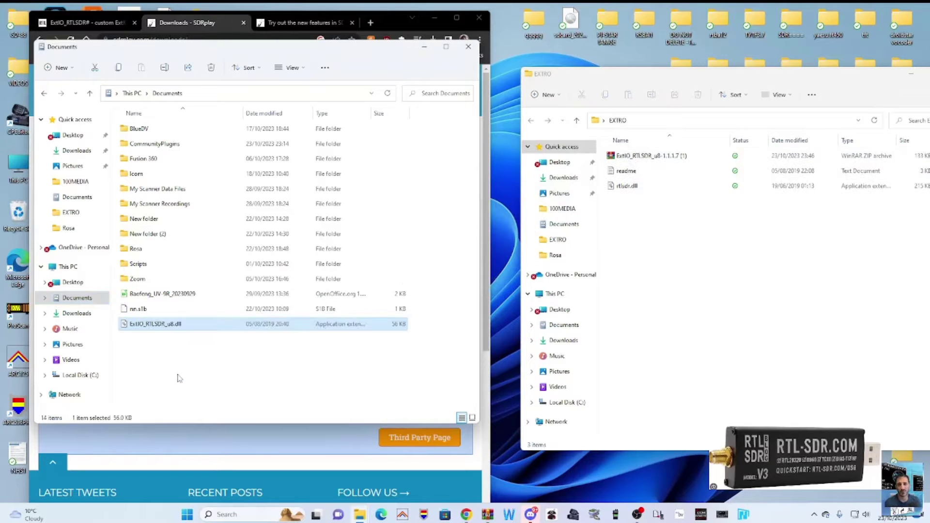
pyautogui.moveTo(635, 188); pyautogui.dragTo(194, 369)
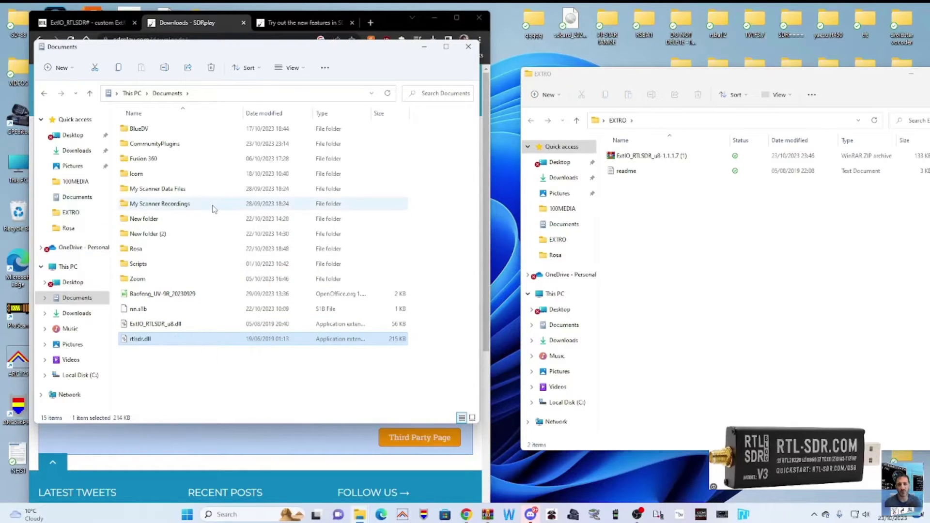
pyautogui.click(468, 47)
pyautogui.moveTo(834, 76); pyautogui.dragTo(784, 82)
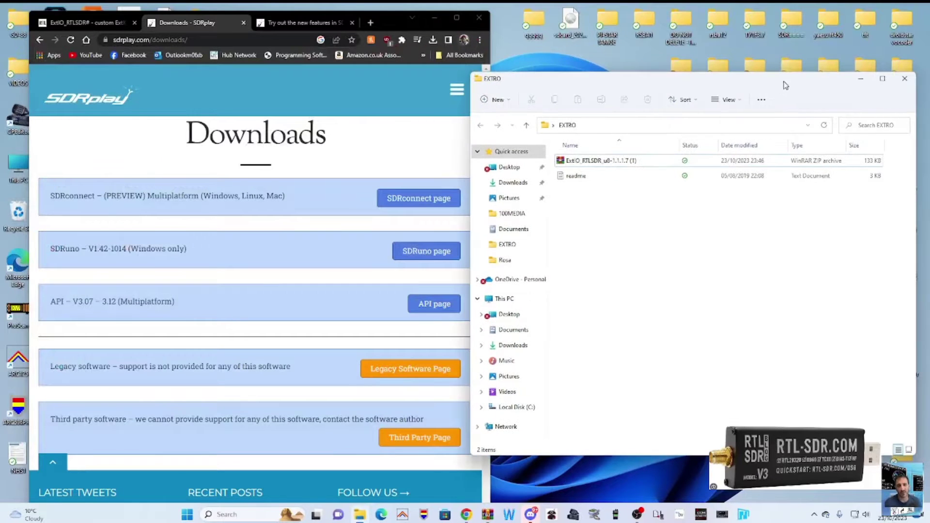
pyautogui.click(904, 80)
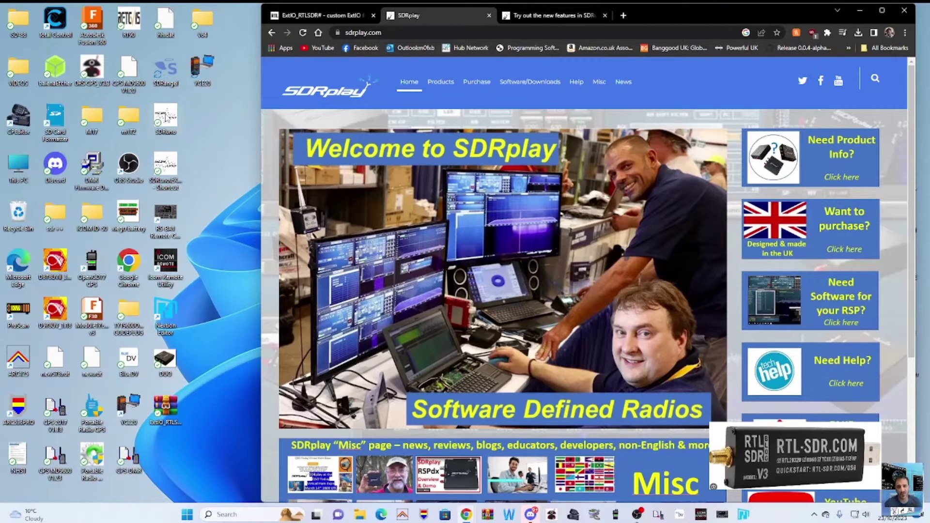
# Delete the standard SDRuno shortcut from the desktop and widen the browser window towards the remaining desktop icons.
pyautogui.rightClick(166, 117)
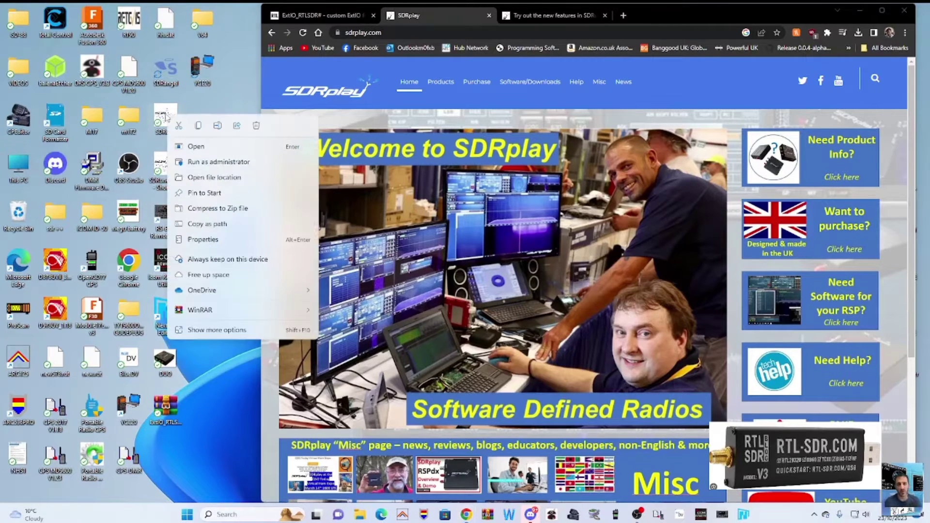
pyautogui.click(257, 126)
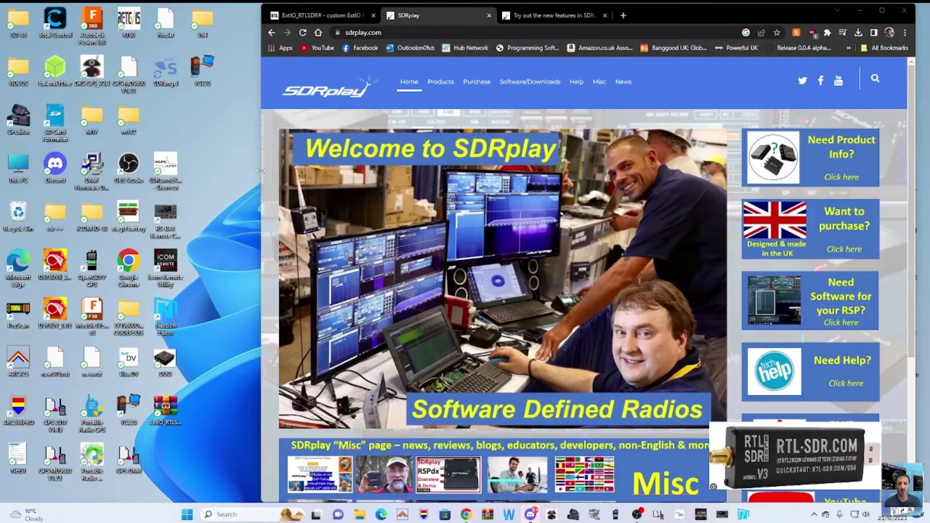
pyautogui.moveTo(260, 170); pyautogui.dragTo(227, 173)
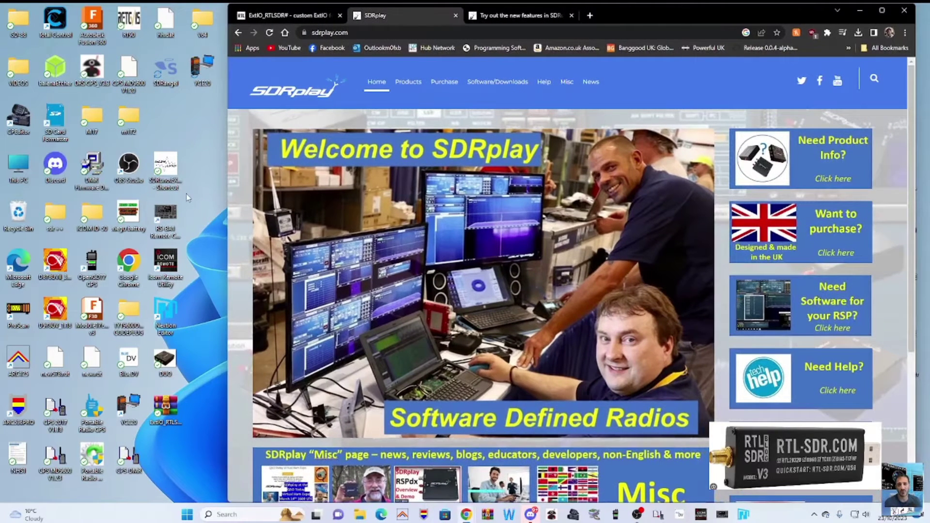
pyautogui.moveTo(188, 198); pyautogui.dragTo(191, 127)
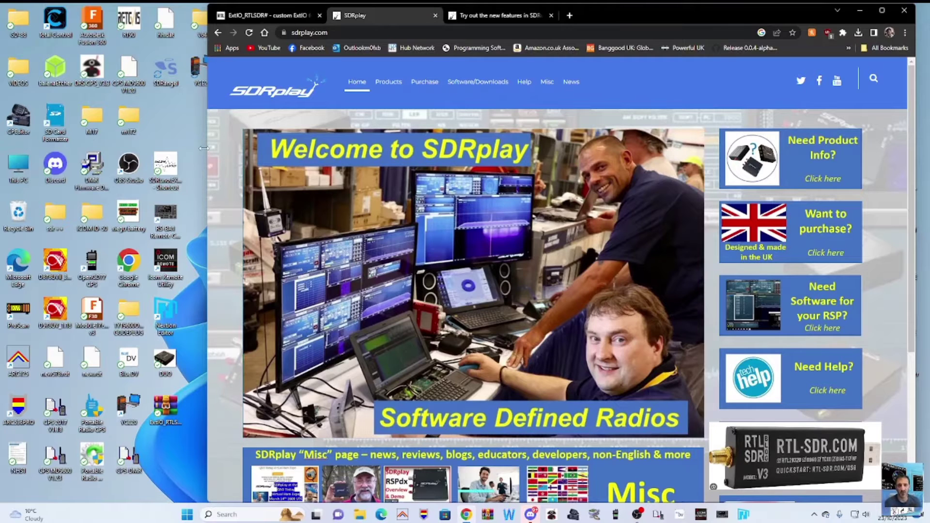
pyautogui.moveTo(197, 151); pyautogui.dragTo(189, 132)
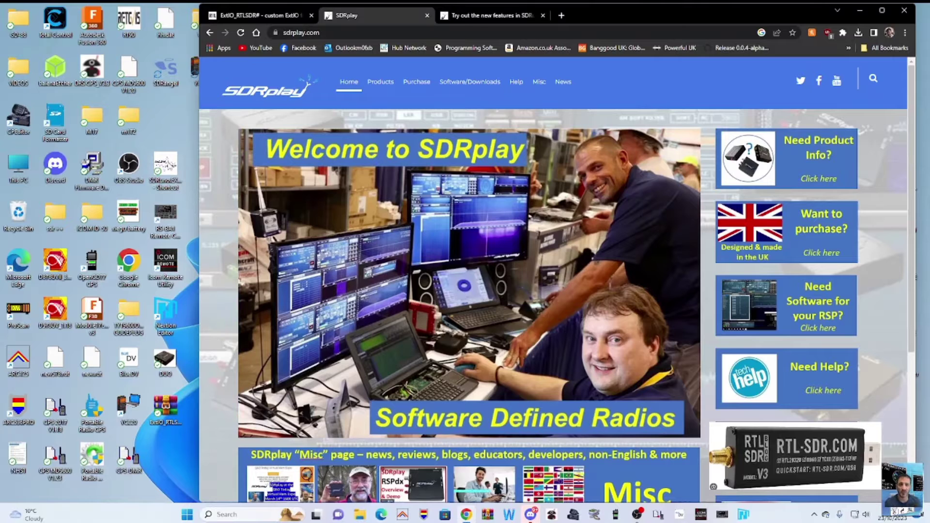
# Launch SDRuno from its EXTIO desktop shortcut, open the Main SP window and place it clear of the Main panel.
pyautogui.click(172, 163)
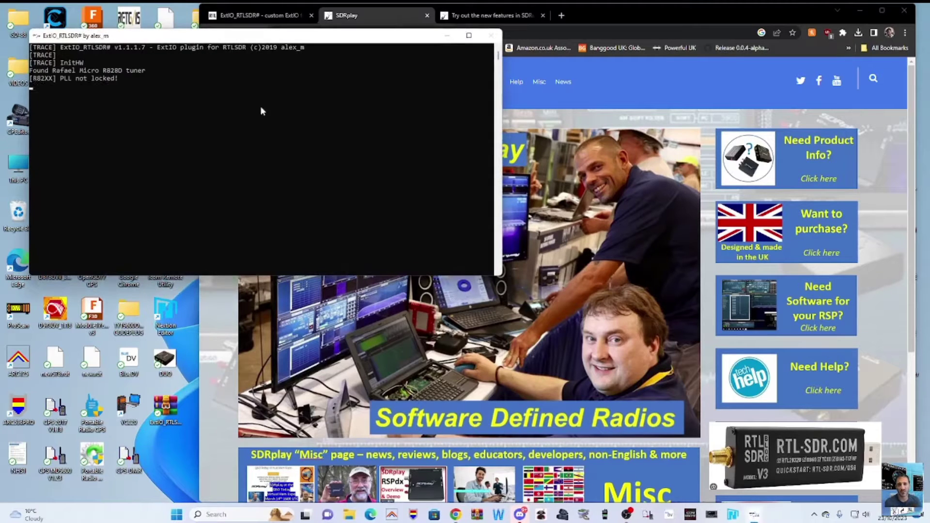
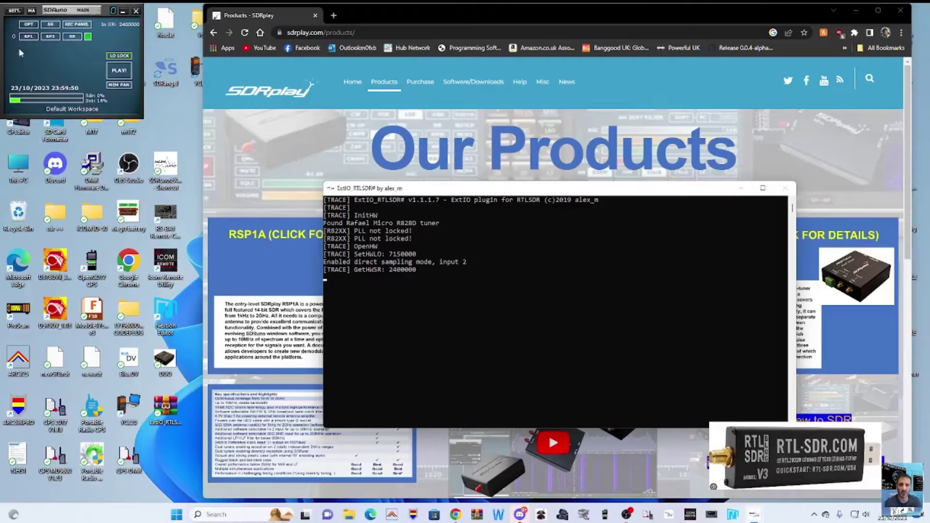
pyautogui.click(27, 37)
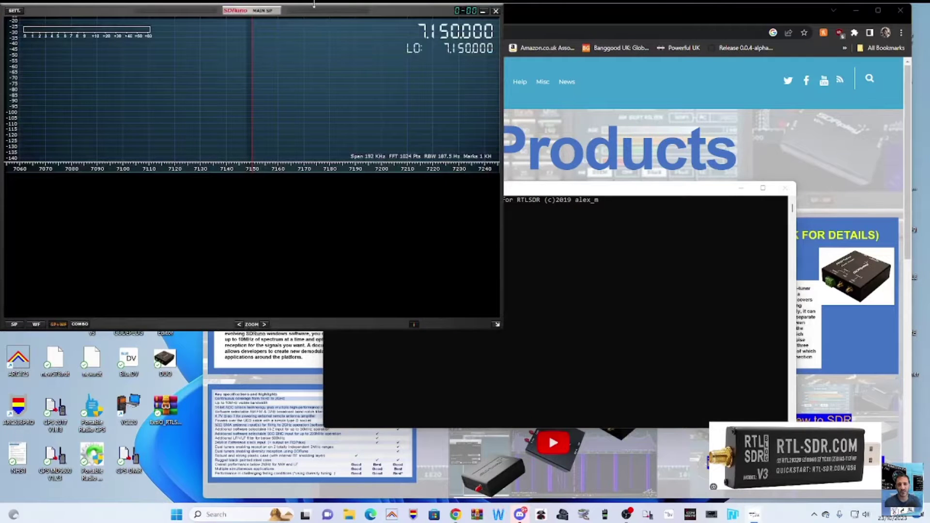
pyautogui.moveTo(379, 10); pyautogui.dragTo(378, 133)
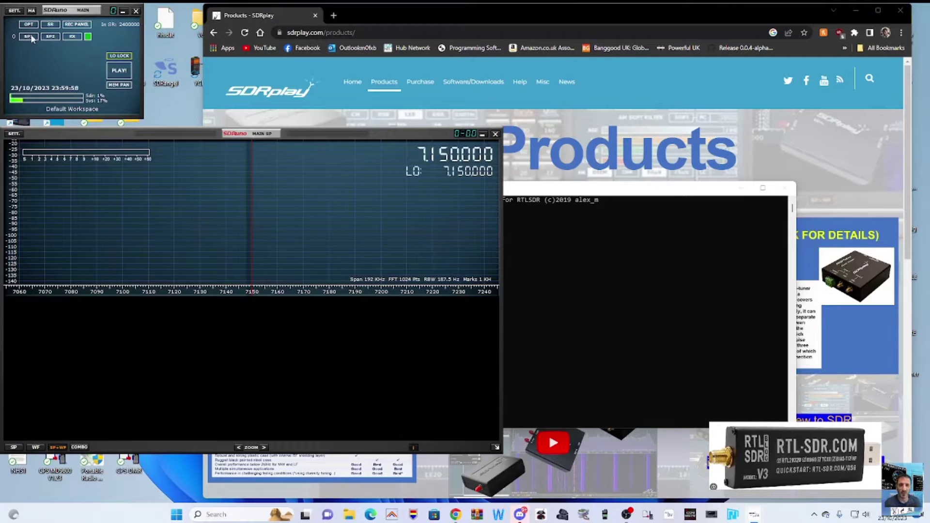
pyautogui.moveTo(358, 133)
pyautogui.mouseDown()
pyautogui.moveTo(736, 153)
pyautogui.moveTo(741, 172)
pyautogui.moveTo(787, 184)
pyautogui.moveTo(780, 187)
pyautogui.mouseUp()
# Open the Aux SP and RX Control windows, placing Aux SP above Main SP and RX Control beside the Main panel.
pyautogui.click(50, 36)
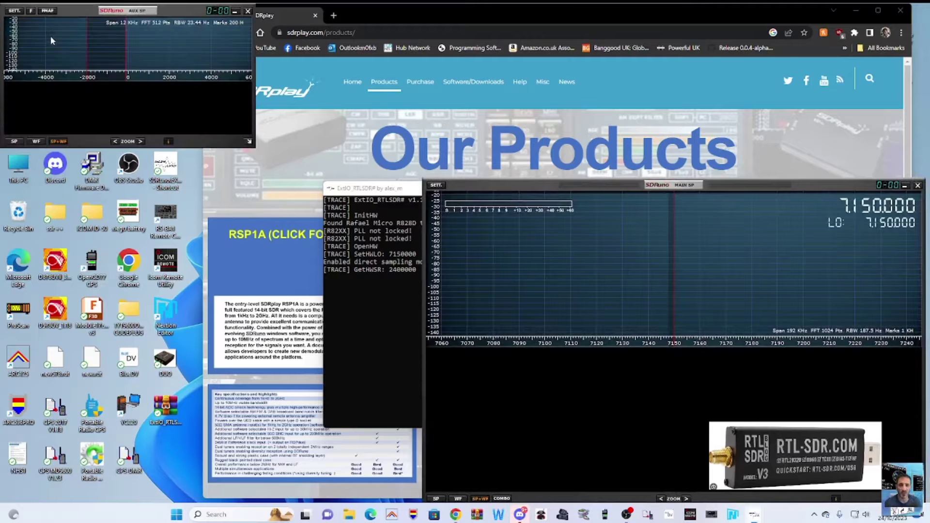
pyautogui.moveTo(180, 8); pyautogui.dragTo(681, 14)
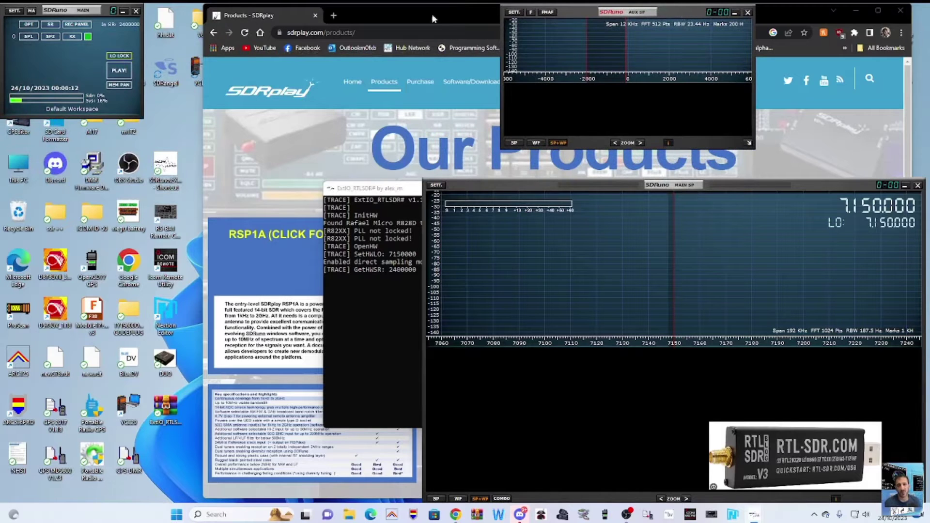
pyautogui.click(71, 37)
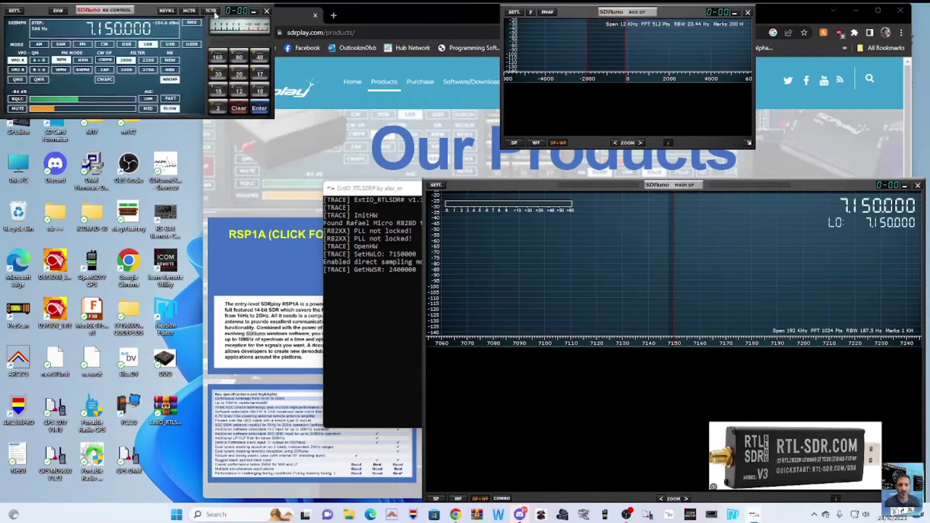
pyautogui.moveTo(142, 13); pyautogui.dragTo(285, 10)
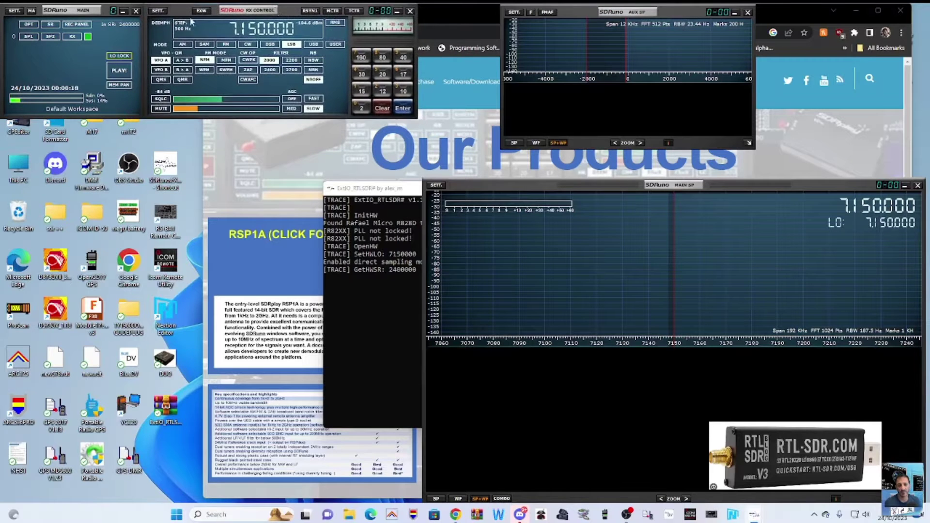
pyautogui.click(53, 38)
pyautogui.click(28, 39)
pyautogui.click(28, 25)
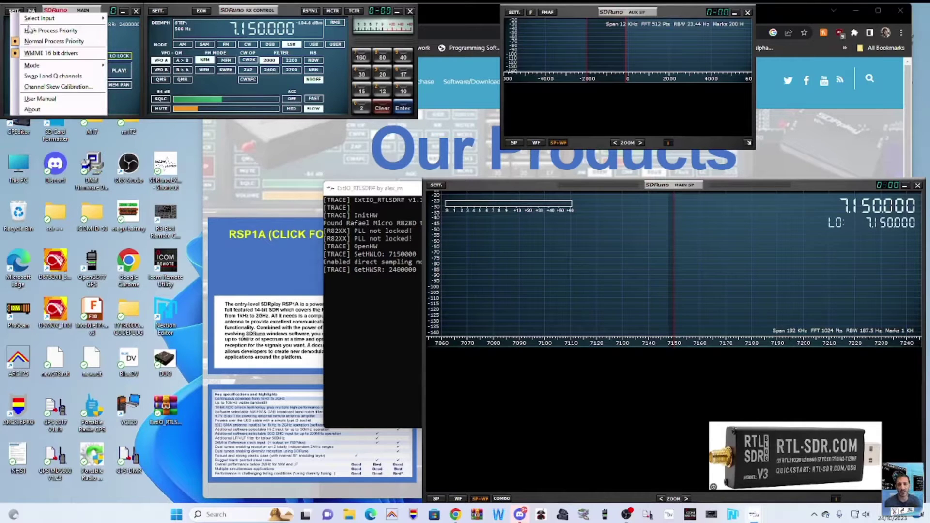
pyautogui.click(123, 102)
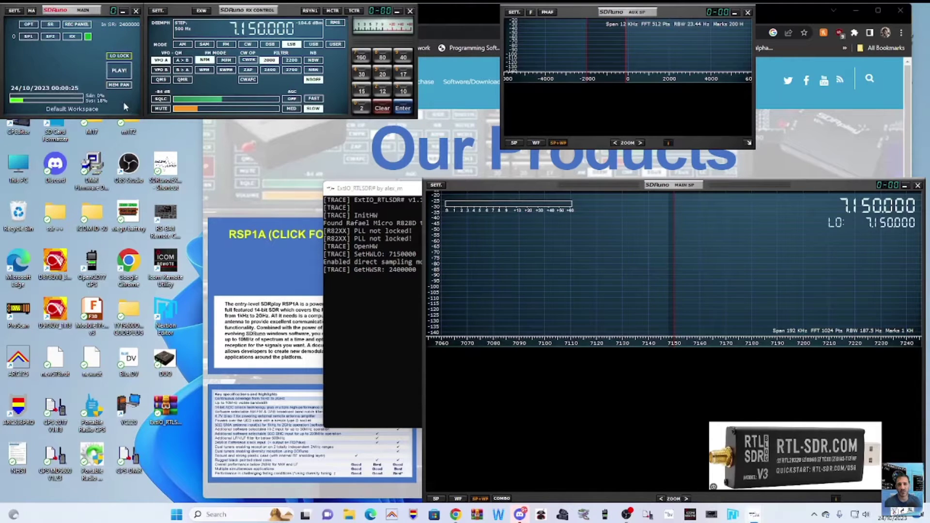
# Open the Recorder panel and place it directly below the Main panel.
pyautogui.click(71, 28)
pyautogui.moveTo(184, 15); pyautogui.dragTo(204, 126)
pyautogui.click(175, 101)
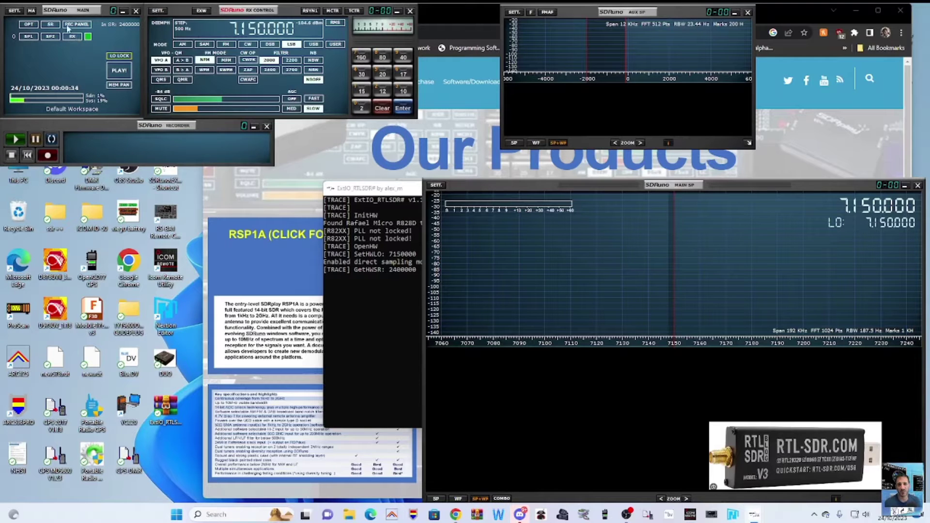
# View the calibration settings of the Main panel and close the settings window again.
pyautogui.click(32, 11)
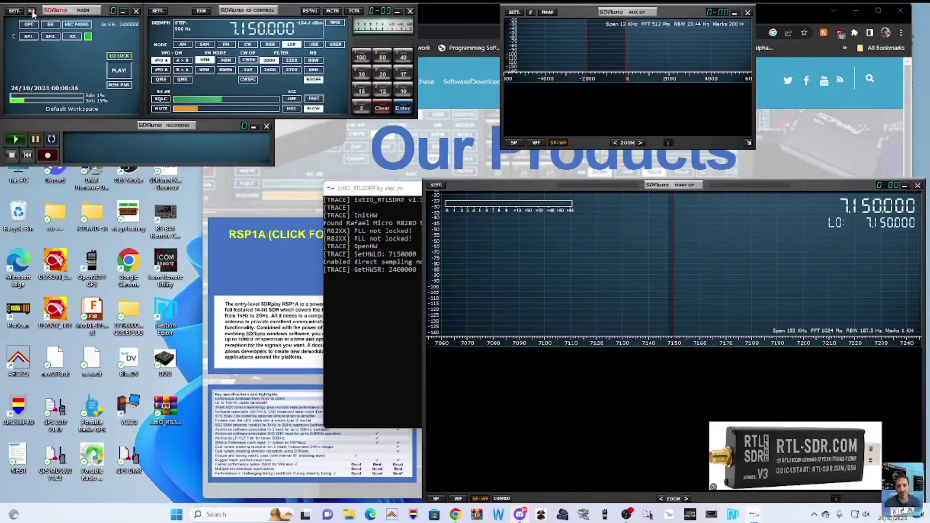
pyautogui.click(14, 11)
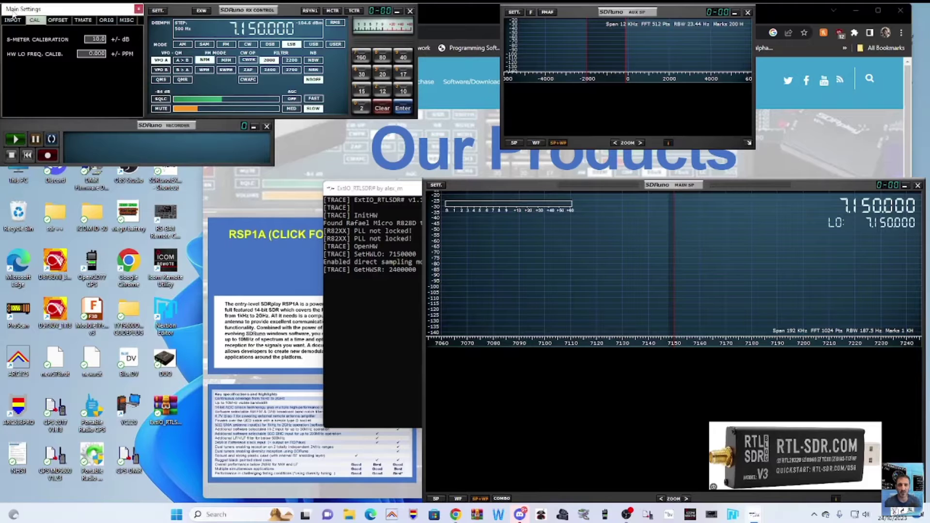
pyautogui.click(139, 9)
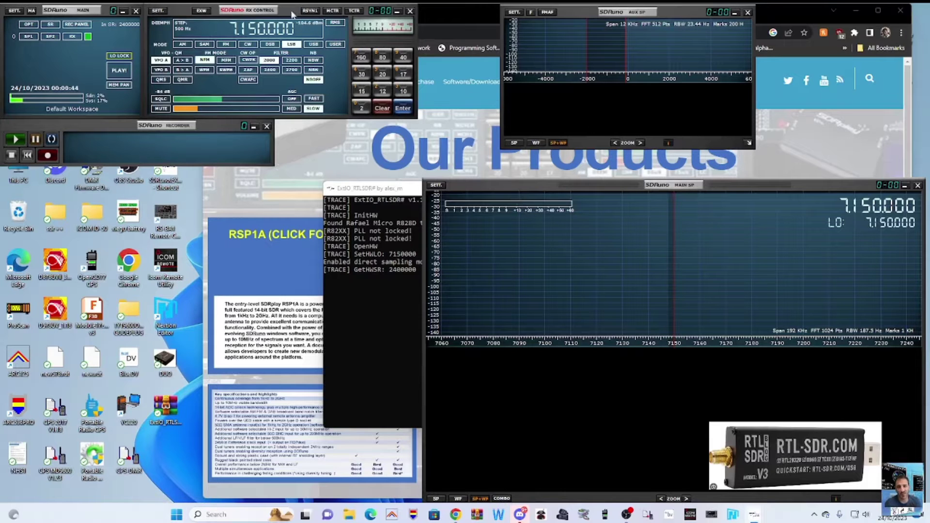
# Arrange the windows with Main SP below the Recorder panel and Aux SP beside RX Control.
pyautogui.moveTo(292, 15)
pyautogui.mouseDown()
pyautogui.moveTo(359, 23)
pyautogui.moveTo(297, 15)
pyautogui.mouseUp()
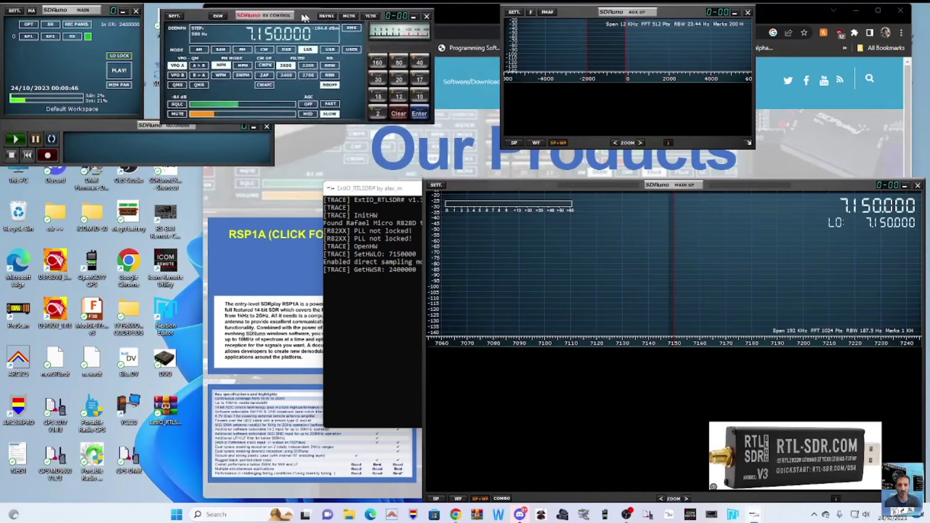
pyautogui.moveTo(758, 193); pyautogui.dragTo(332, 183)
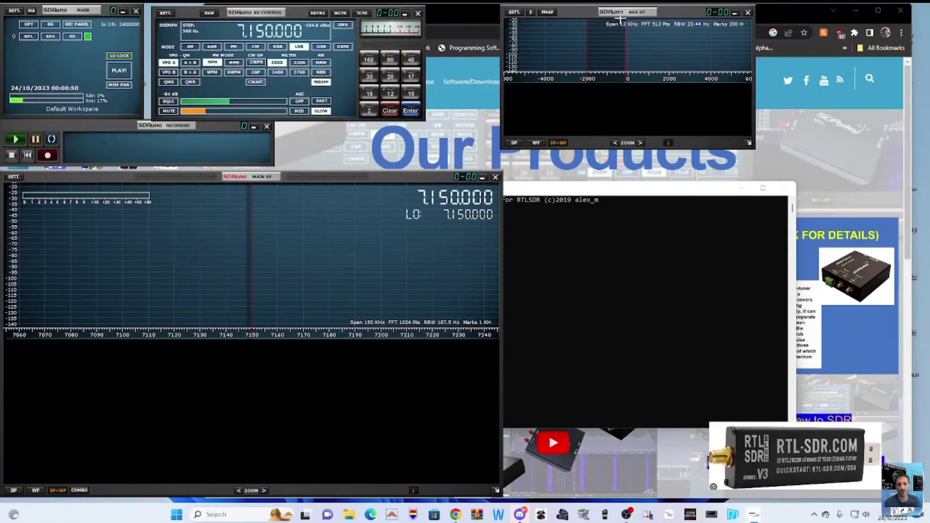
pyautogui.moveTo(682, 19); pyautogui.dragTo(610, 17)
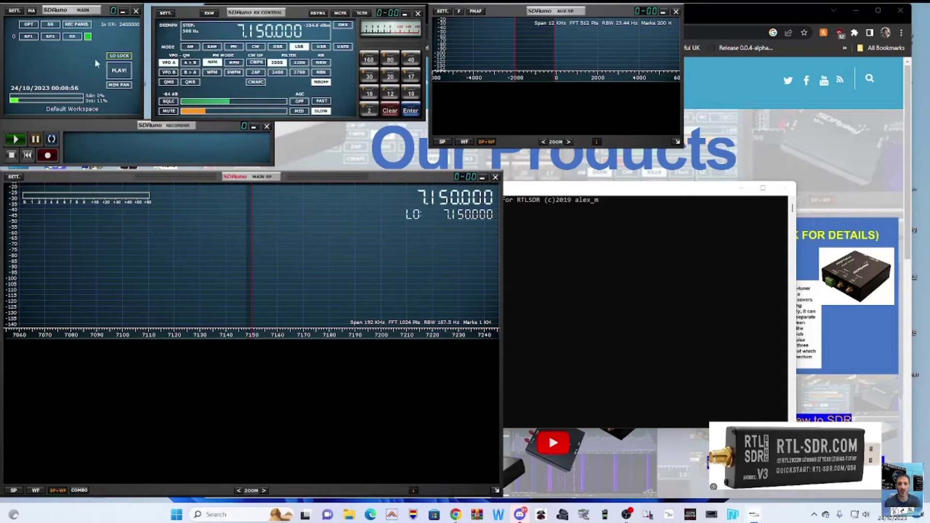
# Start reception and widen the LSB filter in Aux SP to a low cut of about -3609 Hz.
pyautogui.click(119, 71)
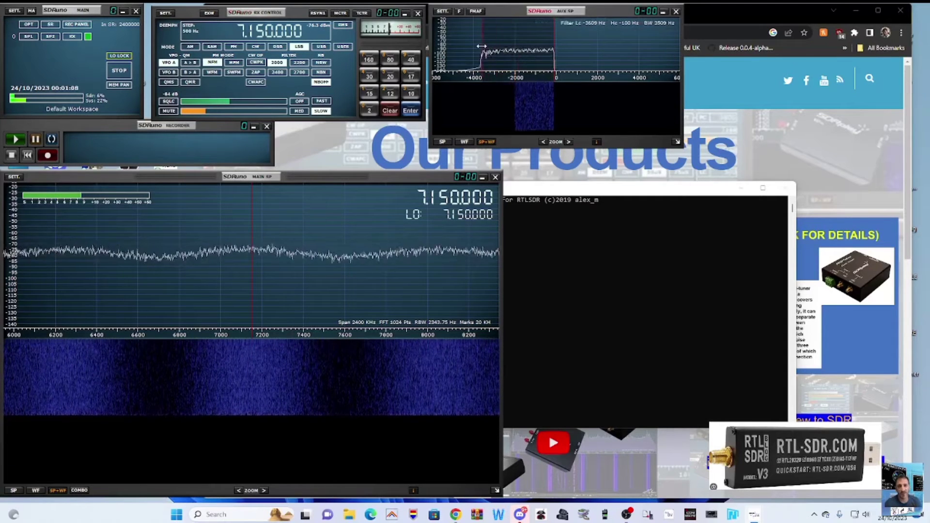
pyautogui.moveTo(514, 48); pyautogui.dragTo(489, 54)
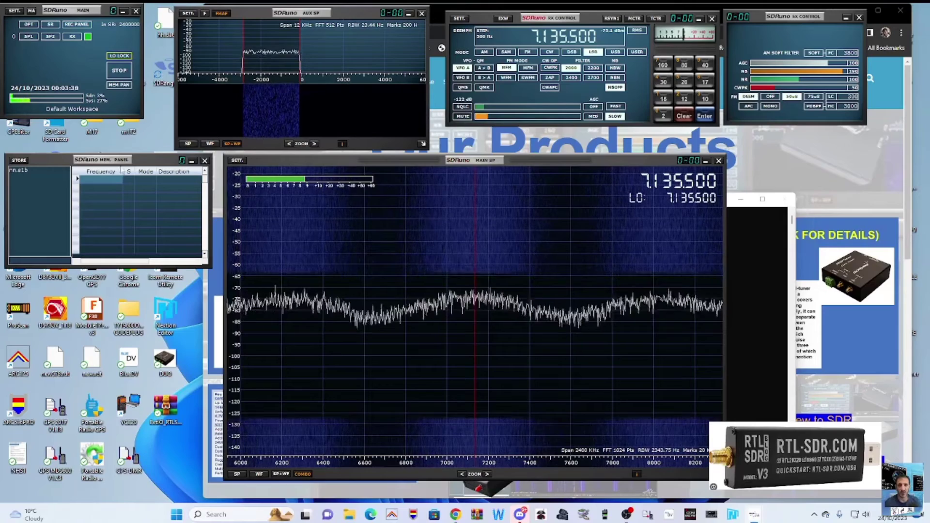
# Shift the Memory panel and Main SP windows slightly, and tune the receiver to 7.136.500.
pyautogui.moveTo(151, 167)
pyautogui.mouseDown()
pyautogui.moveTo(167, 168)
pyautogui.moveTo(155, 170)
pyautogui.mouseUp()
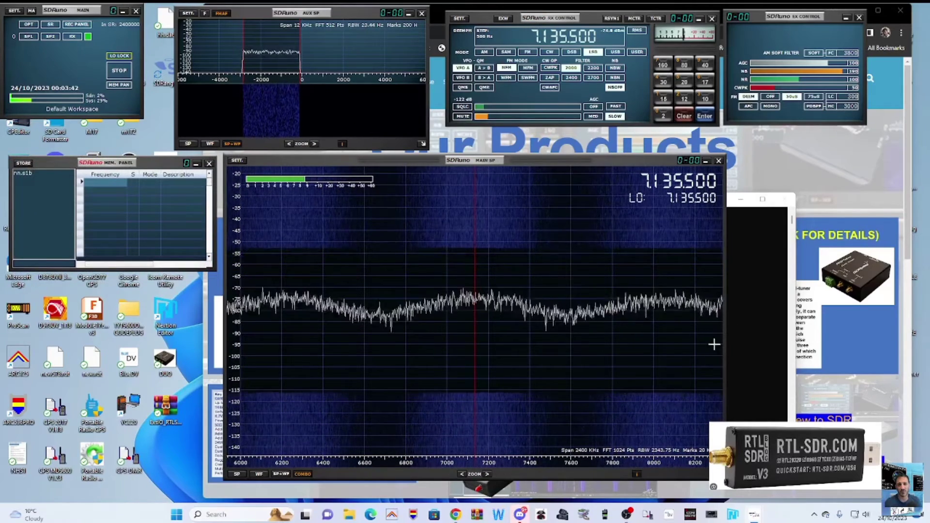
pyautogui.moveTo(542, 161); pyautogui.dragTo(547, 161)
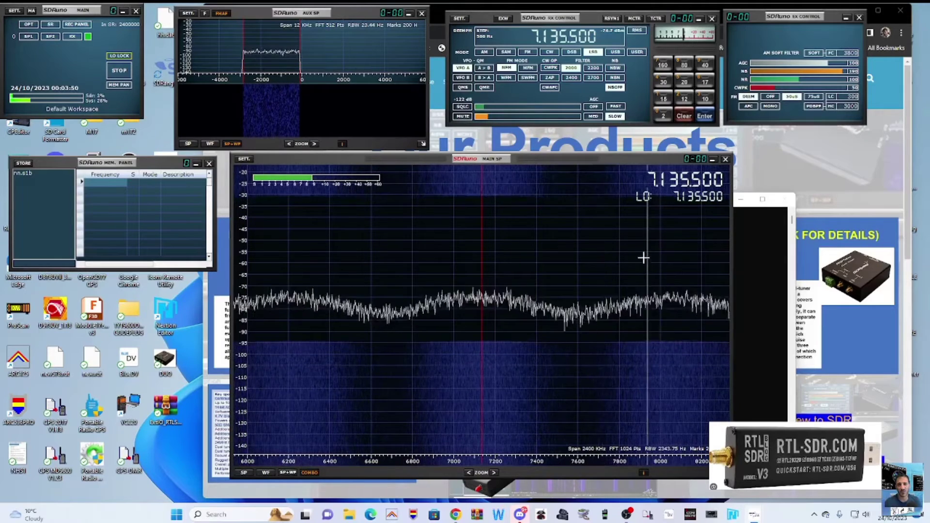
pyautogui.scroll(1, 549, 319)
pyautogui.scroll(1, 549, 318)
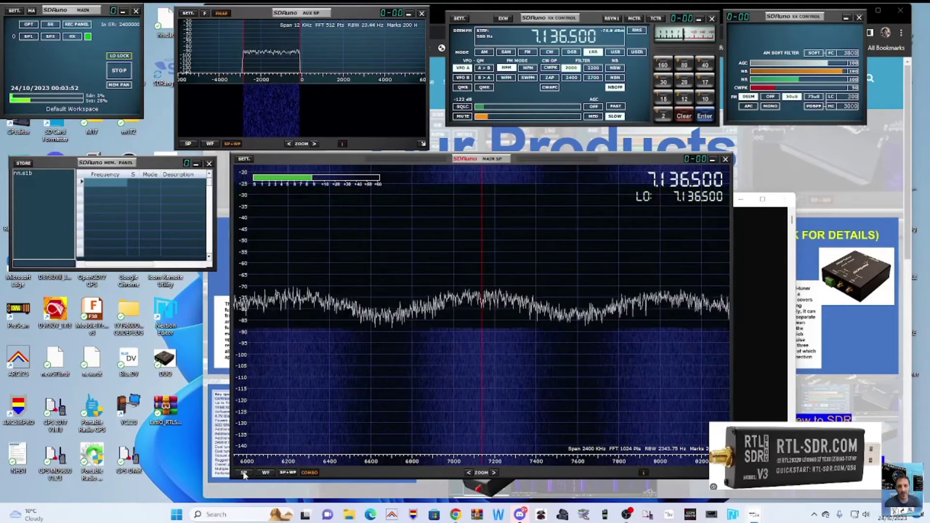
# Switch the Main SP display through spectrum only and waterfall only to the combined SP+WF view.
pyautogui.click(245, 473)
pyautogui.click(266, 473)
pyautogui.click(288, 472)
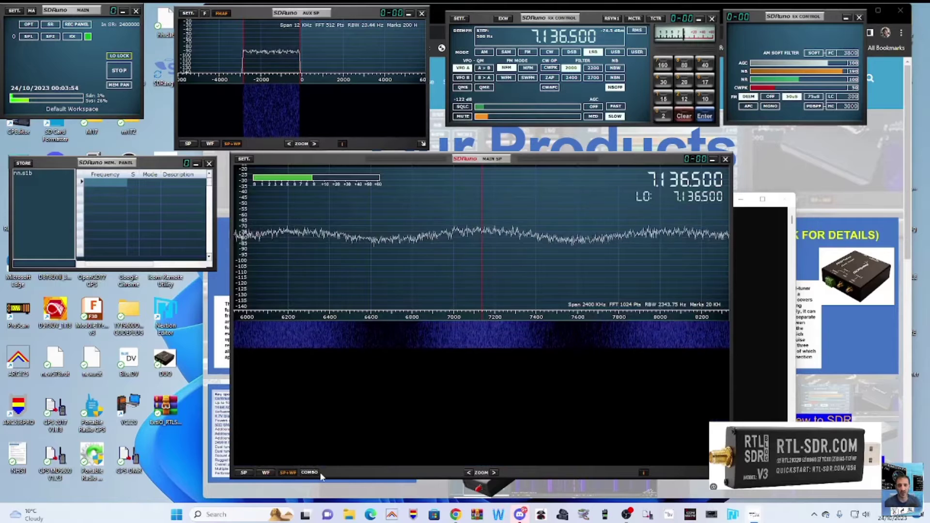
# Tune down and up from the Main SP frequency readout, ending at 7.086.500.
pyautogui.scroll(-4, 680, 184)
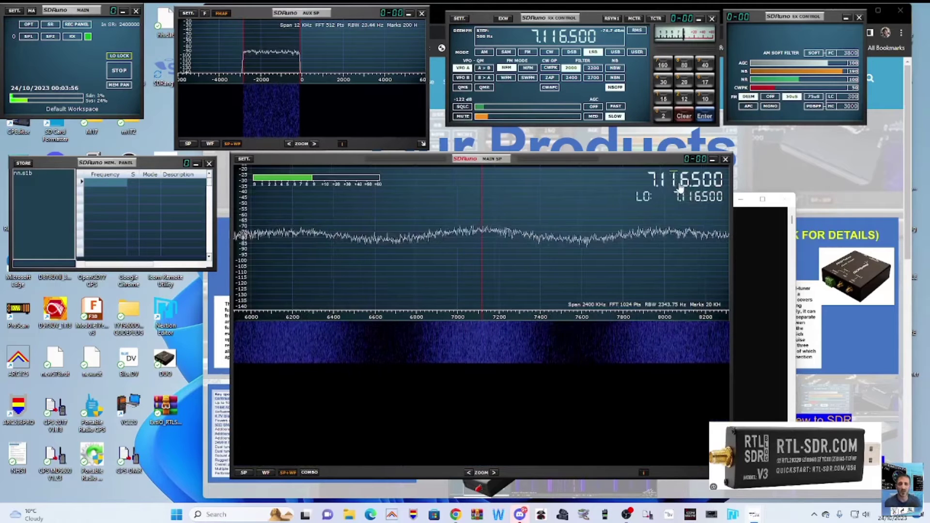
pyautogui.scroll(4, 679, 187)
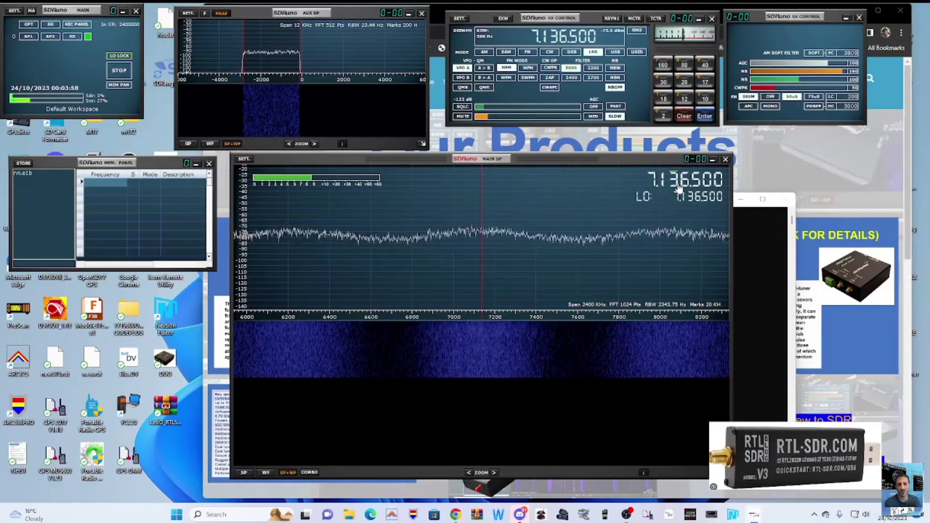
pyautogui.scroll(-3, 680, 187)
pyautogui.scroll(-3, 679, 187)
pyautogui.scroll(1, 680, 187)
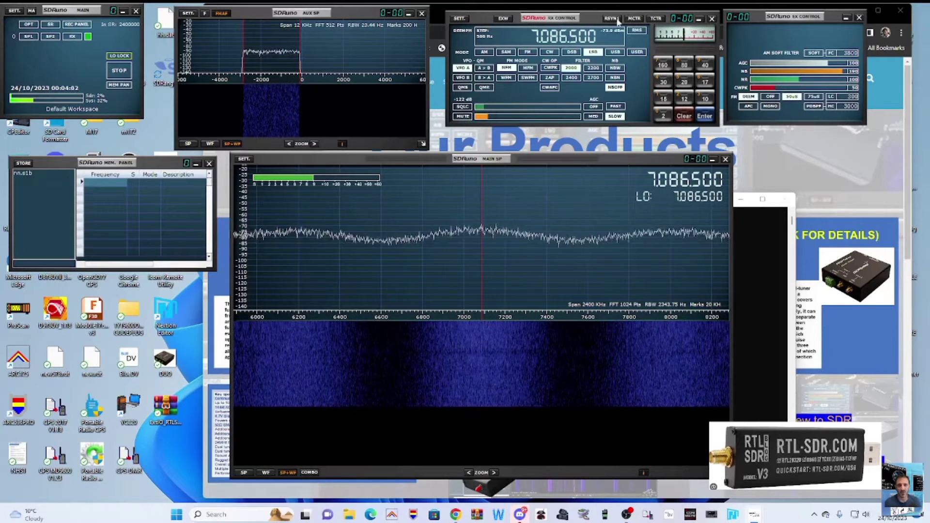
# Shift the RX Control window slightly and tune the receiver to 7.089.500.
pyautogui.moveTo(590, 22); pyautogui.dragTo(584, 25)
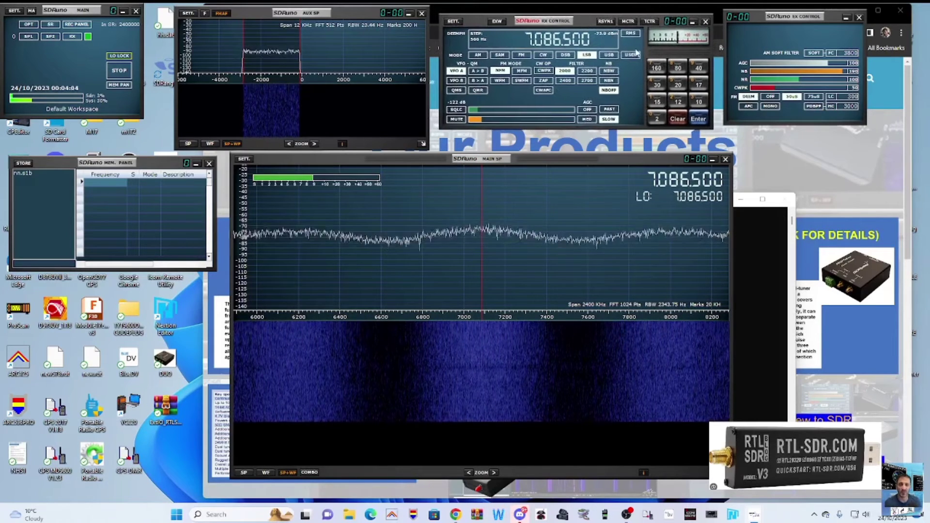
pyautogui.click(604, 24)
pyautogui.click(628, 22)
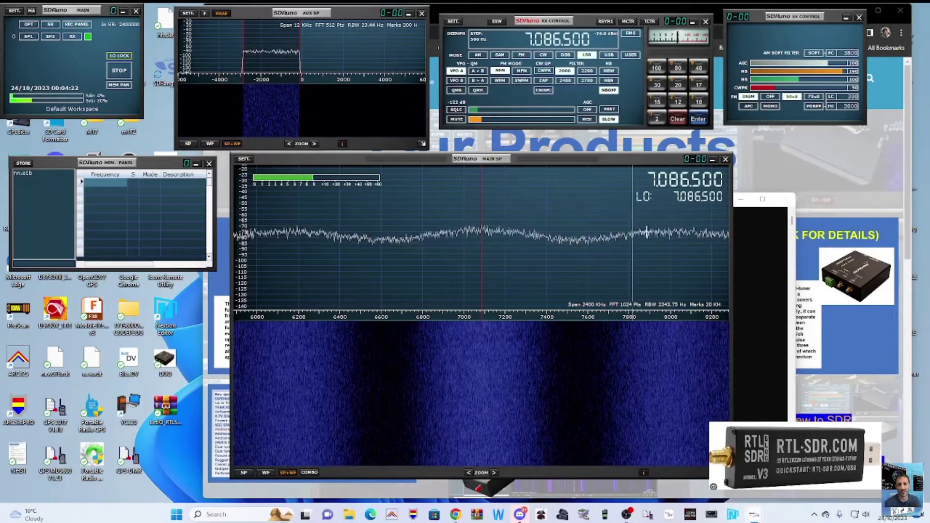
pyautogui.scroll(-1, 672, 190)
pyautogui.scroll(4, 672, 191)
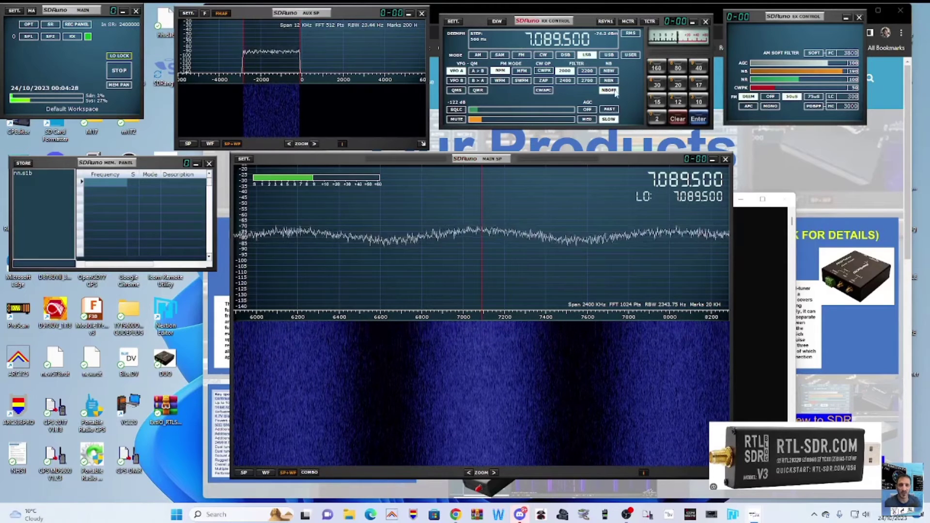
# Select the 40 m and then the 20 m band, and tune to the peaks near 14.806 and 13.201 MHz.
pyautogui.click(699, 71)
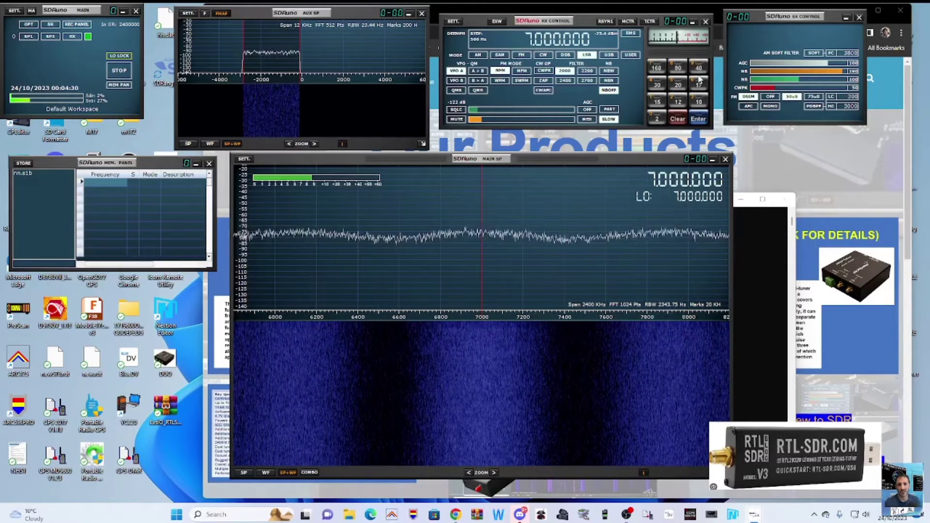
pyautogui.click(677, 85)
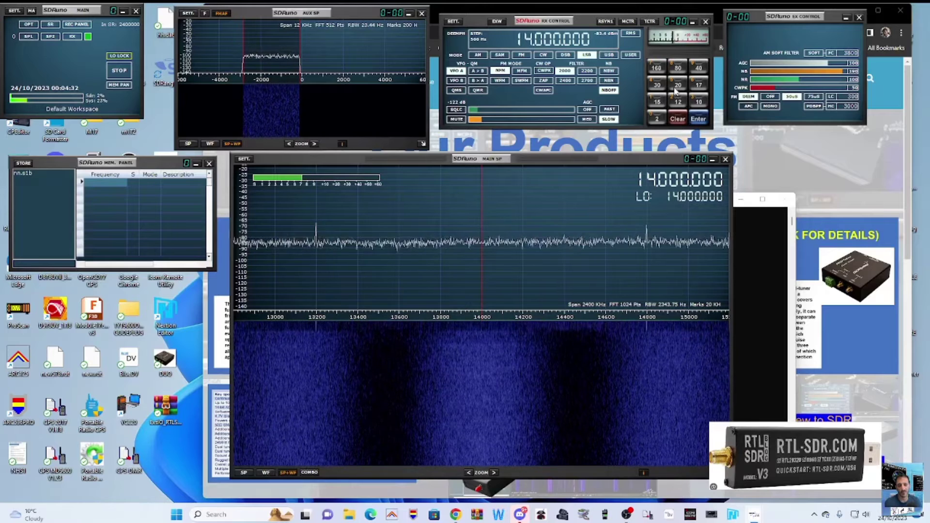
pyautogui.click(648, 227)
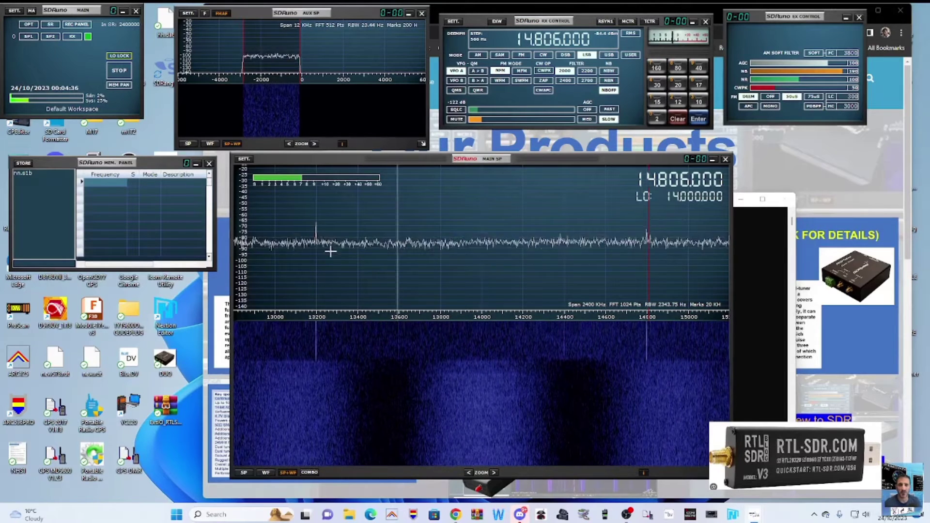
pyautogui.click(316, 245)
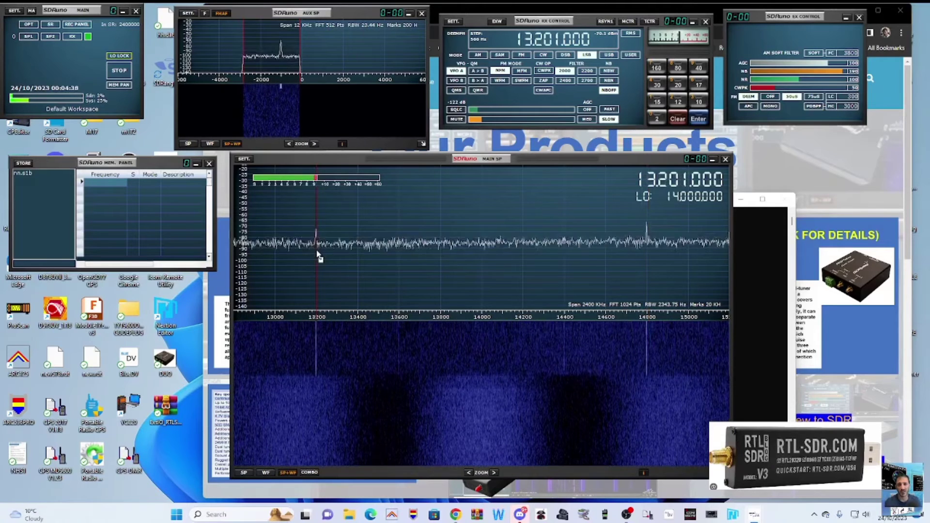
# Return to the 20 m band and switch to the 80 m band at 3.500.000.
pyautogui.click(672, 87)
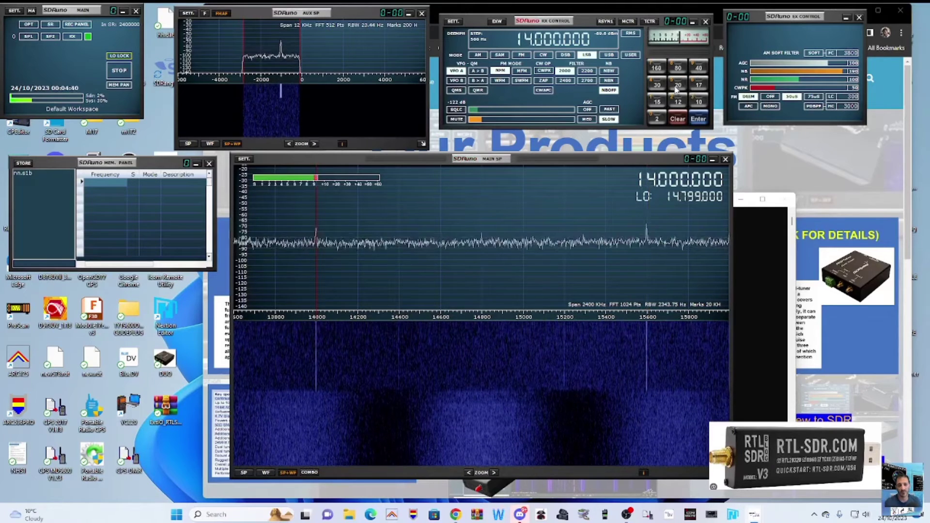
pyautogui.click(680, 69)
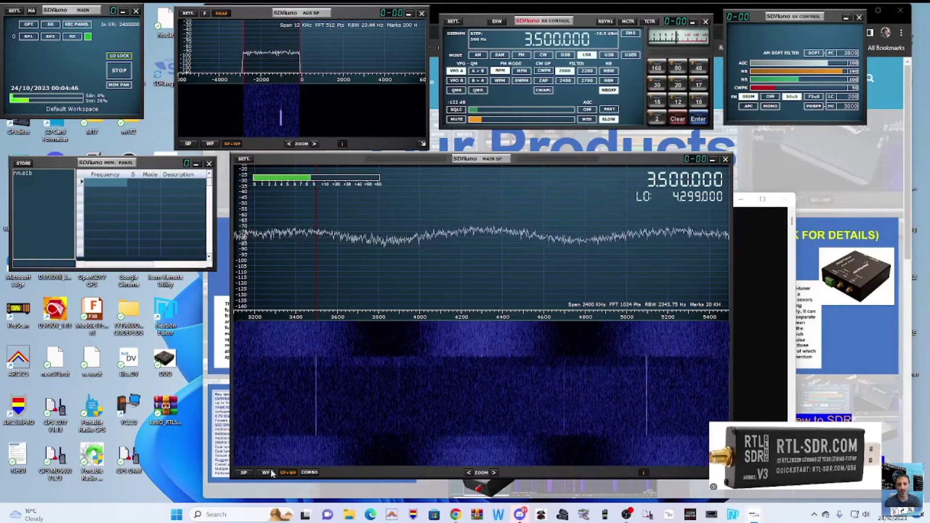
# Open the Main SP settings, place them below the Memory panel, and extend the spectrum range up to -10 dB.
pyautogui.click(245, 159)
pyautogui.moveTo(532, 271); pyautogui.dragTo(177, 329)
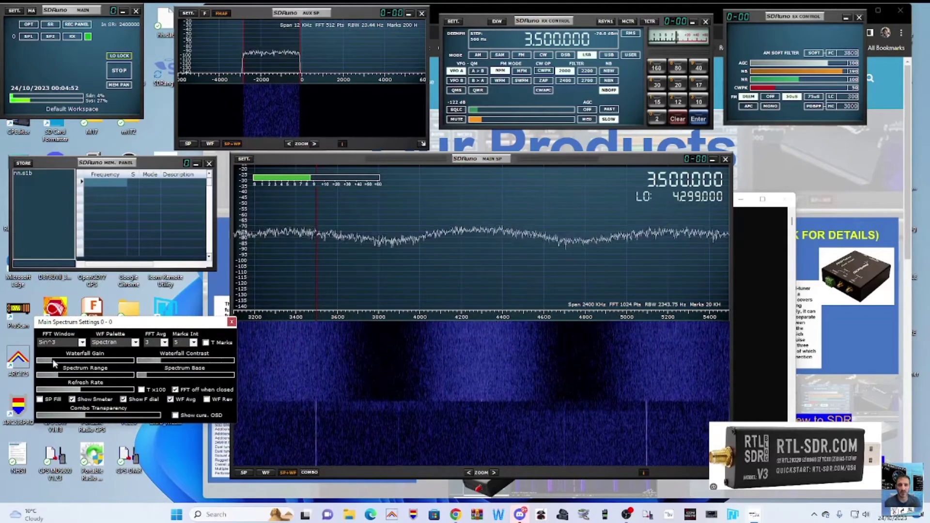
pyautogui.moveTo(54, 363); pyautogui.dragTo(87, 416)
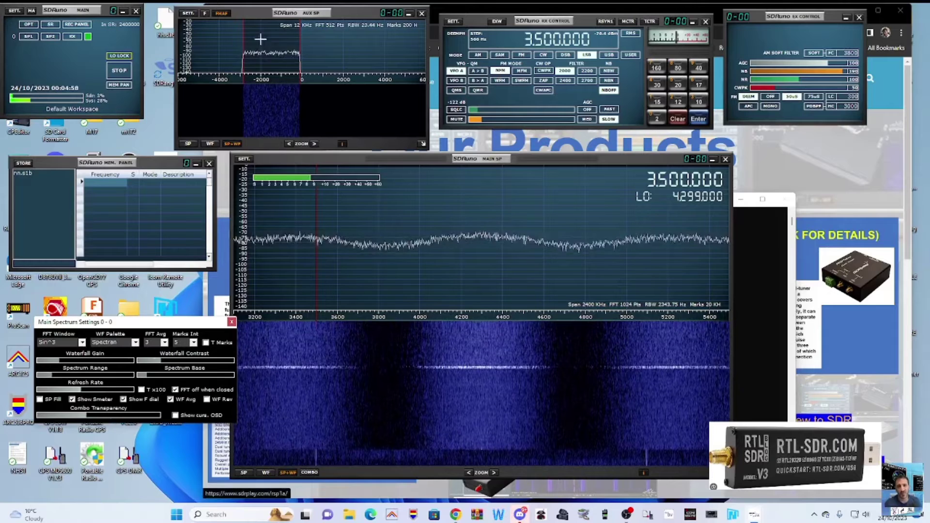
pyautogui.click(516, 39)
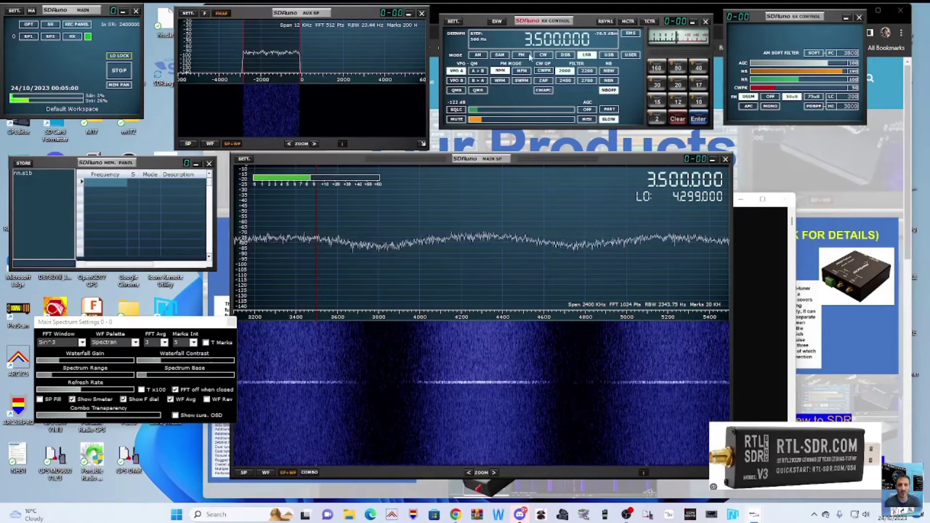
pyautogui.click(801, 65)
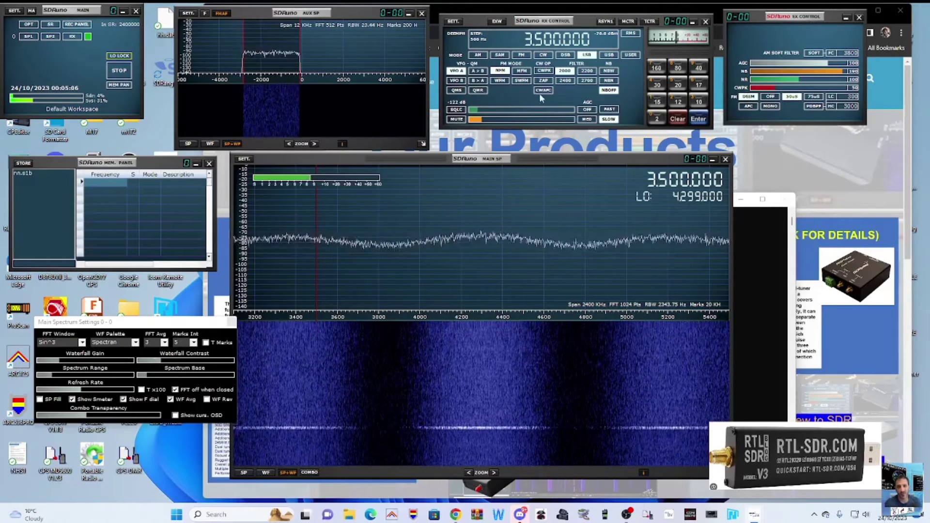
pyautogui.click(495, 92)
pyautogui.click(752, 99)
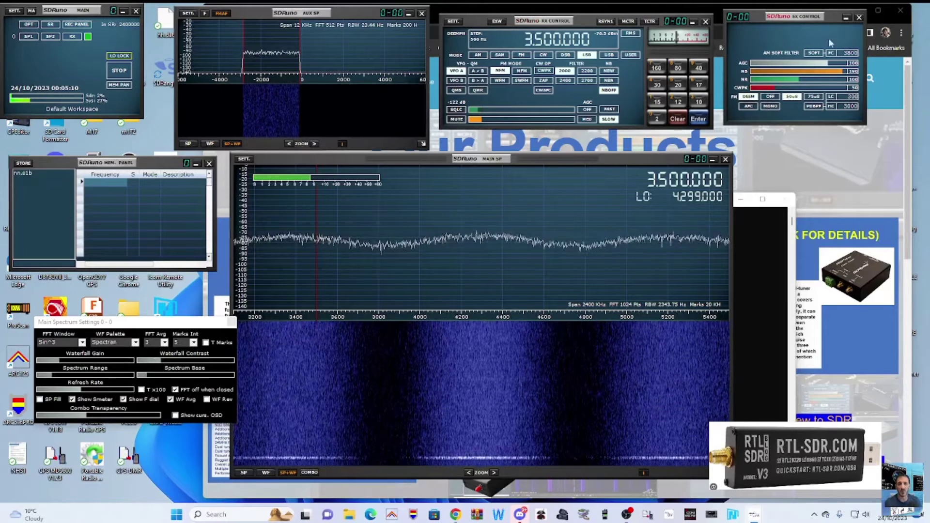
pyautogui.click(658, 118)
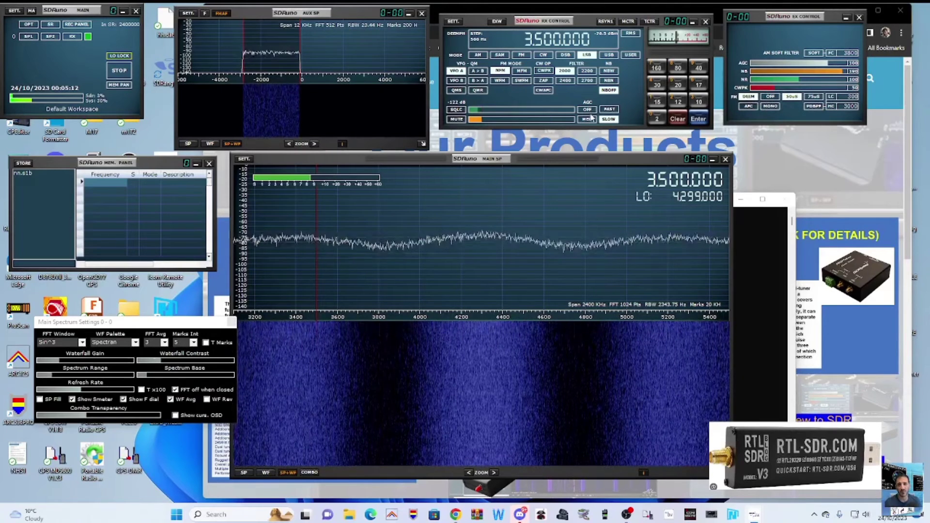
# Switch the receiver's AGC through off and medium to FAST.
pyautogui.click(588, 110)
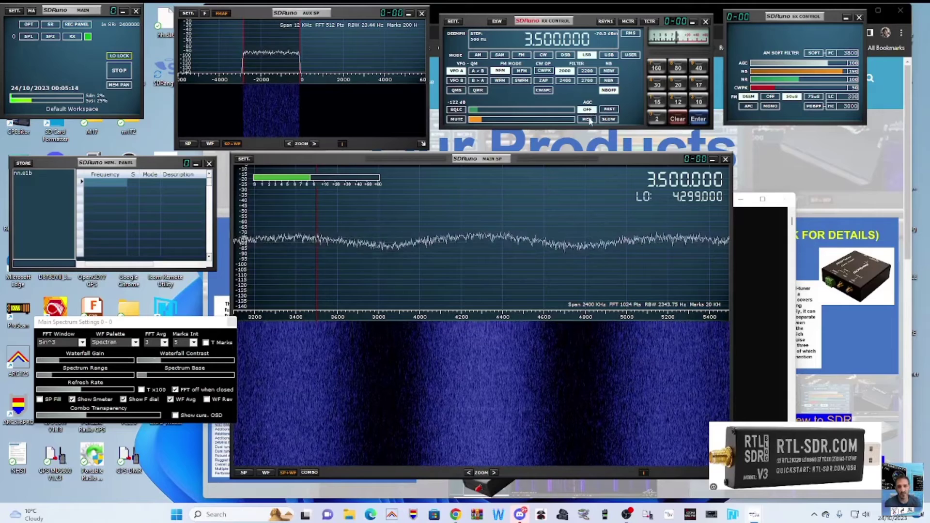
pyautogui.click(589, 120)
pyautogui.click(616, 110)
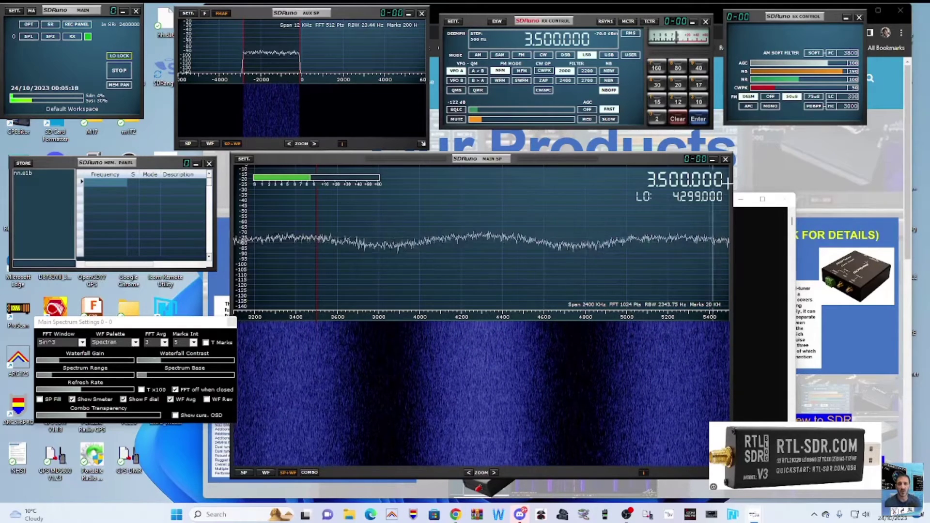
# Switch the receiver to the 40 m band and tune up through 7.100.000.
pyautogui.click(653, 168)
pyautogui.click(699, 67)
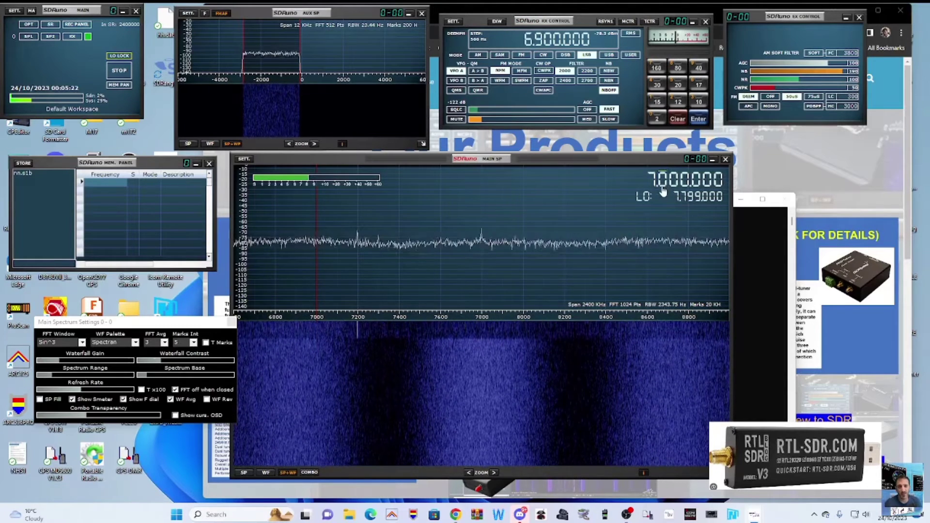
pyautogui.scroll(-1, 663, 190)
pyautogui.scroll(2, 662, 191)
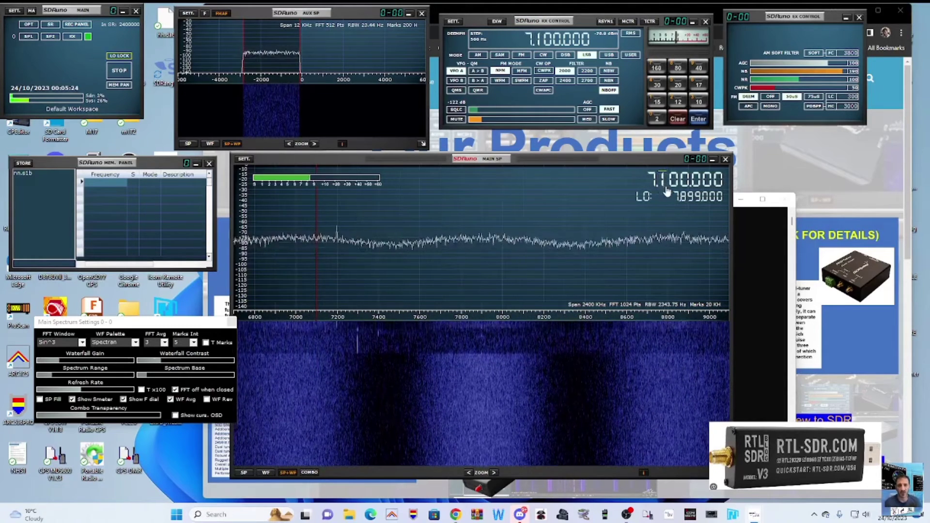
pyautogui.scroll(3, 673, 192)
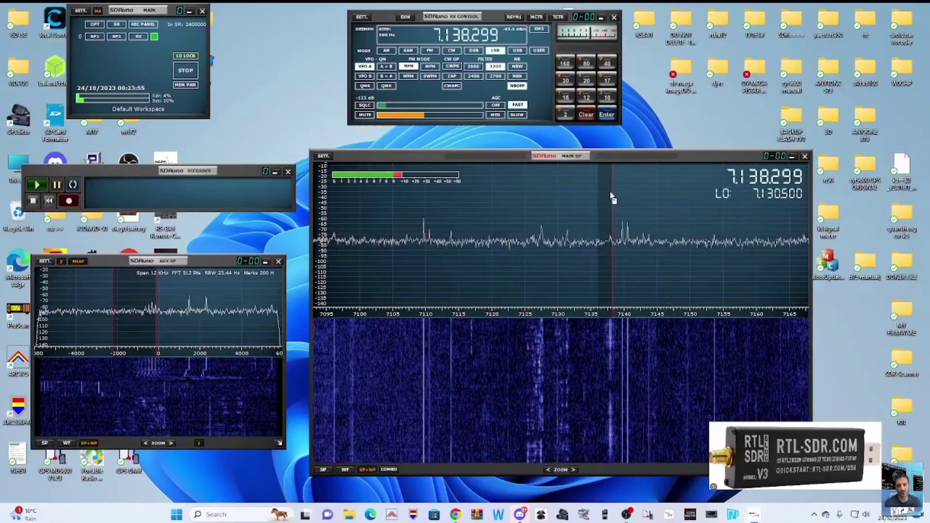
# Tune across the 40 m signals through 7.138.519 and 7.139.519 down to 7.128.019, and raise the audio volume to about 80%.
pyautogui.moveTo(610, 196); pyautogui.dragTo(612, 219)
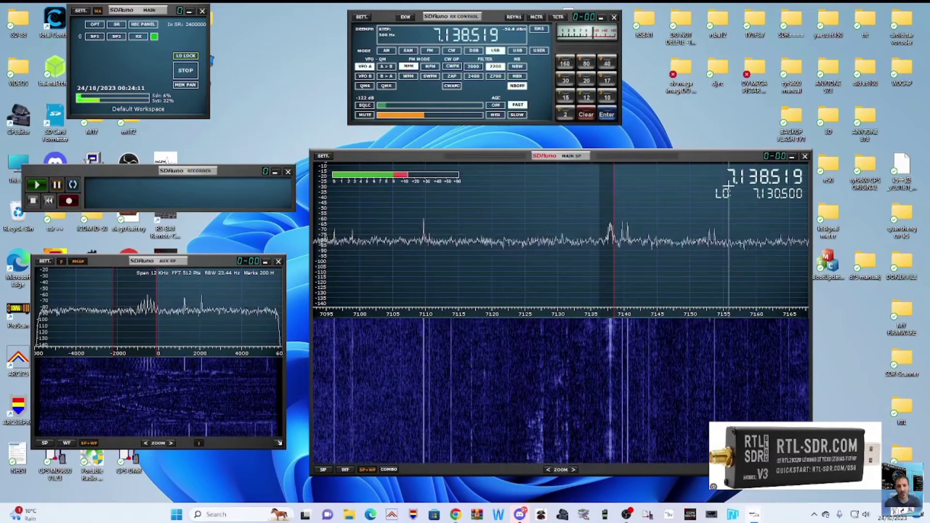
pyautogui.scroll(1, 768, 184)
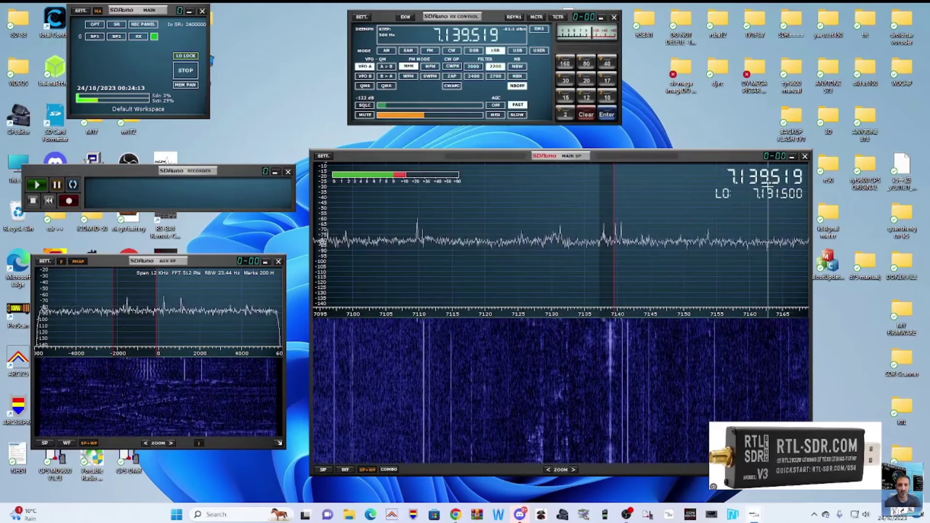
pyautogui.scroll(-5, 777, 183)
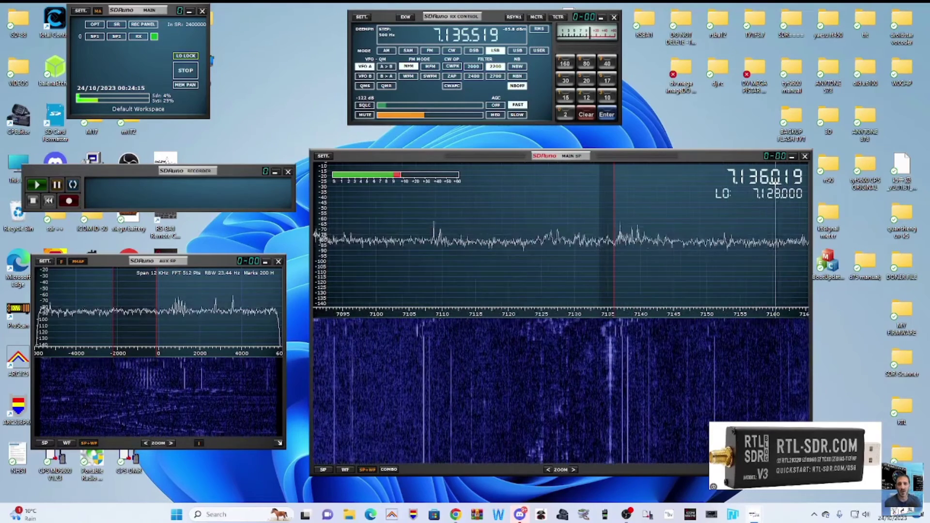
pyautogui.scroll(-14, 776, 183)
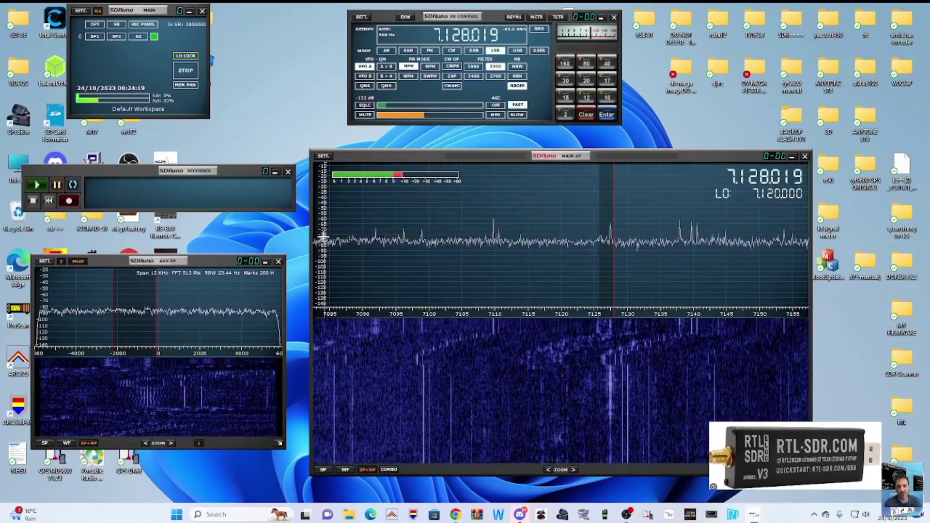
pyautogui.click(448, 115)
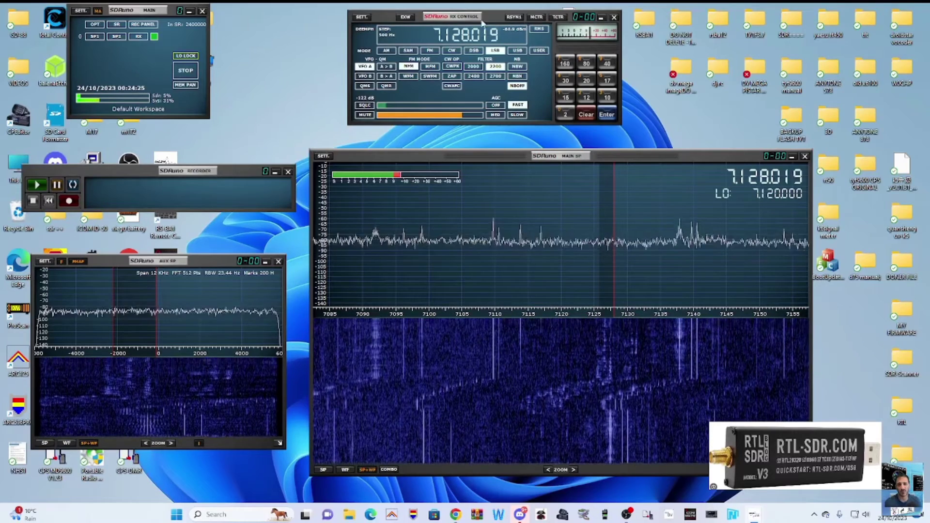
# Open the EX Control window, place it beside the Main window, and shift the RX Control window clear of it.
pyautogui.click(405, 17)
pyautogui.moveTo(97, 13); pyautogui.dragTo(305, 15)
pyautogui.moveTo(476, 17); pyautogui.dragTo(497, 13)
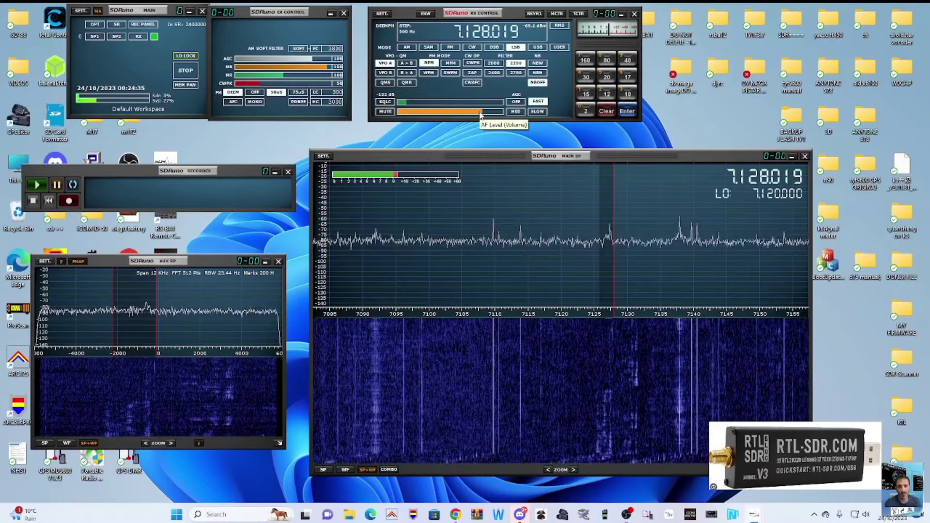
# Demonstrate the AF level by lowering it to near minimum, raising it to about 80%, and returning it to a low level.
pyautogui.moveTo(479, 115); pyautogui.dragTo(404, 125)
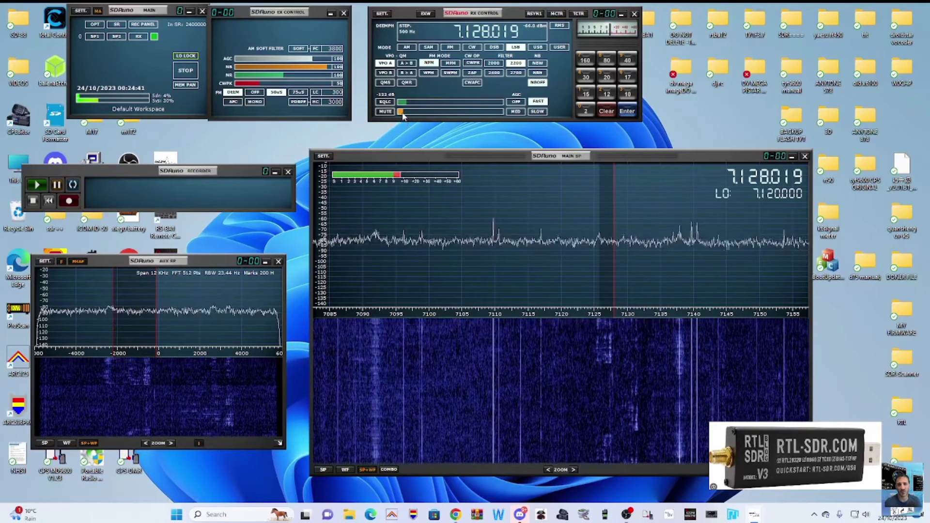
pyautogui.moveTo(402, 115)
pyautogui.mouseDown()
pyautogui.moveTo(483, 119)
pyautogui.moveTo(408, 122)
pyautogui.mouseUp()
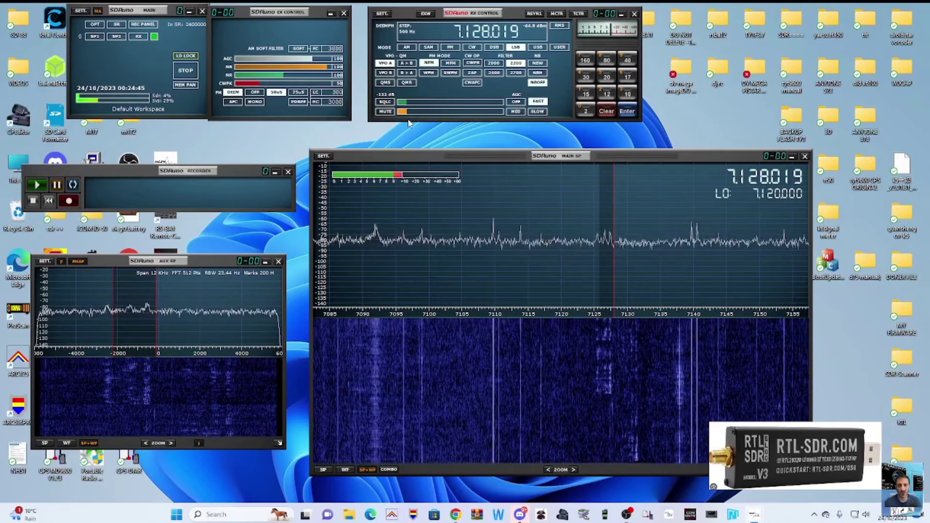
pyautogui.moveTo(403, 117)
pyautogui.mouseDown()
pyautogui.moveTo(493, 122)
pyautogui.moveTo(406, 123)
pyautogui.mouseUp()
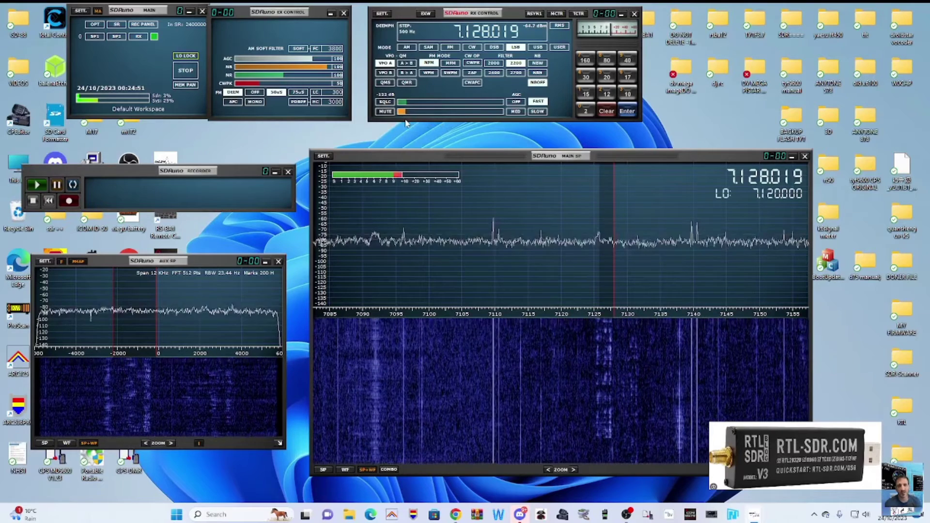
pyautogui.moveTo(408, 124); pyautogui.dragTo(486, 123)
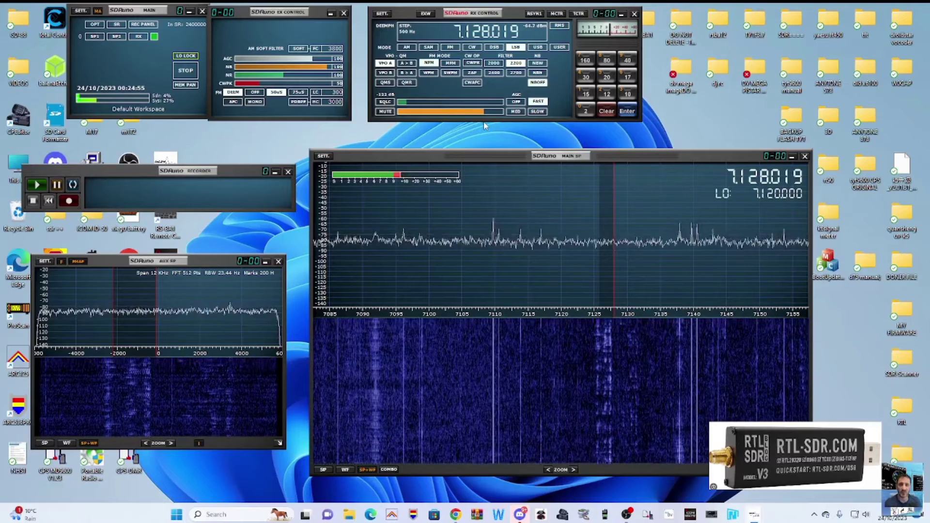
pyautogui.moveTo(483, 125); pyautogui.dragTo(412, 118)
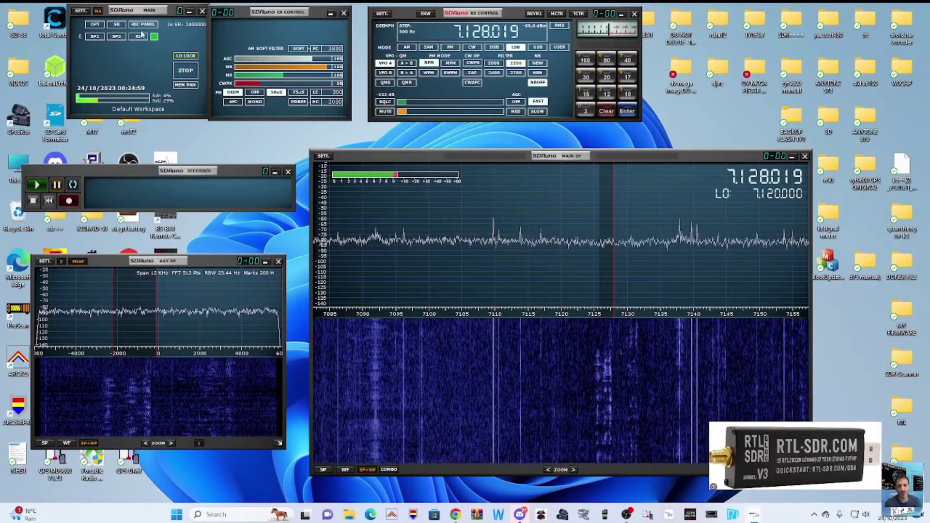
# Enable the Swap I and Q channels option for the receiver input.
pyautogui.click(102, 26)
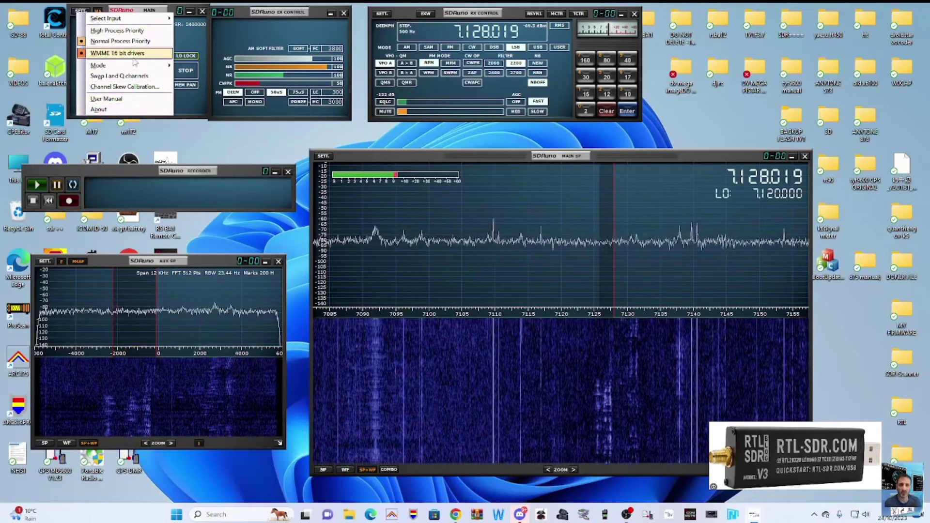
pyautogui.moveTo(135, 68)
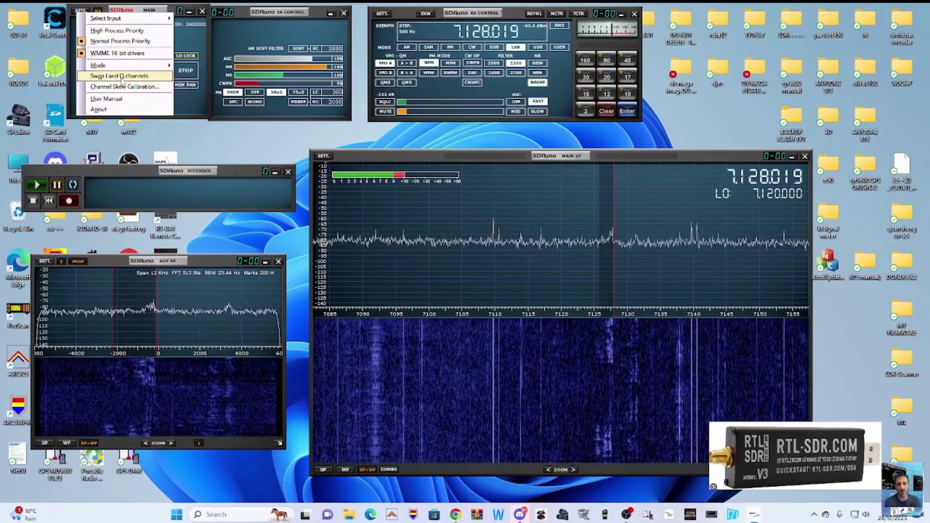
pyautogui.click(122, 78)
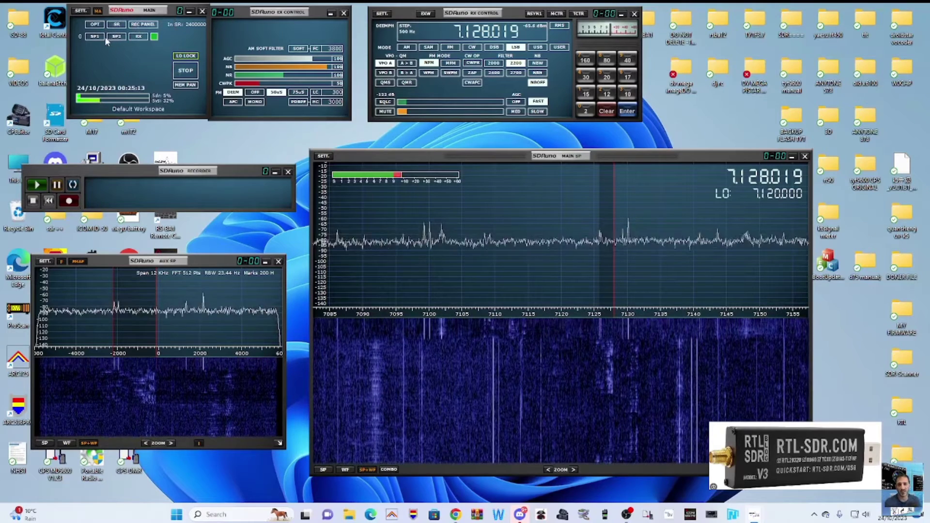
# Reselect ExtIO_RTLSDR_u8 as the input, view its driver settings, and close them without changes.
pyautogui.click(95, 25)
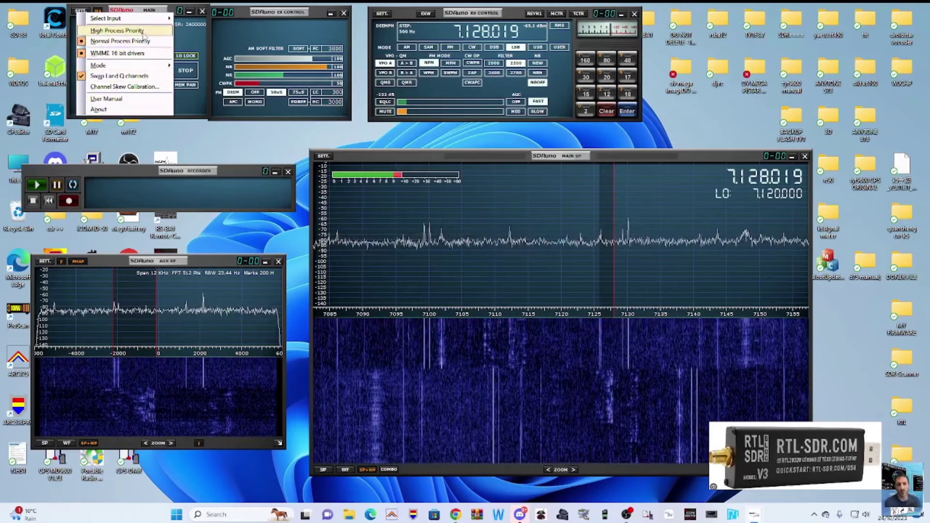
pyautogui.moveTo(140, 18)
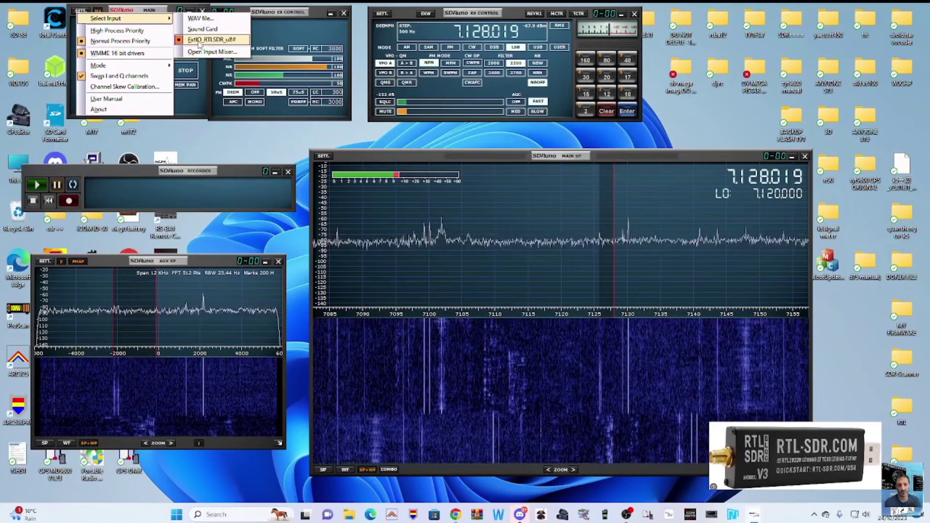
pyautogui.click(214, 40)
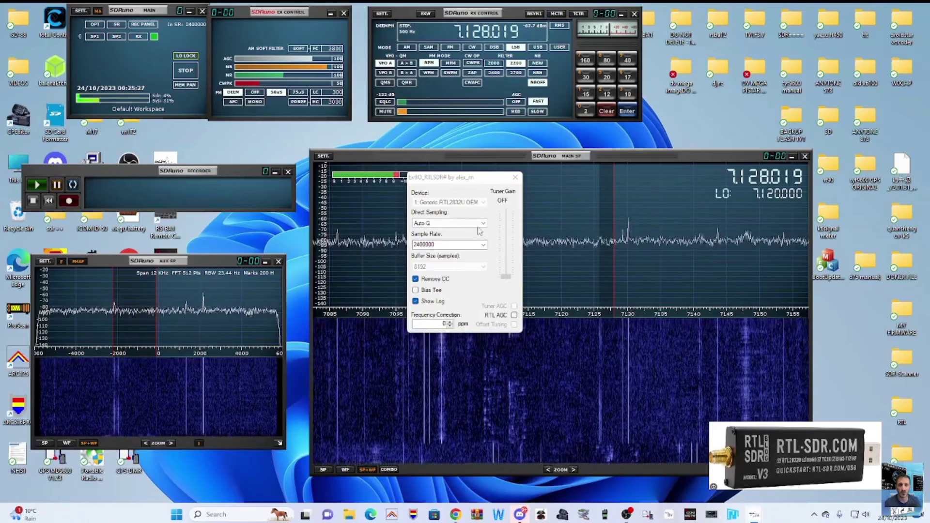
pyautogui.click(514, 177)
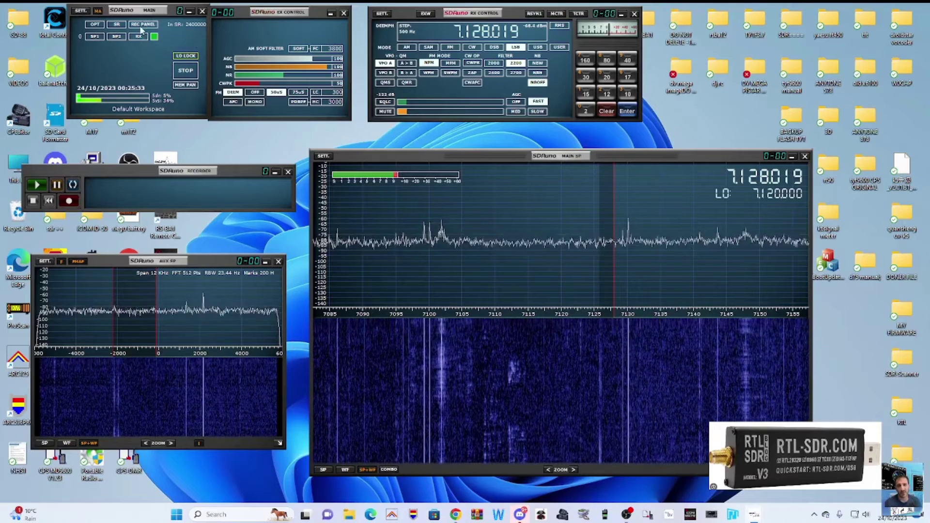
# Open the Main Settings and check the available WME input devices.
pyautogui.click(80, 11)
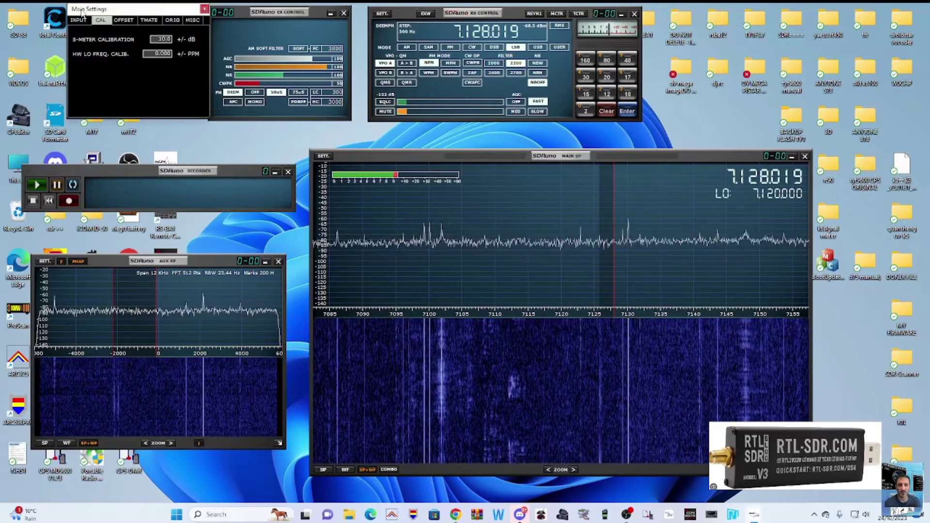
pyautogui.click(81, 20)
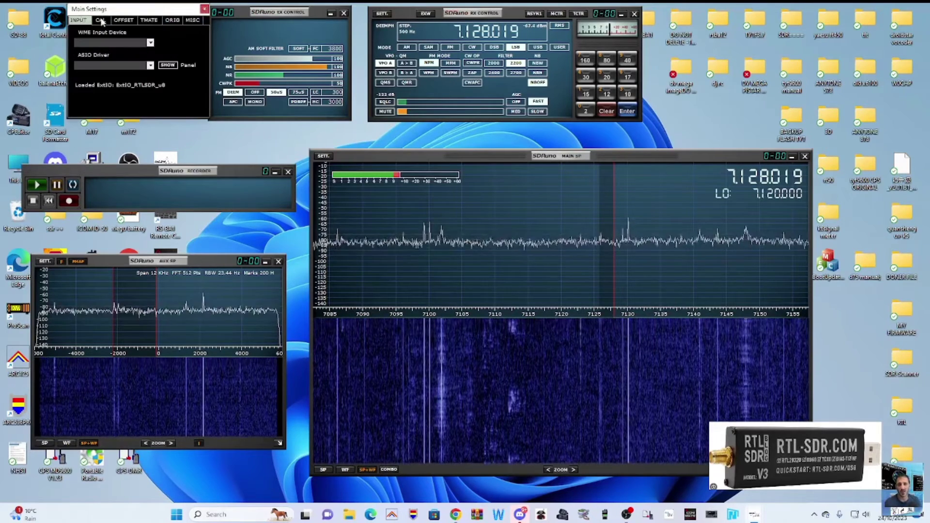
pyautogui.click(150, 43)
pyautogui.click(150, 43)
pyautogui.click(151, 43)
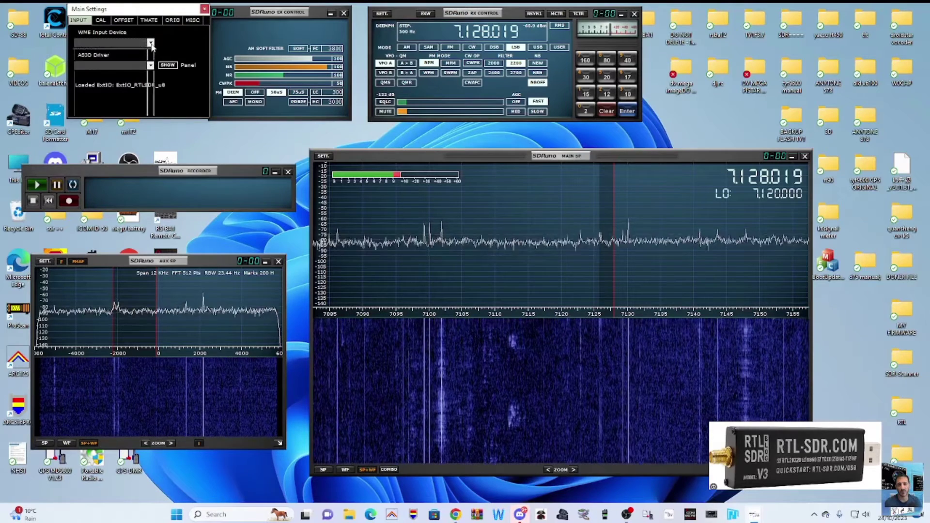
pyautogui.click(150, 43)
# Look through the calibration, OFFSET, TMATE, ORIG and MISC settings, and close the Main Settings.
pyautogui.click(100, 20)
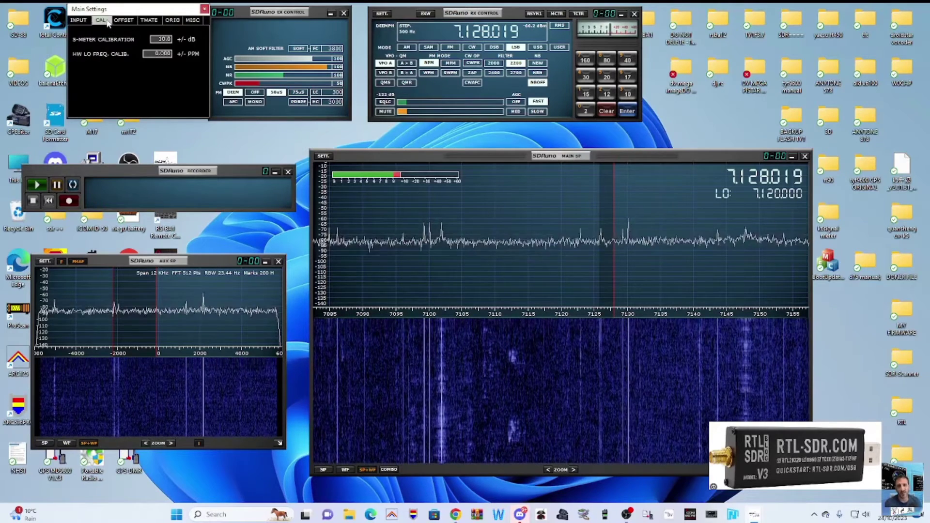
pyautogui.click(123, 21)
pyautogui.click(141, 22)
pyautogui.click(172, 20)
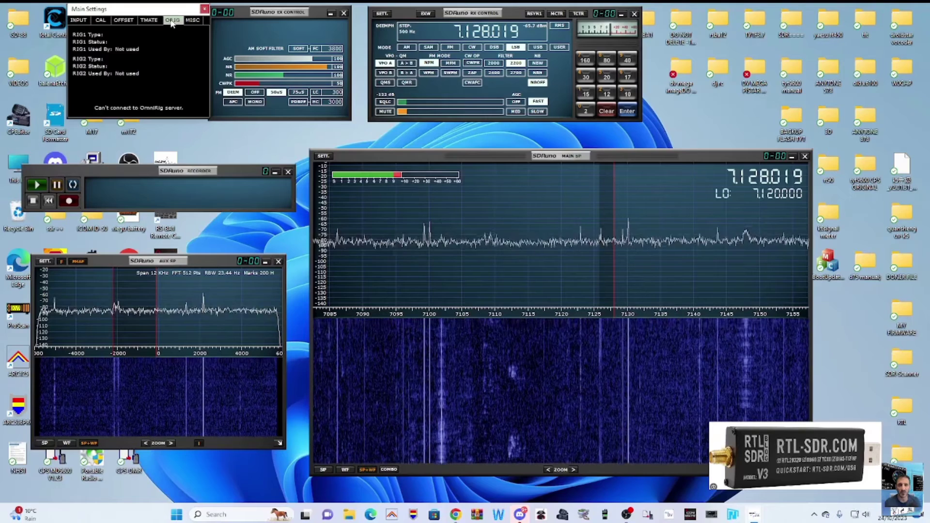
pyautogui.click(195, 21)
pyautogui.click(204, 9)
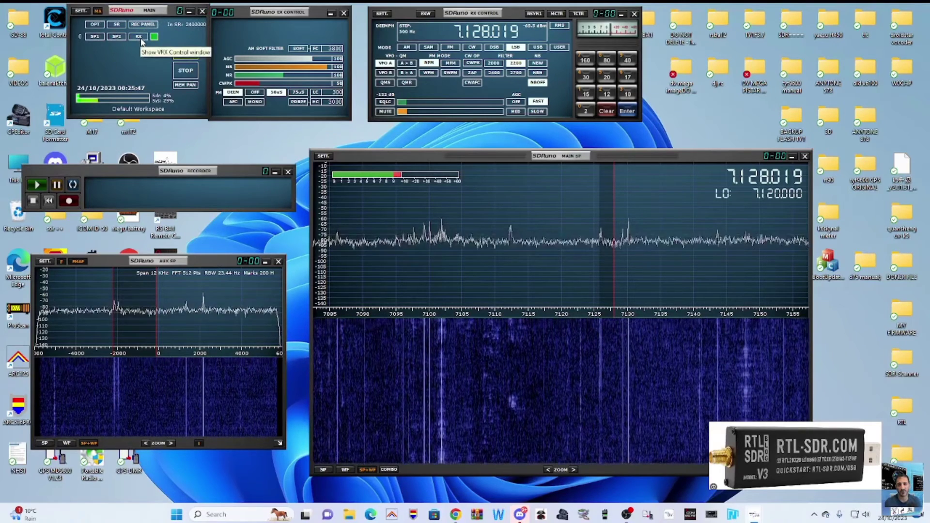
# Open the Memory panel over the lower part of the AUX SP window, and move the AUX SP, Recorder and Main SP windows upwards.
pyautogui.click(185, 85)
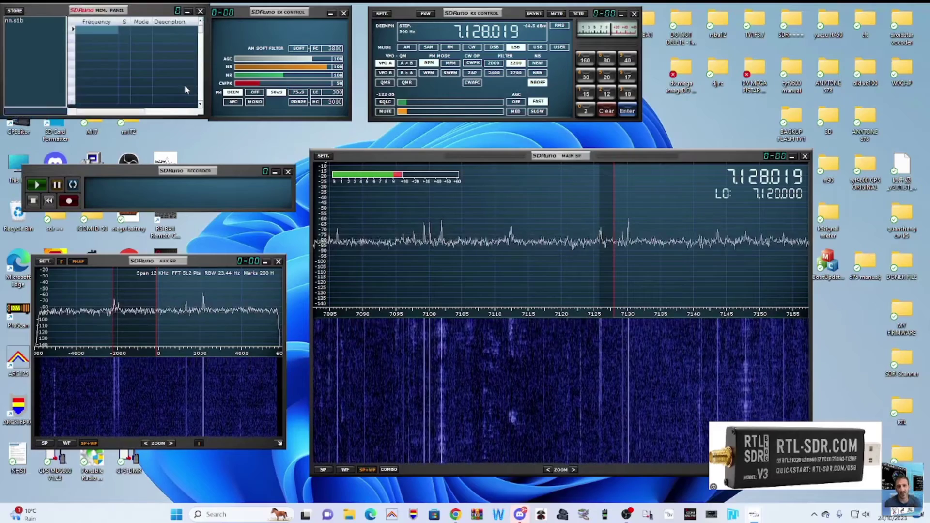
pyautogui.moveTo(161, 105); pyautogui.dragTo(242, 406)
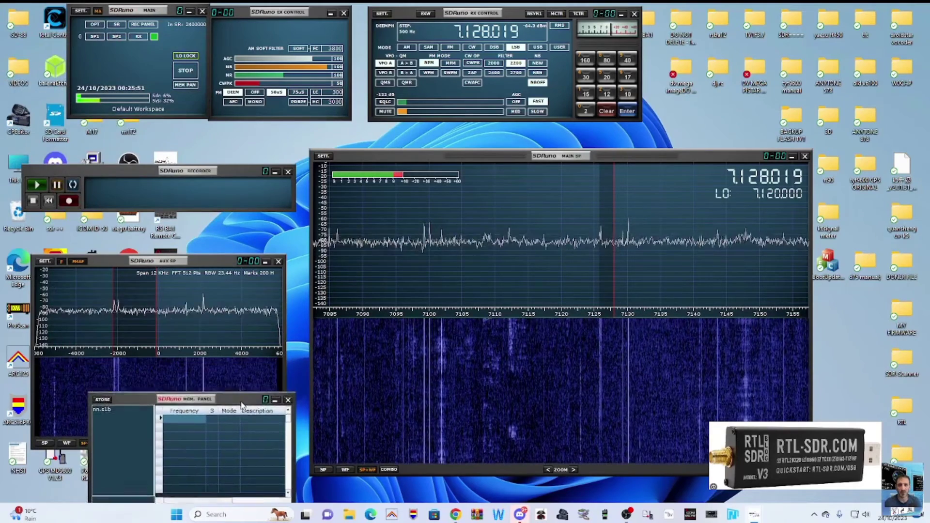
pyautogui.moveTo(206, 265); pyautogui.dragTo(196, 210)
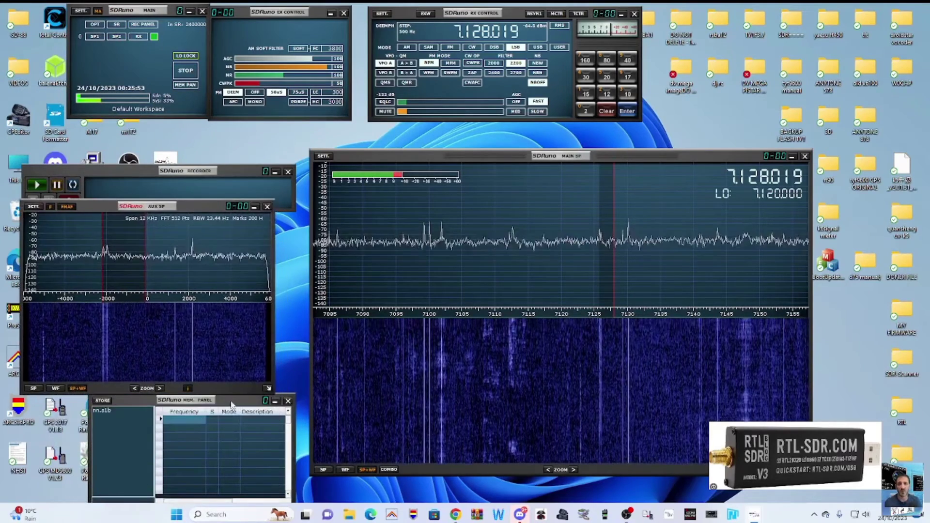
pyautogui.moveTo(228, 404); pyautogui.dragTo(198, 367)
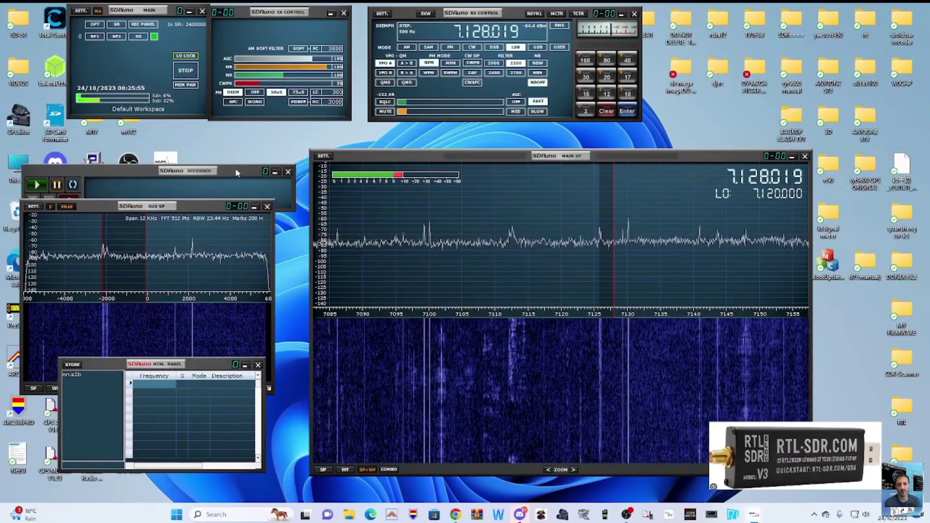
pyautogui.moveTo(218, 170); pyautogui.dragTo(213, 142)
pyautogui.moveTo(636, 155); pyautogui.dragTo(655, 136)
# Try the Main SP's spectrum, waterfall and combined views, leave it on COMBO, and zoom out one level.
pyautogui.click(409, 450)
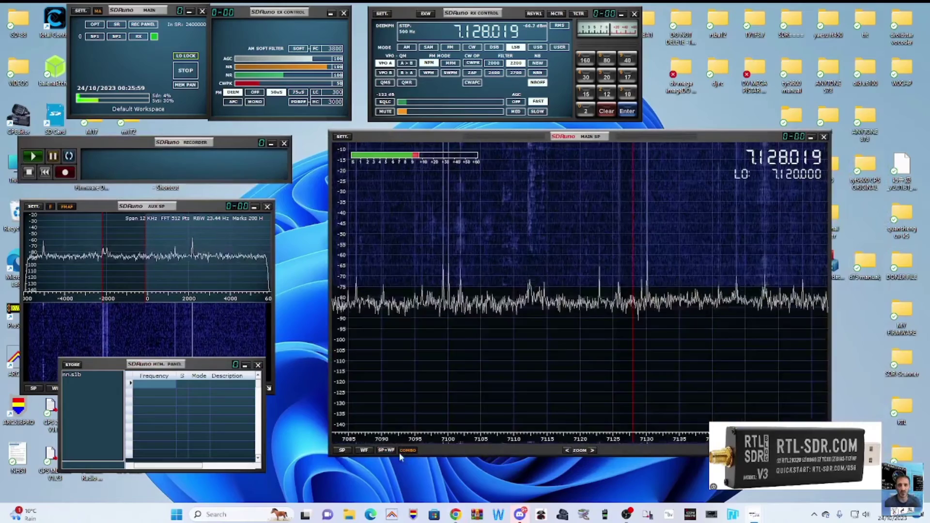
pyautogui.click(387, 450)
pyautogui.click(340, 450)
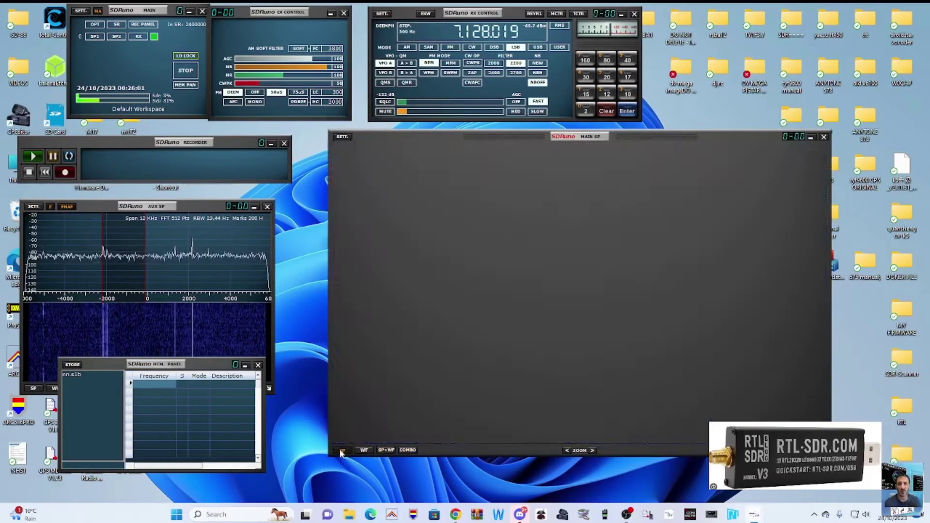
pyautogui.click(364, 451)
pyautogui.click(386, 449)
pyautogui.click(408, 450)
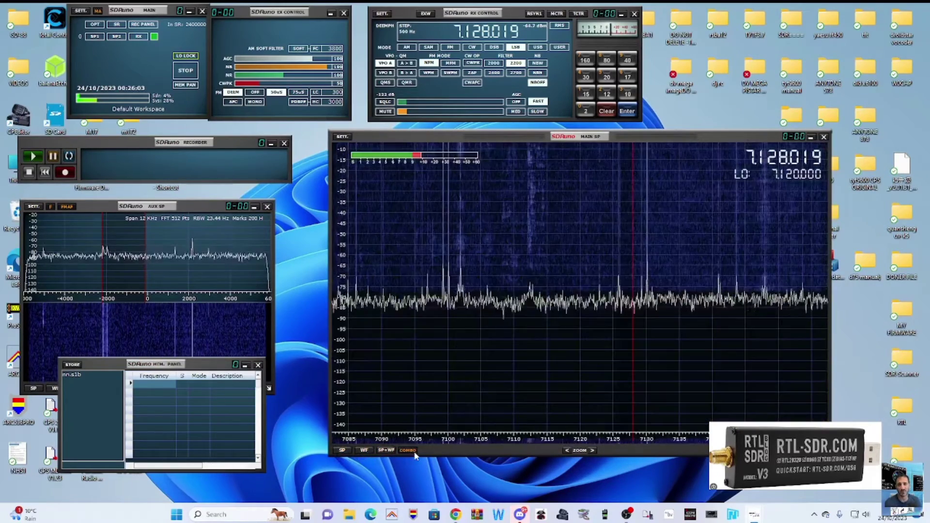
pyautogui.click(592, 451)
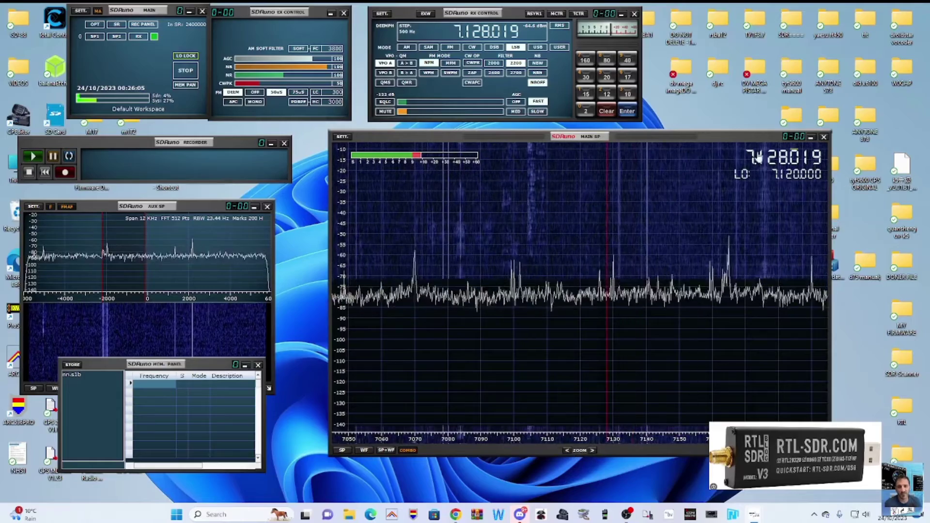
# Move the Main SP window slightly down and tune down and back up to 7.107.019 MHz.
pyautogui.moveTo(721, 138); pyautogui.dragTo(727, 164)
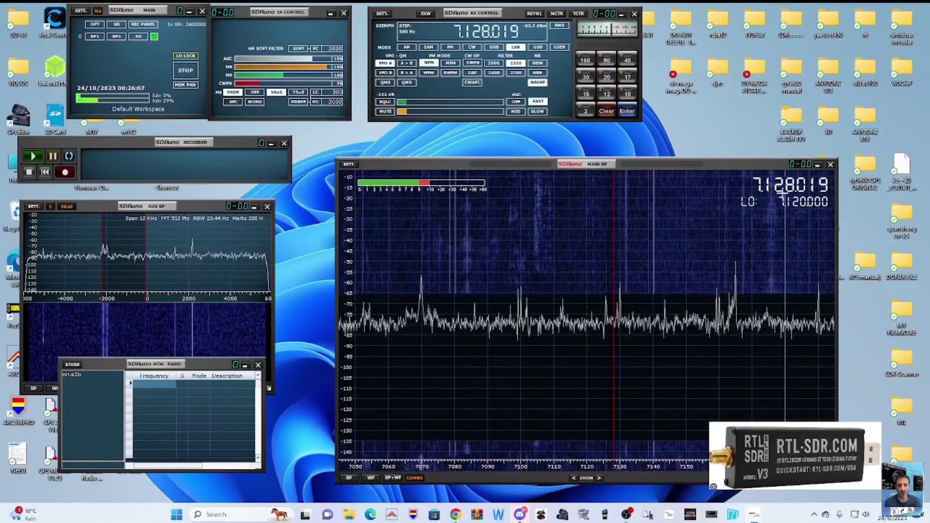
pyautogui.scroll(2, 781, 191)
pyautogui.scroll(-6, 779, 191)
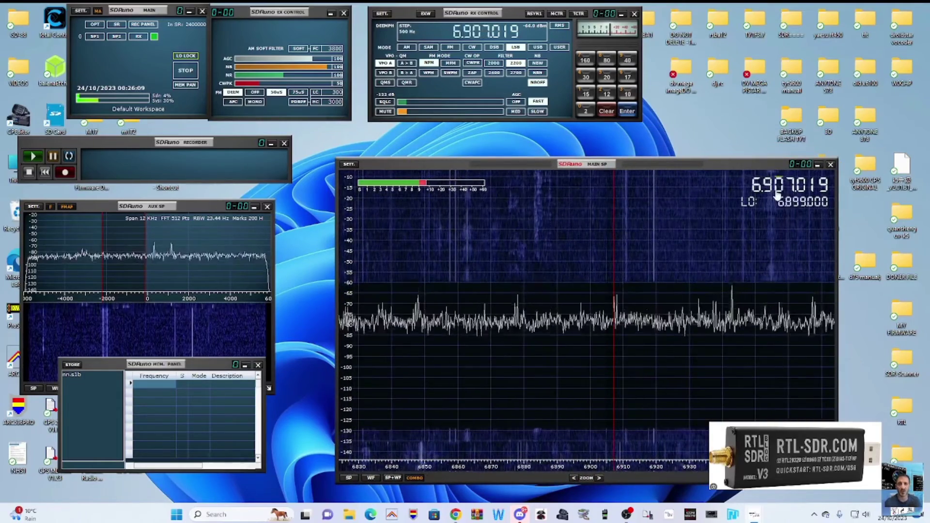
pyautogui.scroll(10, 775, 192)
pyautogui.scroll(5, 773, 194)
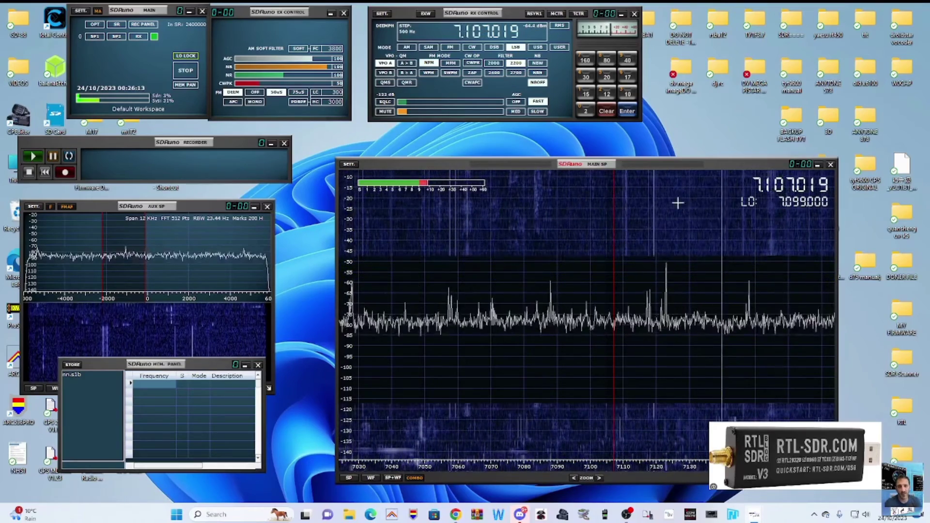
# Turn the volume fully down, then open the ExtIO_RTLSDR input settings and check the available sample rates.
pyautogui.moveTo(402, 116)
pyautogui.mouseDown()
pyautogui.moveTo(463, 119)
pyautogui.moveTo(396, 127)
pyautogui.mouseUp()
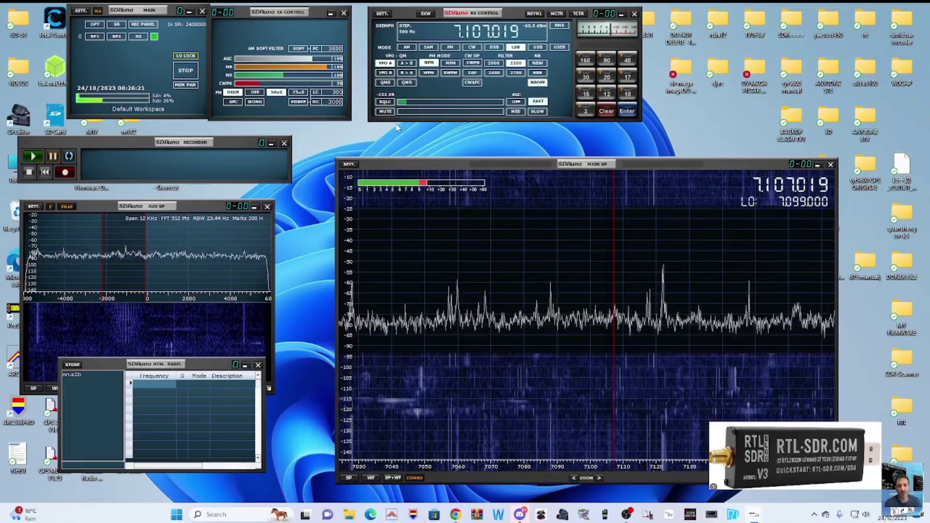
pyautogui.click(154, 13)
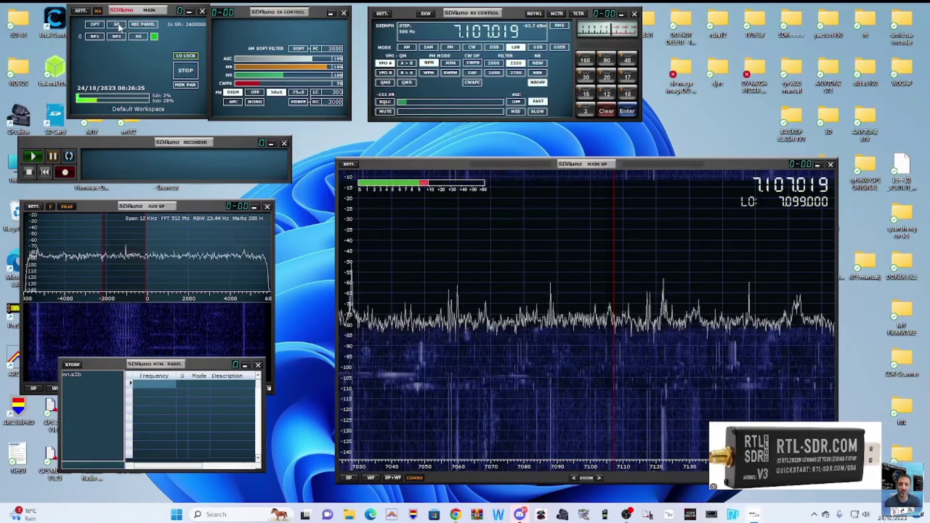
pyautogui.rightClick(93, 30)
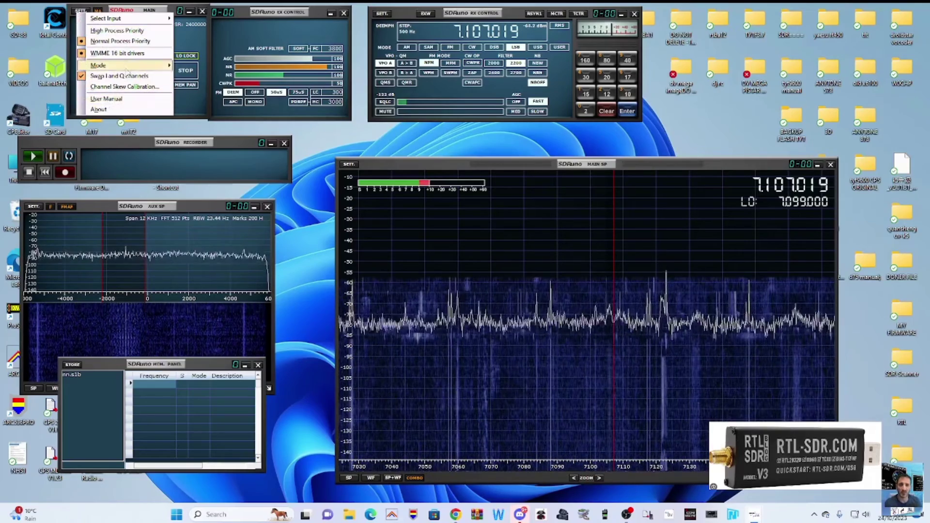
pyautogui.moveTo(123, 22)
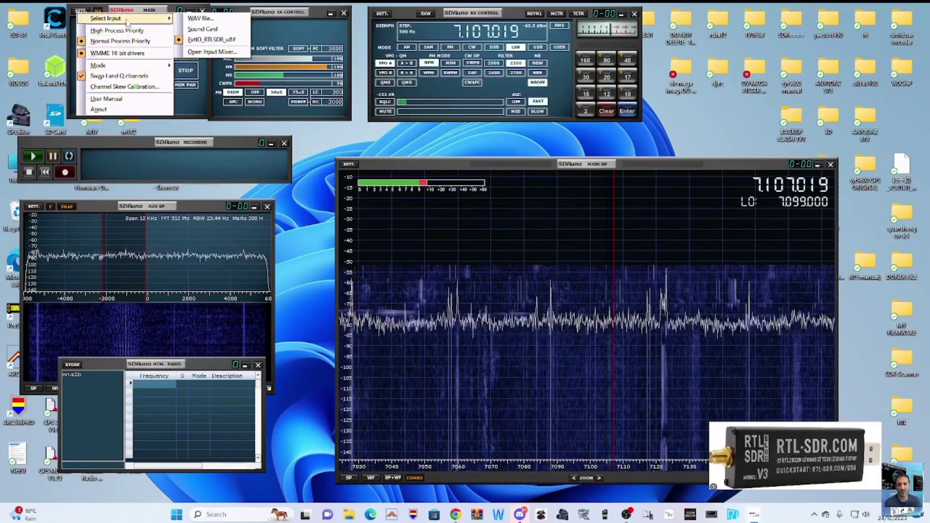
pyautogui.click(214, 40)
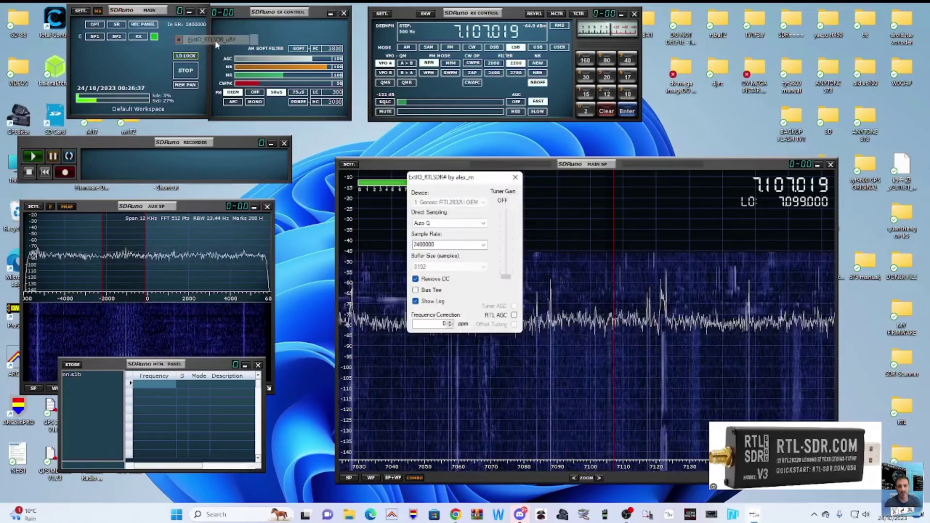
pyautogui.moveTo(449, 177)
pyautogui.mouseDown()
pyautogui.moveTo(501, 181)
pyautogui.moveTo(472, 183)
pyautogui.moveTo(451, 169)
pyautogui.mouseUp()
pyautogui.click(445, 234)
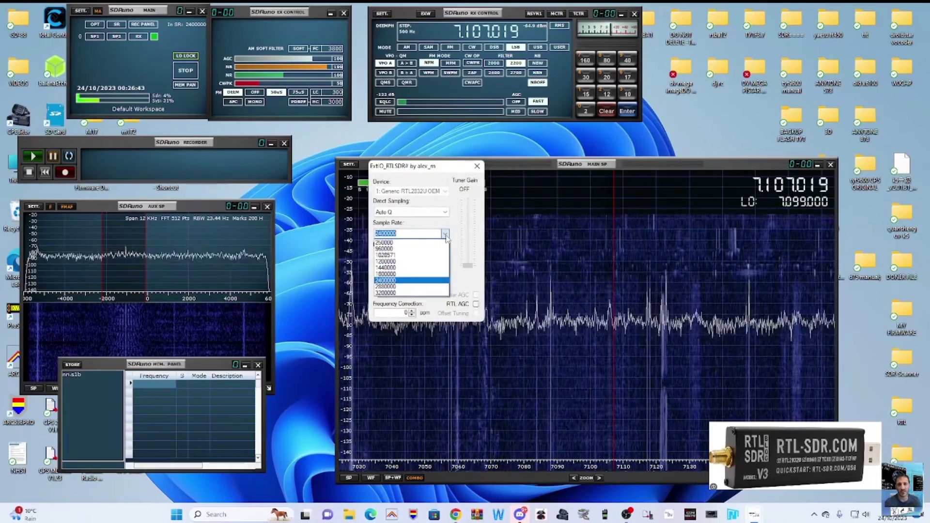
pyautogui.click(445, 234)
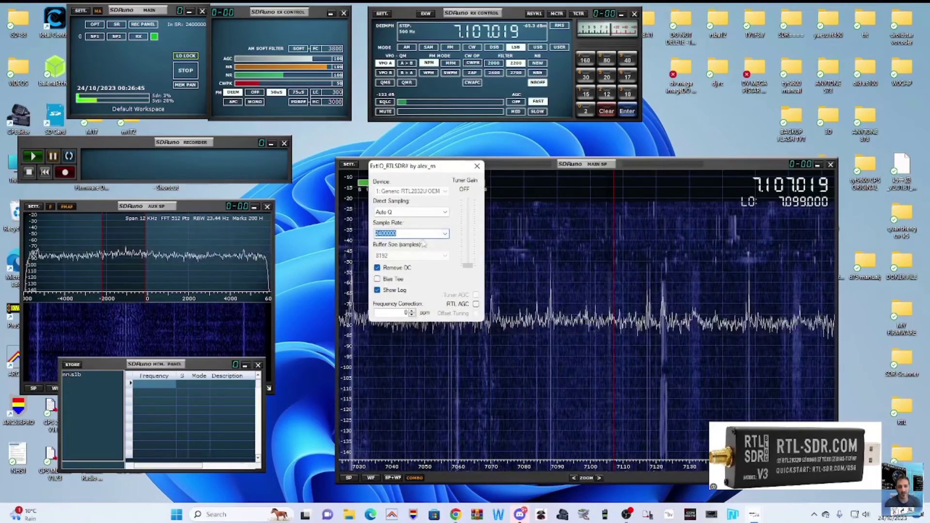
# Set Direct Sampling to Q input, close the ExtIO settings, and stop and restart reception.
pyautogui.click(446, 213)
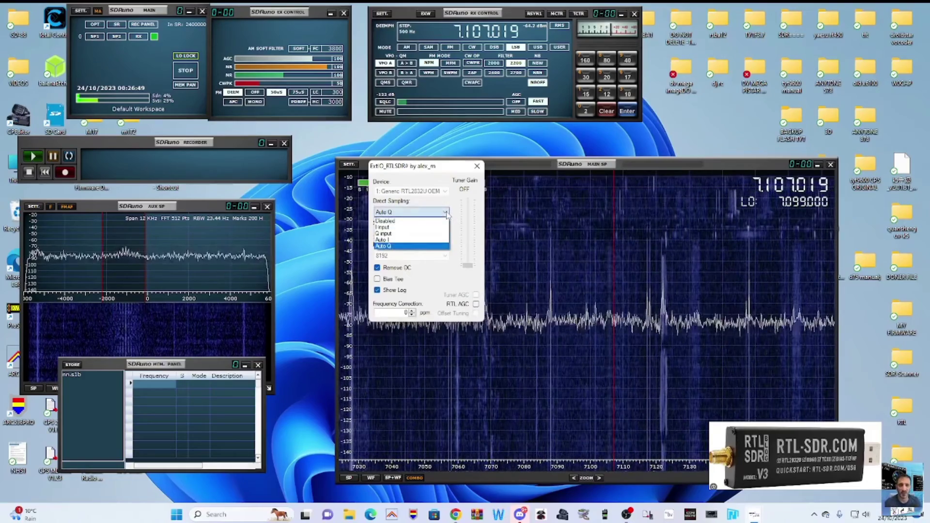
pyautogui.click(407, 235)
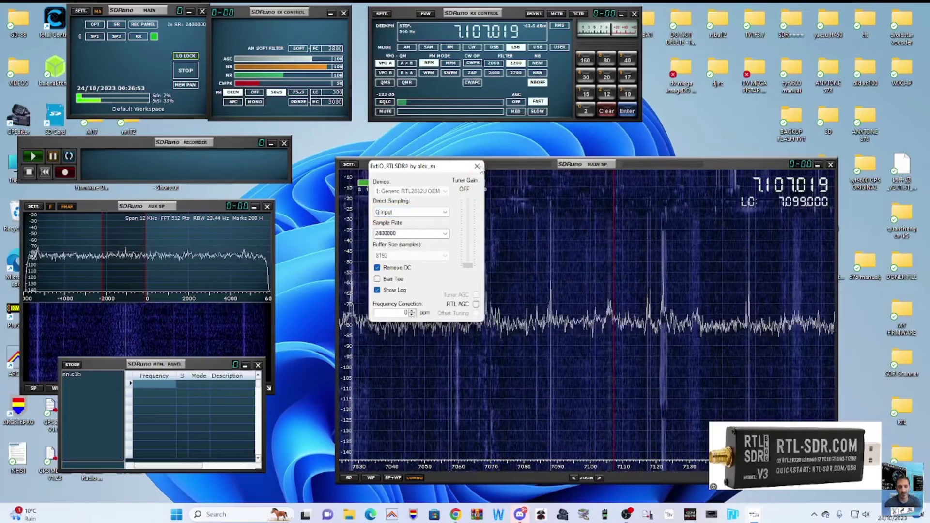
pyautogui.click(477, 166)
pyautogui.click(195, 76)
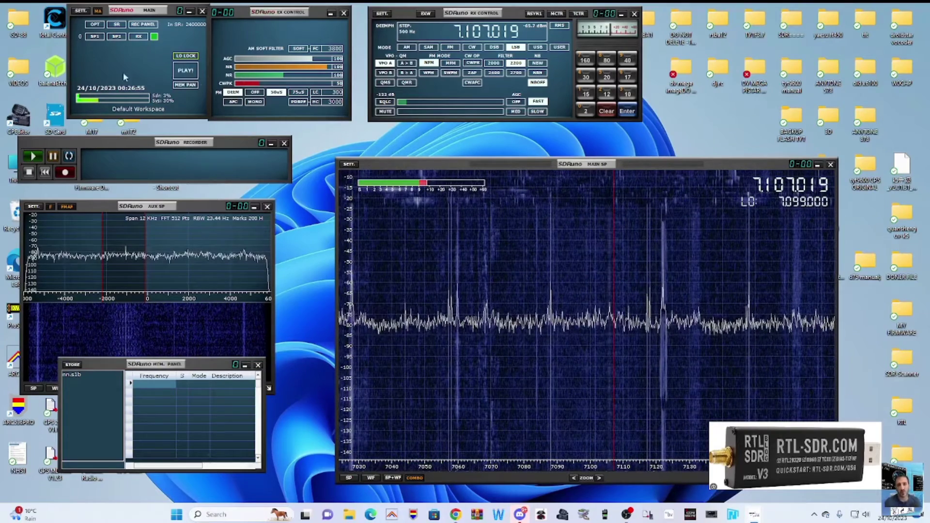
pyautogui.click(194, 73)
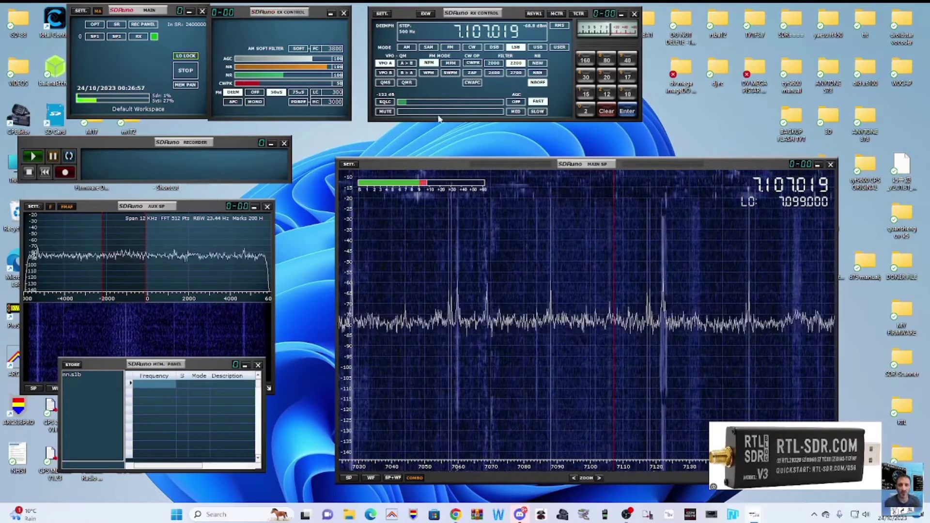
# Raise the volume to a little under half and tune across the 40 m signals to 7.139.000 MHz.
pyautogui.click(412, 111)
pyautogui.moveTo(414, 112); pyautogui.dragTo(442, 112)
pyautogui.scroll(3, 778, 193)
pyautogui.scroll(-5, 778, 193)
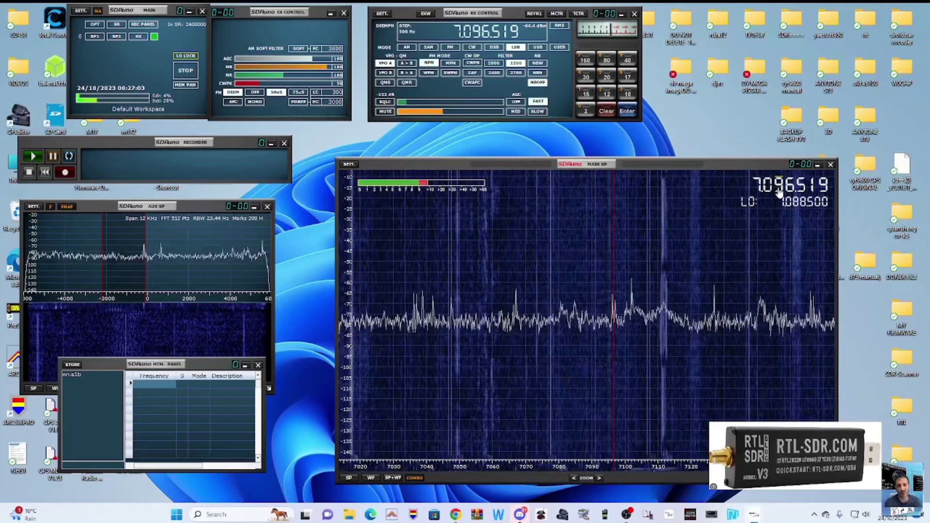
pyautogui.scroll(6, 779, 191)
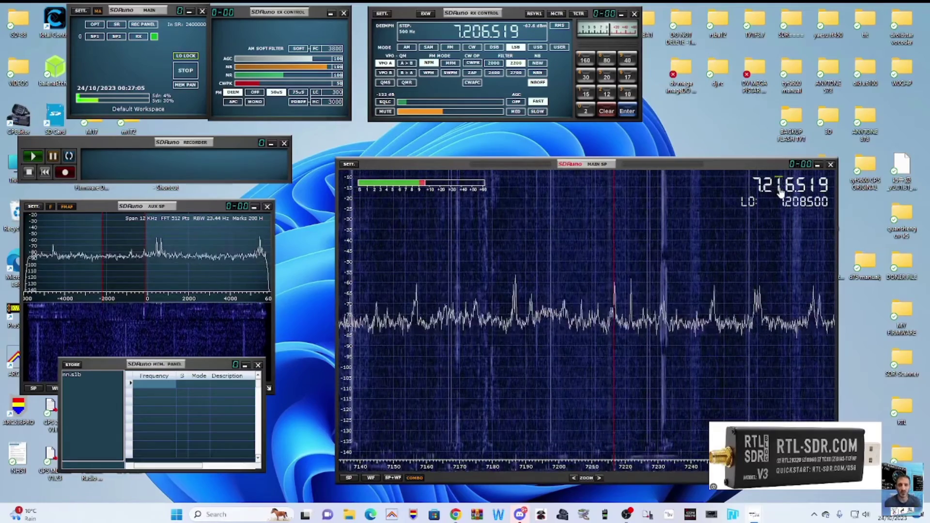
pyautogui.scroll(-1, 780, 191)
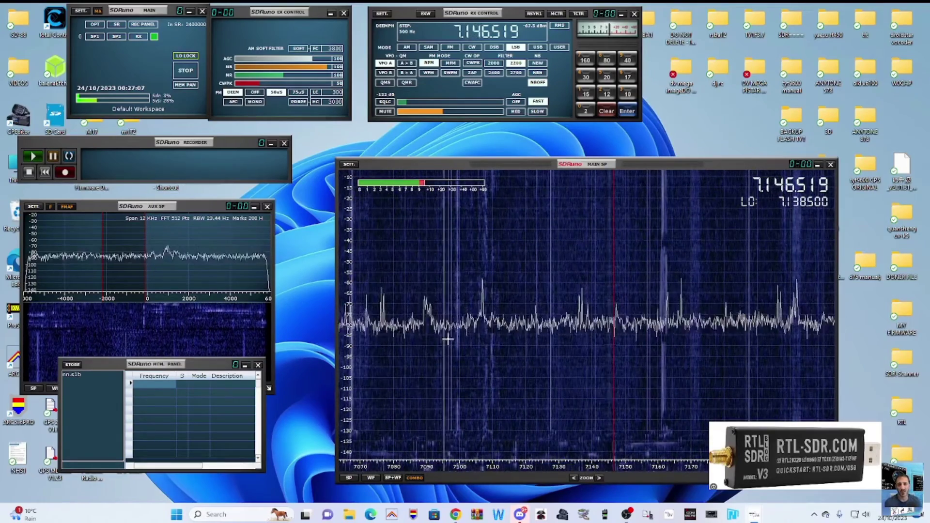
pyautogui.click(483, 332)
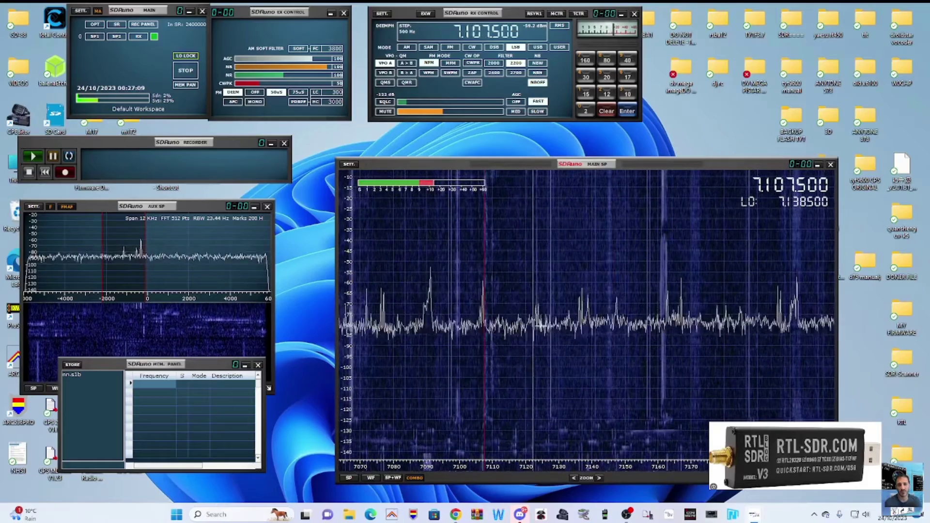
pyautogui.click(588, 325)
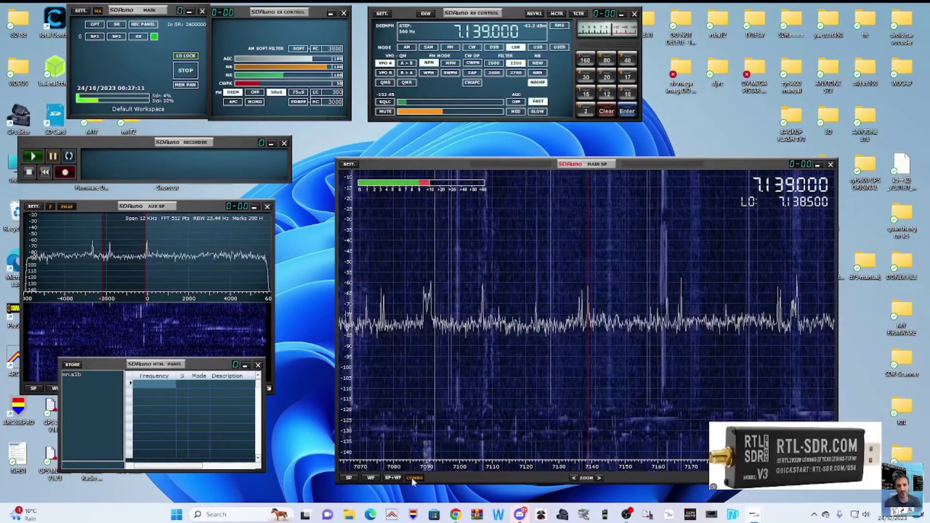
# Switch the Main SP to the split SP+WF view and tune down to 7.113.386 MHz.
pyautogui.click(393, 478)
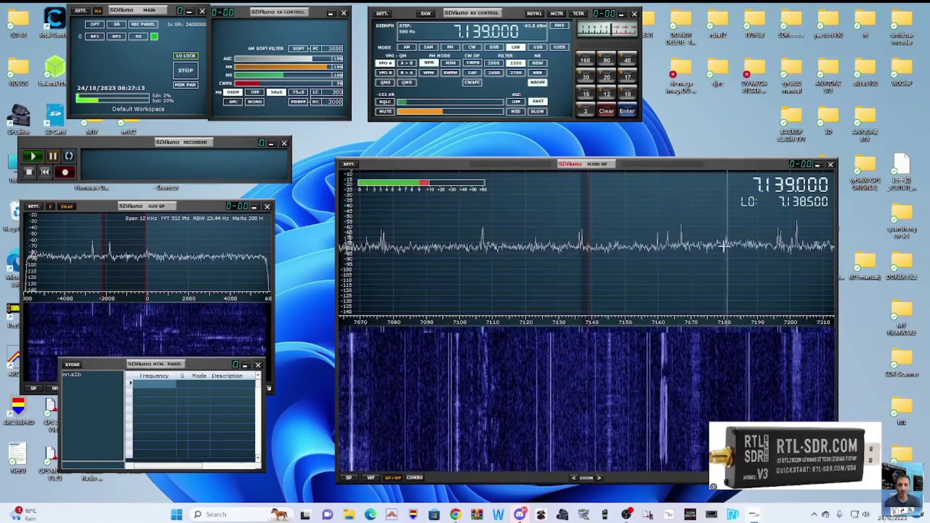
pyautogui.click(681, 254)
pyautogui.moveTo(682, 257); pyautogui.dragTo(504, 281)
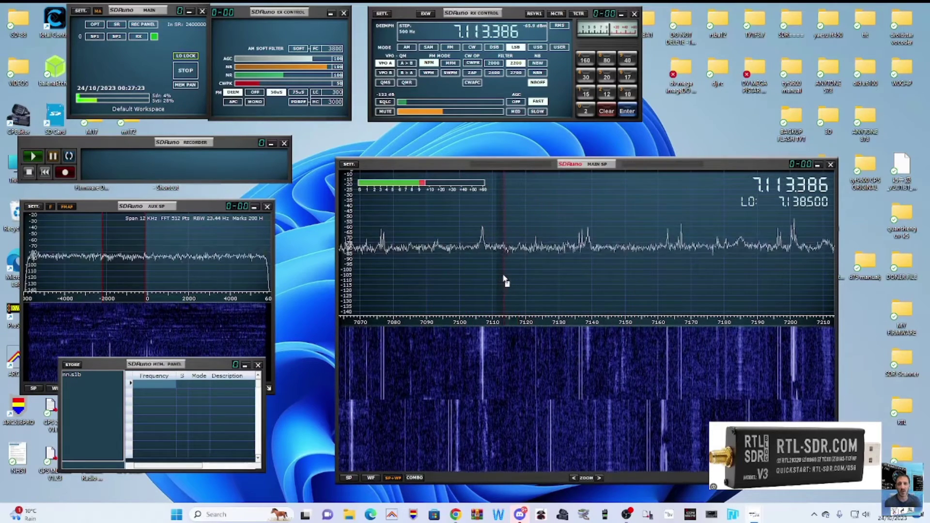
# Turn the volume down to a low level and switch the receiver to the 2 m band.
pyautogui.click(476, 107)
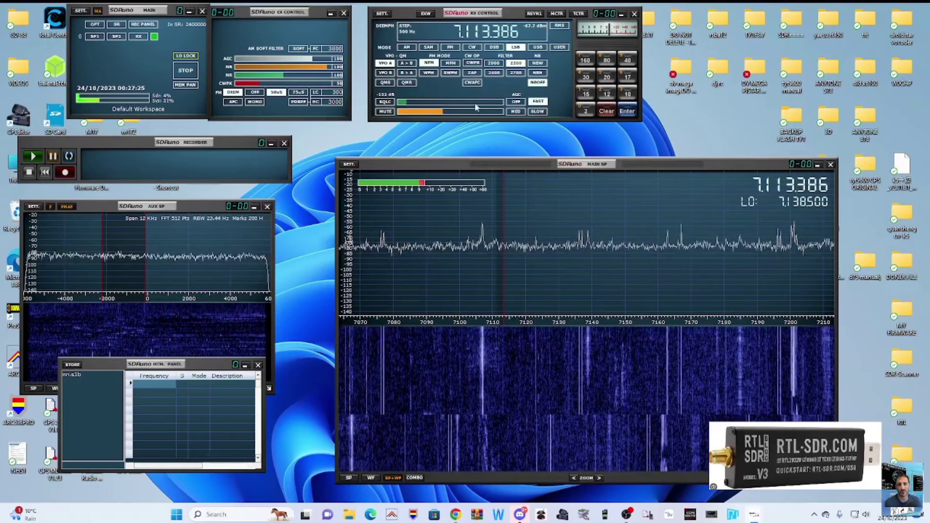
pyautogui.moveTo(445, 113); pyautogui.dragTo(409, 111)
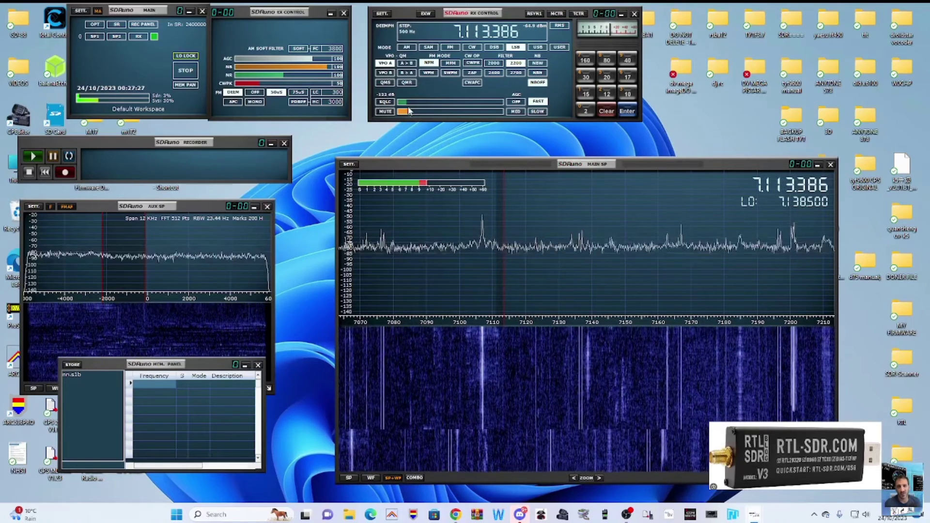
pyautogui.click(584, 112)
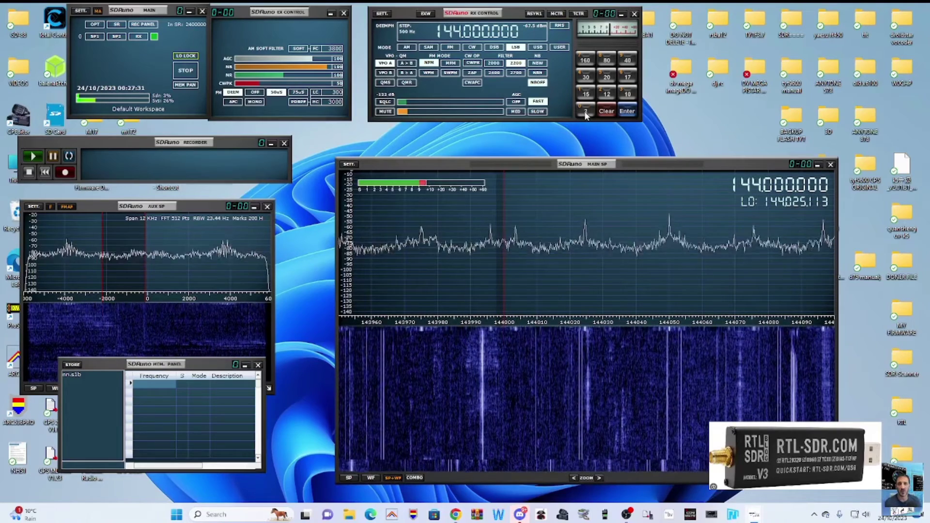
# Tune to 145.600.000 MHz and set the receive mode to FM.
pyautogui.scroll(-1, 760, 186)
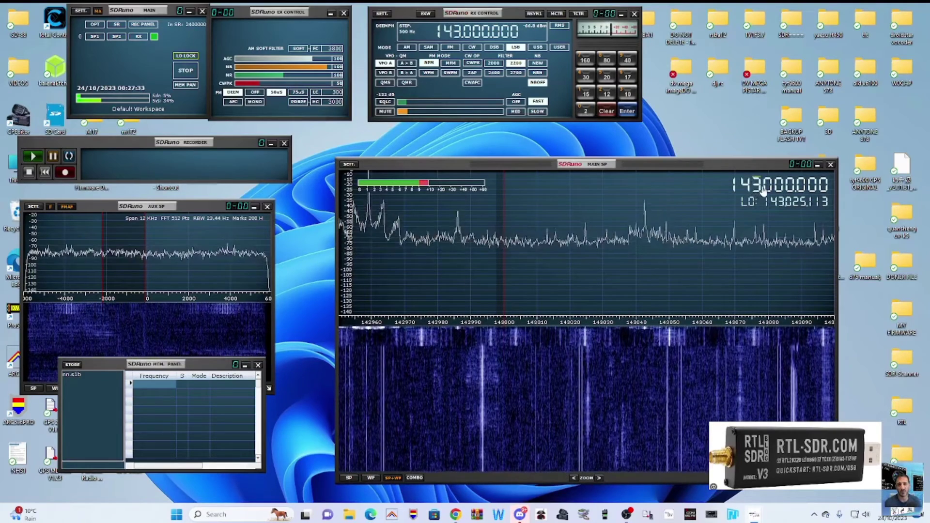
pyautogui.scroll(2, 763, 190)
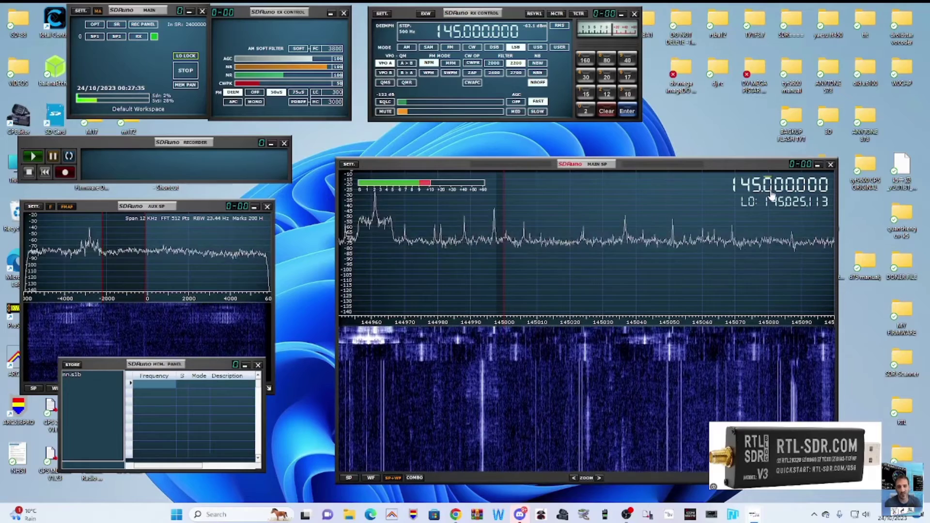
pyautogui.scroll(-2, 771, 193)
pyautogui.scroll(6, 771, 194)
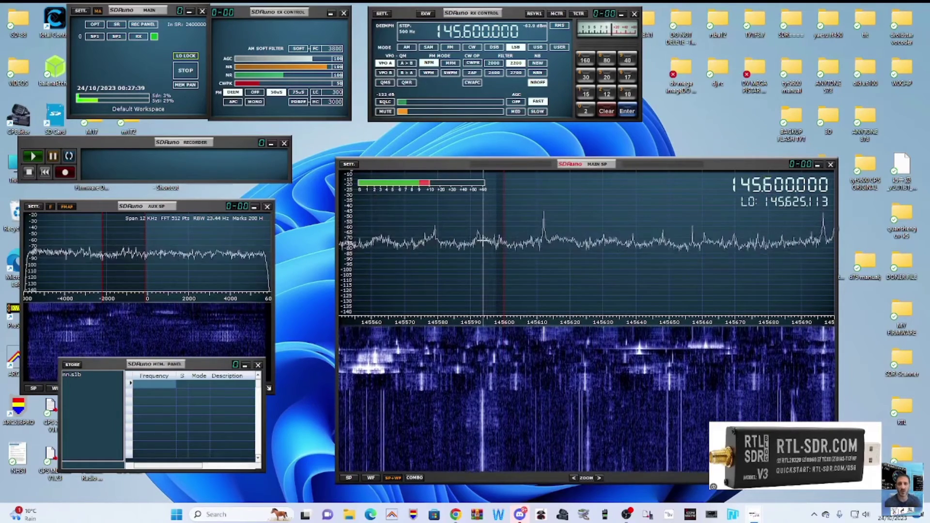
pyautogui.click(450, 47)
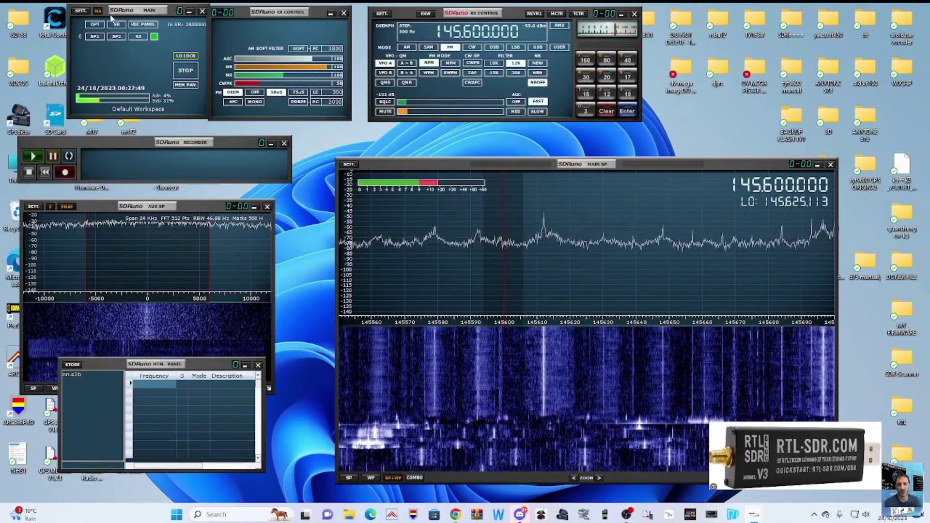
# Reopen the ExtIO_RTLSDR input settings, check the Direct Sampling options, and close them.
pyautogui.rightClick(96, 25)
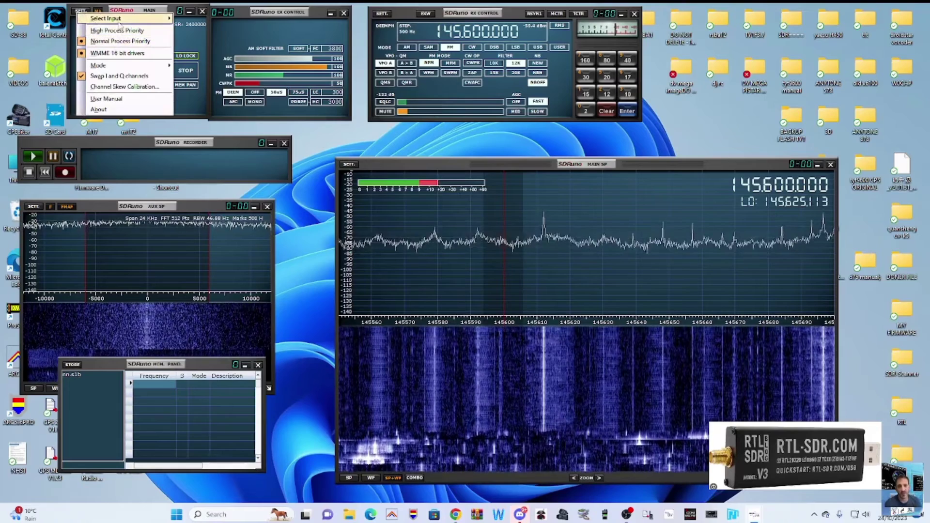
pyautogui.moveTo(120, 22)
pyautogui.click(216, 39)
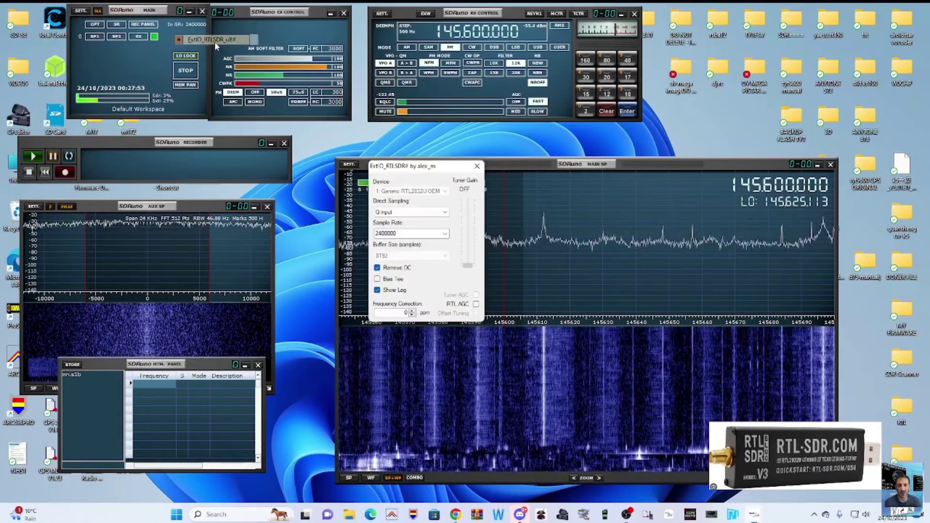
pyautogui.click(446, 213)
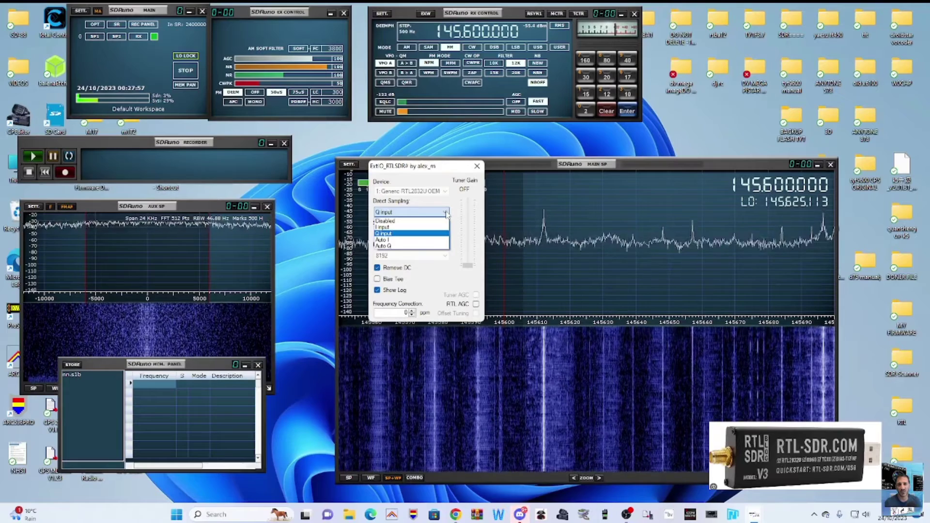
pyautogui.click(512, 165)
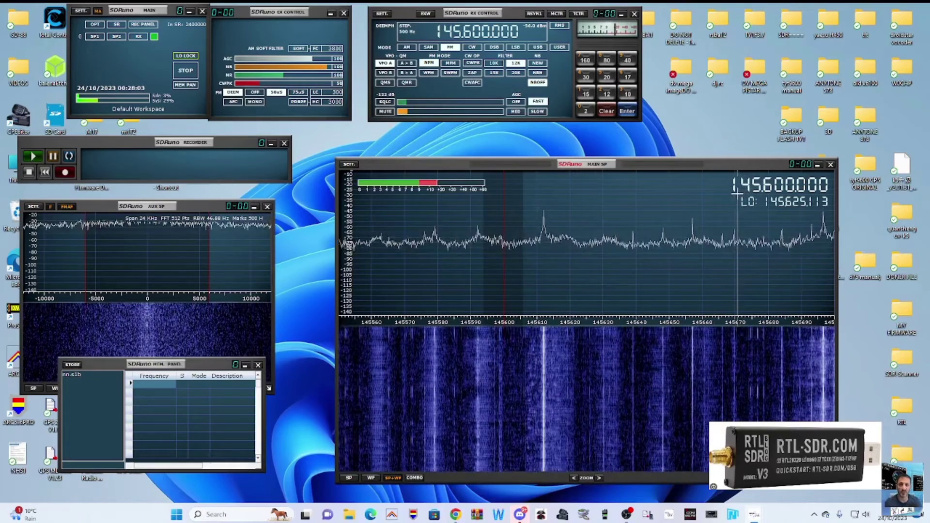
# Tune up from the 2 m band to 434.598.500 MHz in the 70 cm band.
pyautogui.scroll(-2, 737, 196)
pyautogui.scroll(2, 733, 186)
pyautogui.scroll(1, 733, 189)
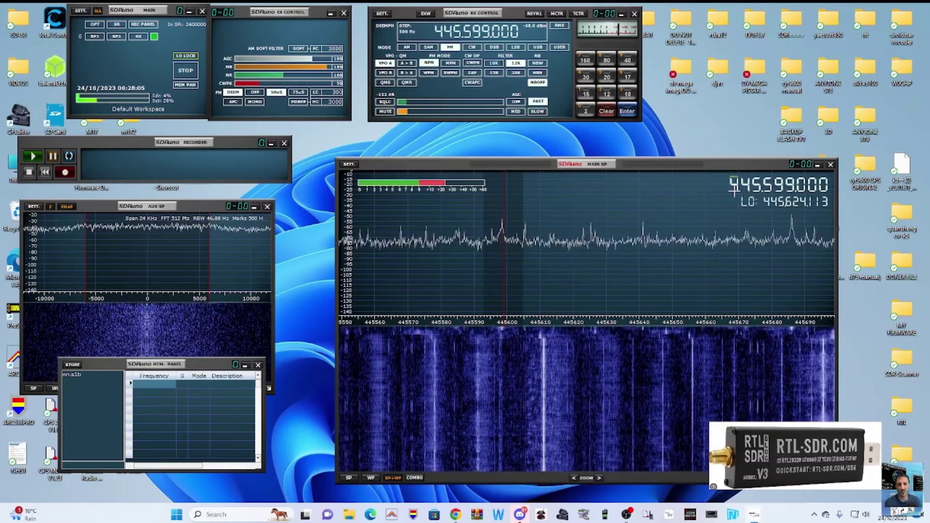
pyautogui.scroll(-1, 745, 190)
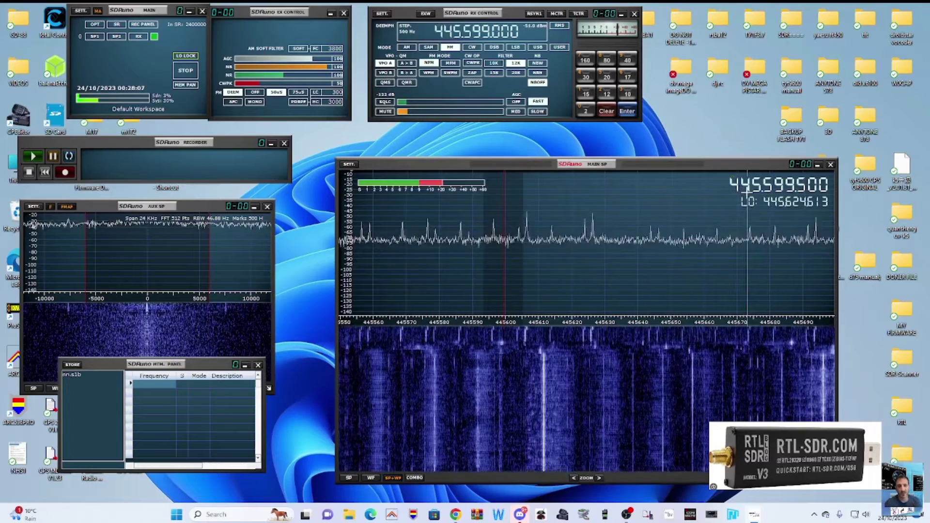
pyautogui.scroll(-1, 745, 195)
pyautogui.scroll(1, 756, 196)
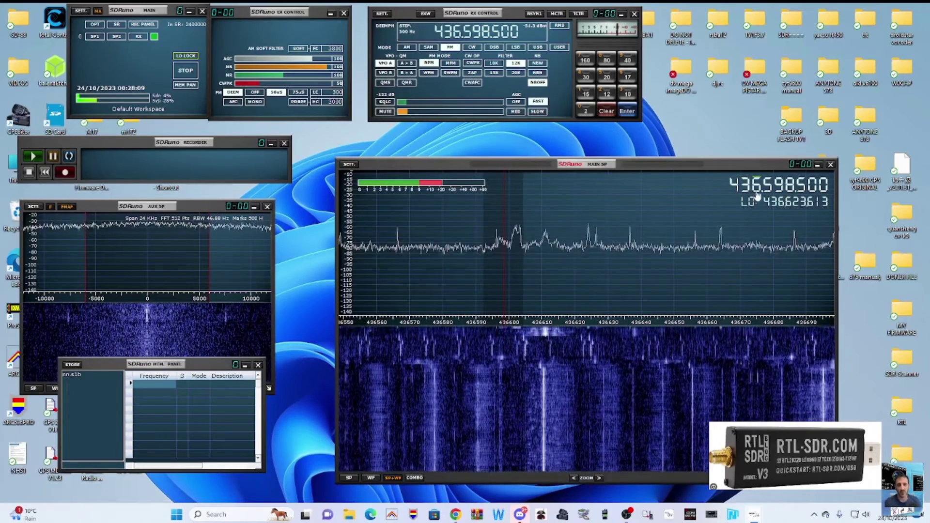
pyautogui.scroll(-2, 758, 196)
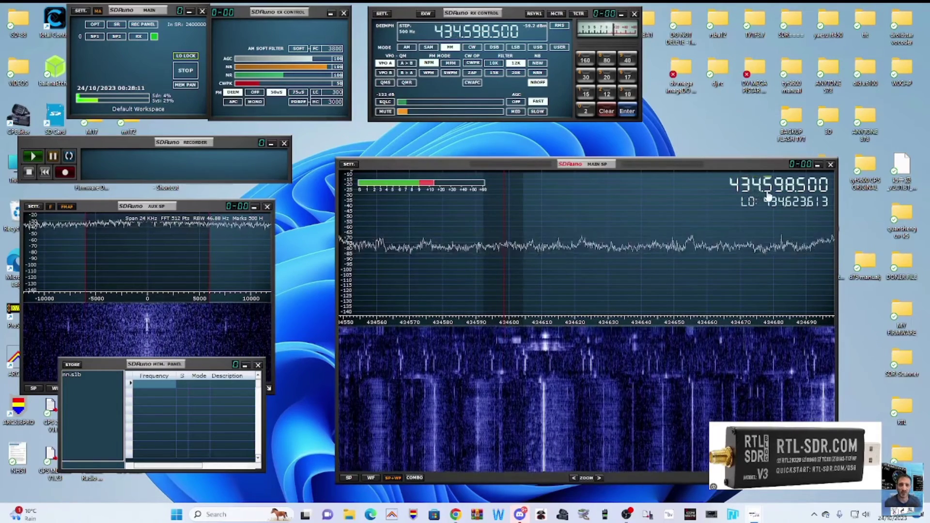
# Tune down to 434.550.000 MHz and shift the tuning in the Main SP spectrum to 434.550.287 MHz.
pyautogui.scroll(-1, 775, 196)
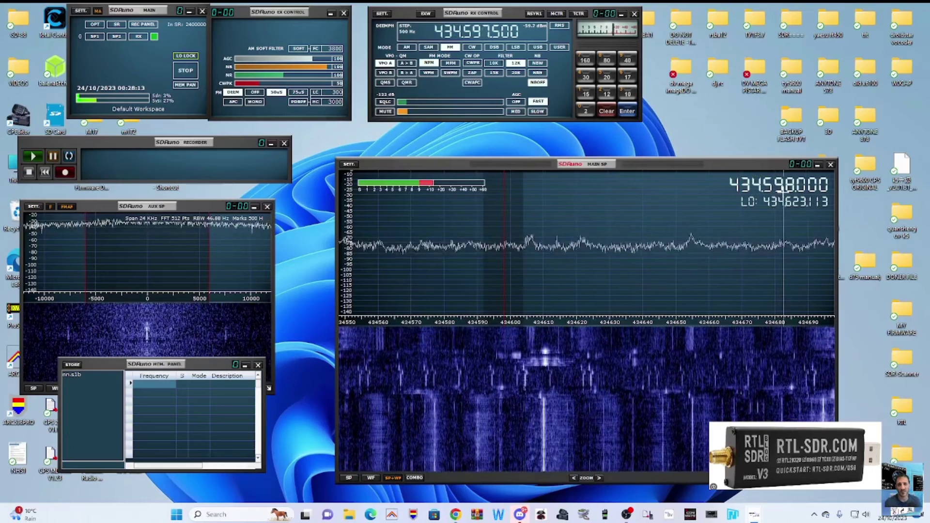
pyautogui.scroll(3, 782, 197)
pyautogui.scroll(1, 783, 194)
pyautogui.scroll(-2, 781, 192)
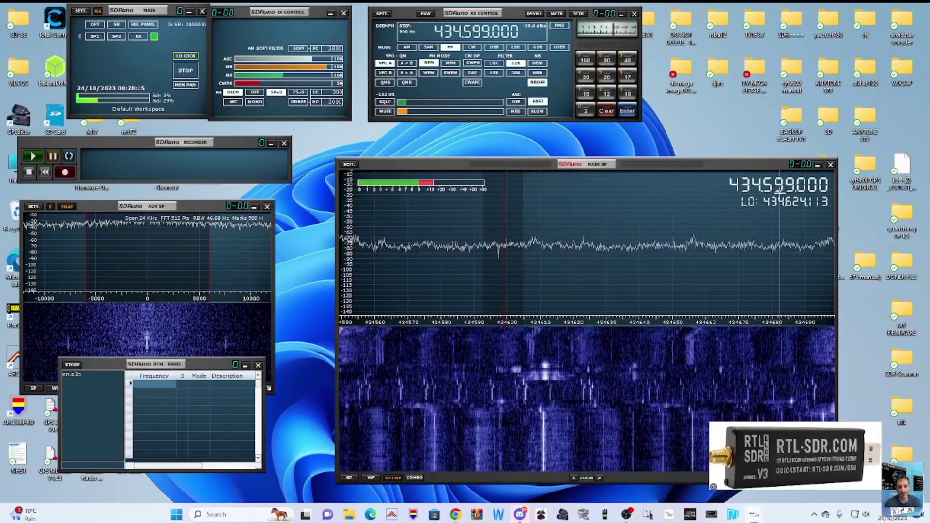
pyautogui.scroll(-8, 780, 192)
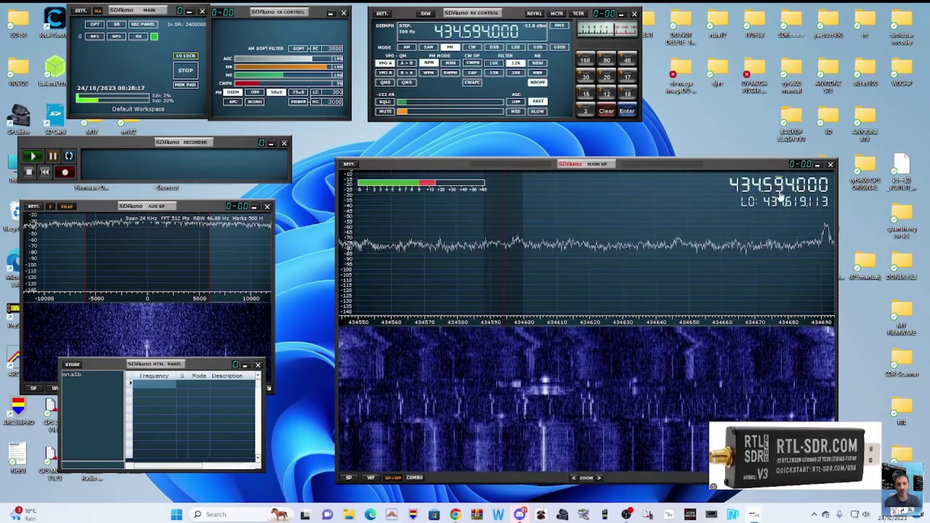
pyautogui.scroll(-3, 780, 195)
pyautogui.scroll(-3, 781, 195)
pyautogui.scroll(2, 784, 194)
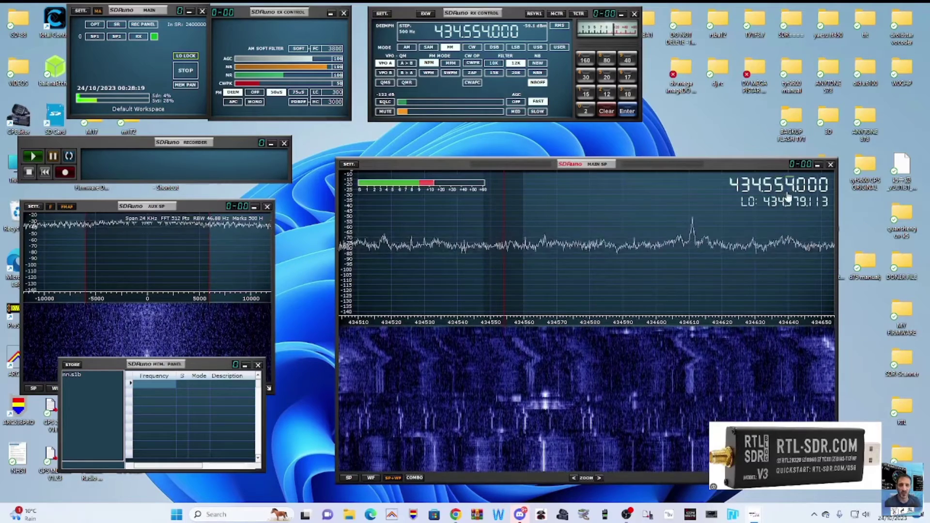
pyautogui.scroll(-1, 789, 196)
pyautogui.scroll(2, 790, 196)
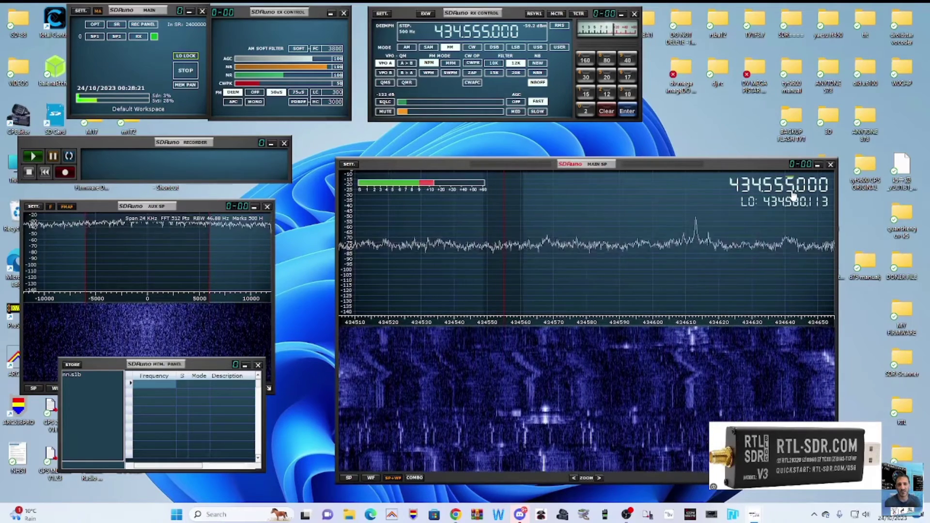
pyautogui.scroll(-2, 793, 195)
pyautogui.scroll(-3, 794, 195)
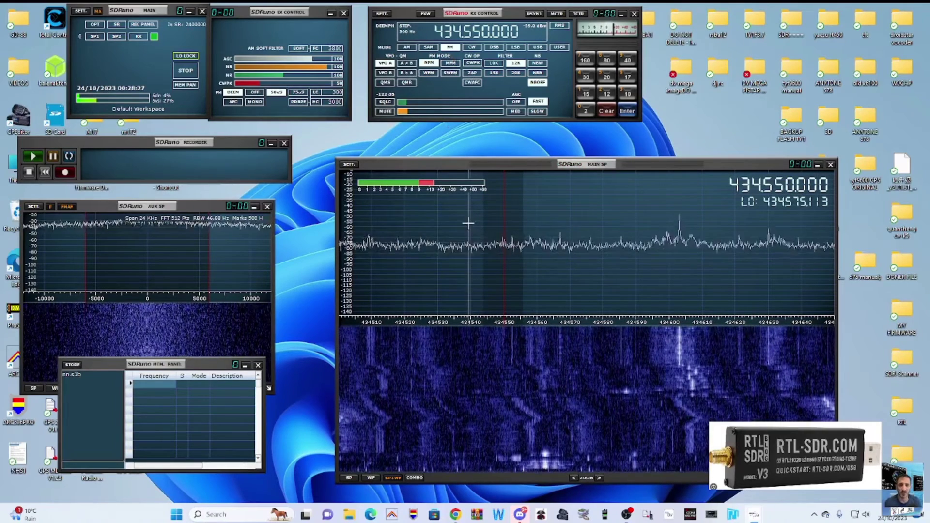
pyautogui.moveTo(466, 218); pyautogui.dragTo(500, 217)
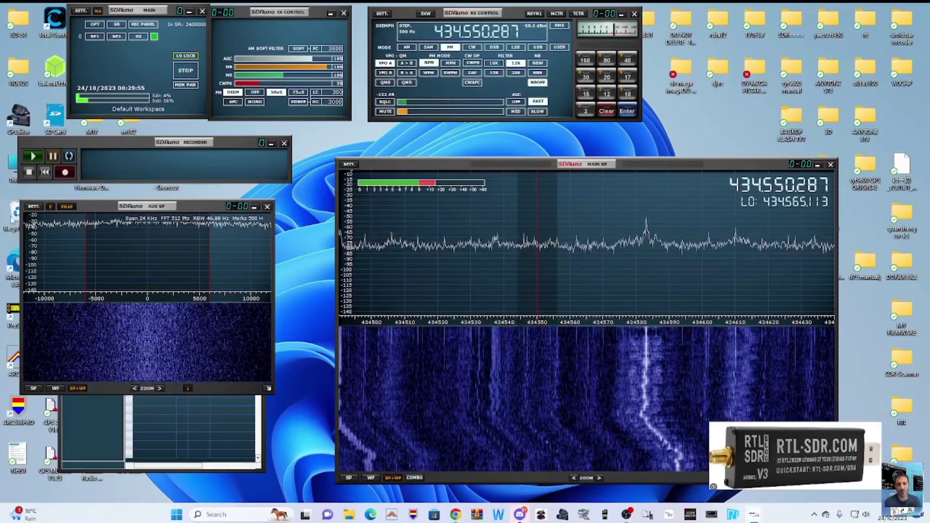
# Rearrange the Aux SP, memory panel, recorder and Main windows so that they overlap less.
pyautogui.click(208, 210)
pyautogui.moveTo(191, 205); pyautogui.dragTo(199, 188)
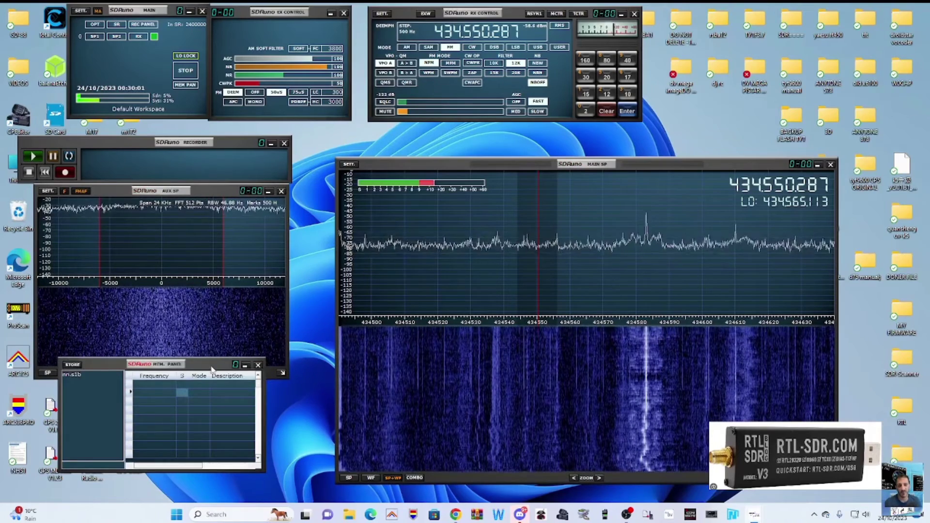
pyautogui.click(218, 380)
pyautogui.moveTo(218, 378); pyautogui.dragTo(228, 332)
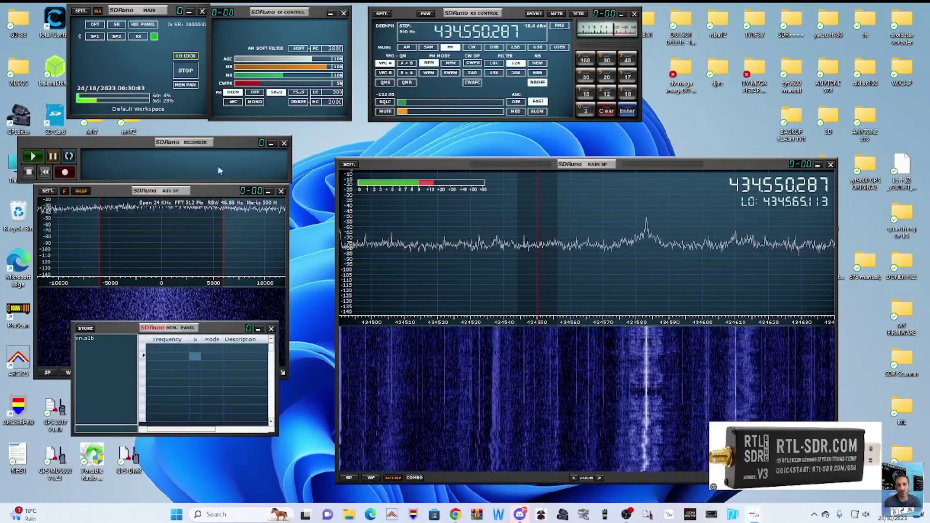
pyautogui.moveTo(224, 142)
pyautogui.mouseDown()
pyautogui.moveTo(217, 142)
pyautogui.moveTo(243, 139)
pyautogui.mouseUp()
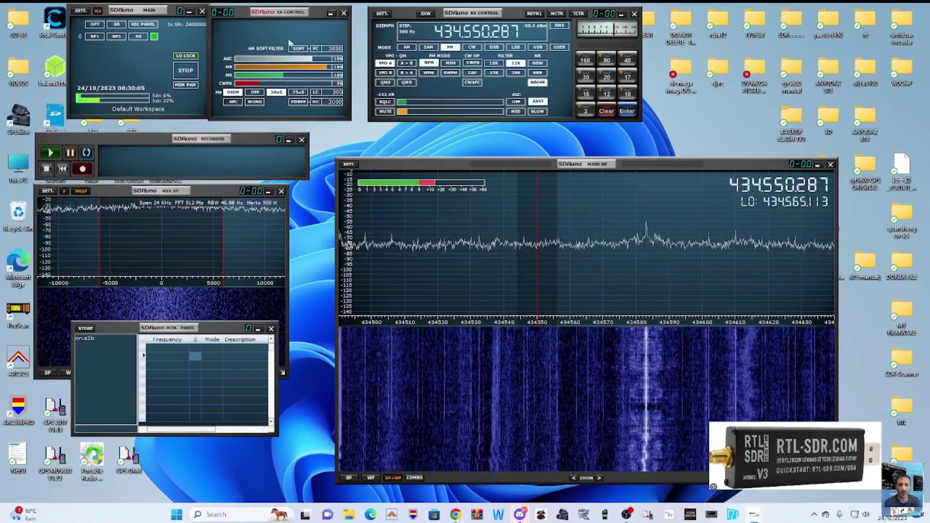
pyautogui.moveTo(166, 11); pyautogui.dragTo(150, 17)
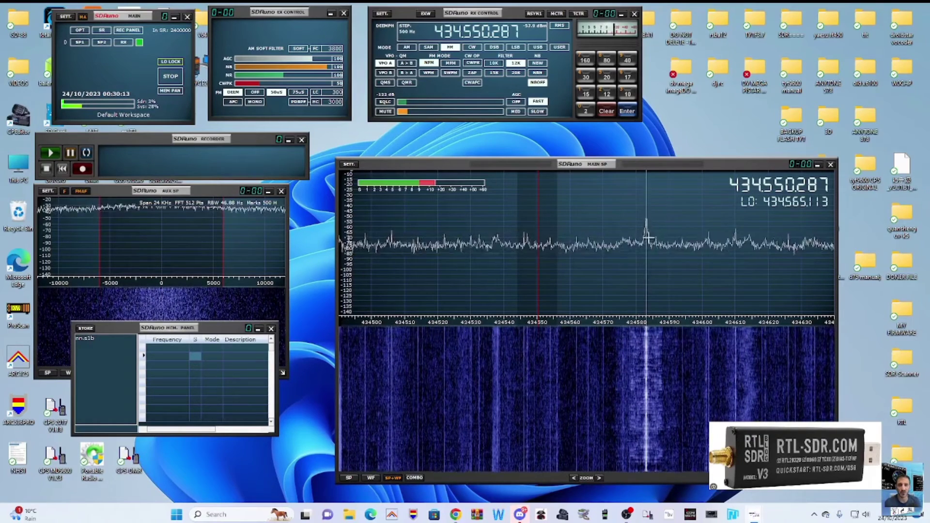
# Raise the frequency in small steps and jump to 434.603.500 MHz in the Main SP spectrum.
pyautogui.scroll(-1, 797, 197)
pyautogui.scroll(4, 799, 197)
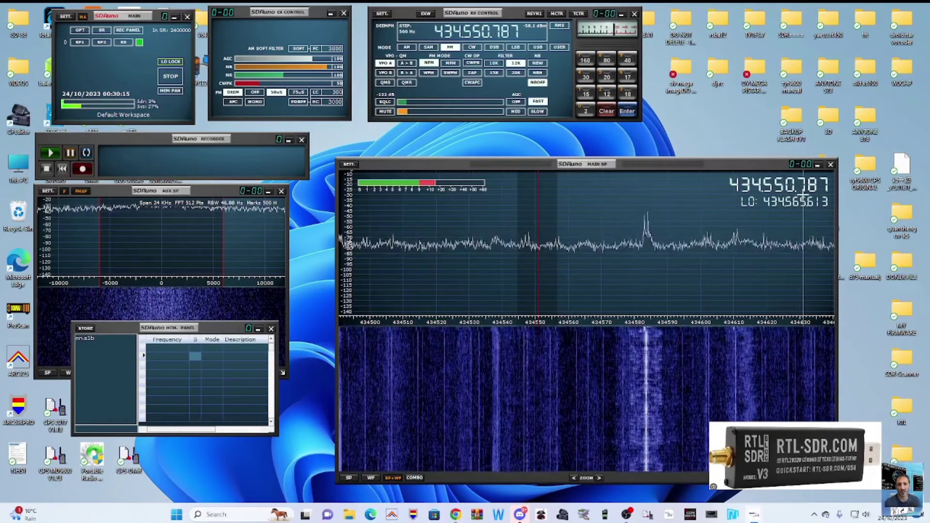
pyautogui.scroll(-4, 802, 197)
pyautogui.scroll(12, 669, 242)
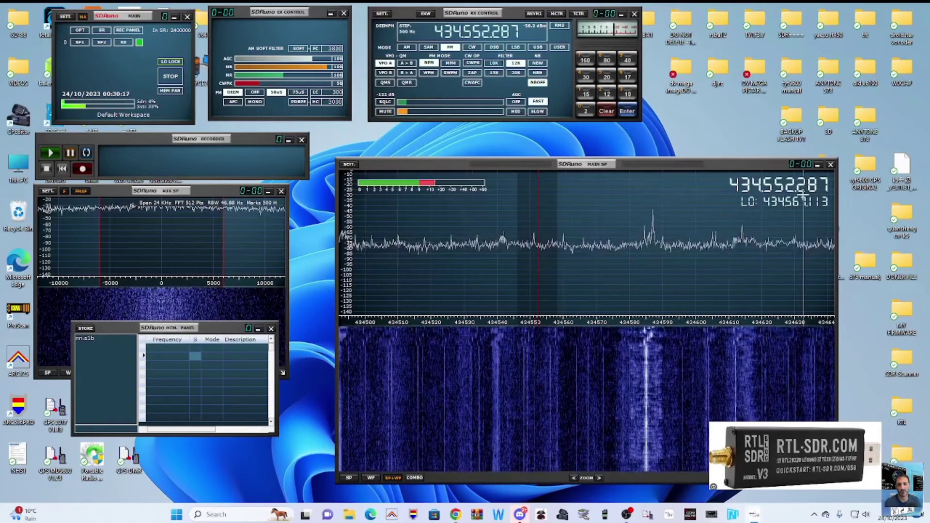
pyautogui.click(696, 225)
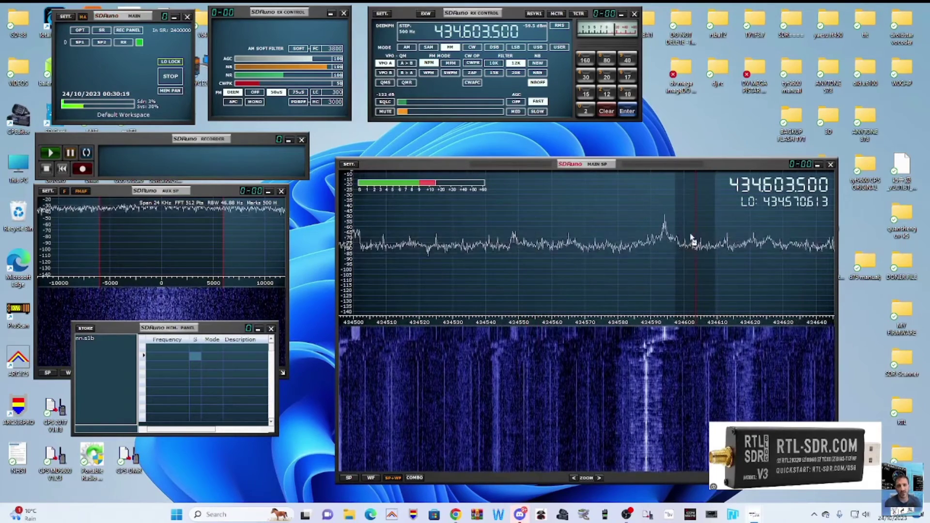
# Move the tuning onto the nearby signal peak at 434.594.171 MHz.
pyautogui.click(717, 207)
pyautogui.click(680, 203)
pyautogui.moveTo(681, 202); pyautogui.dragTo(670, 220)
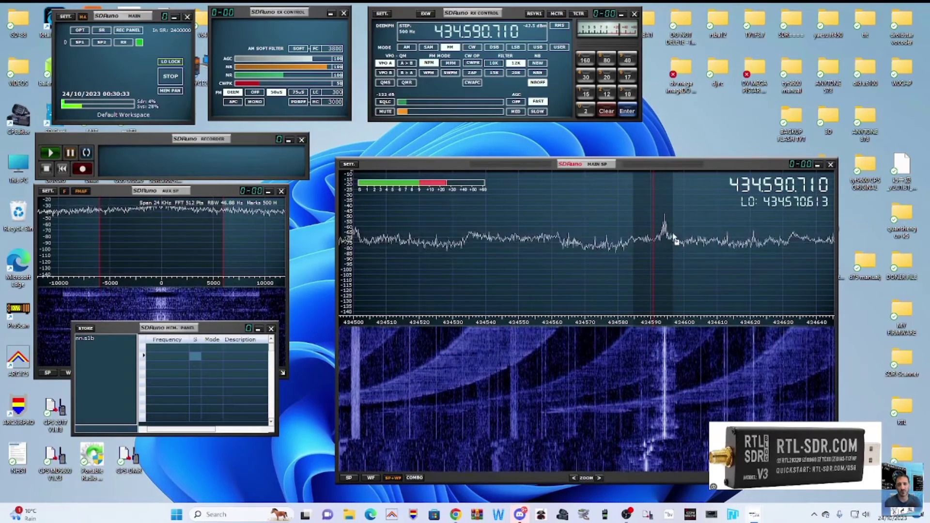
pyautogui.click(686, 221)
pyautogui.click(666, 223)
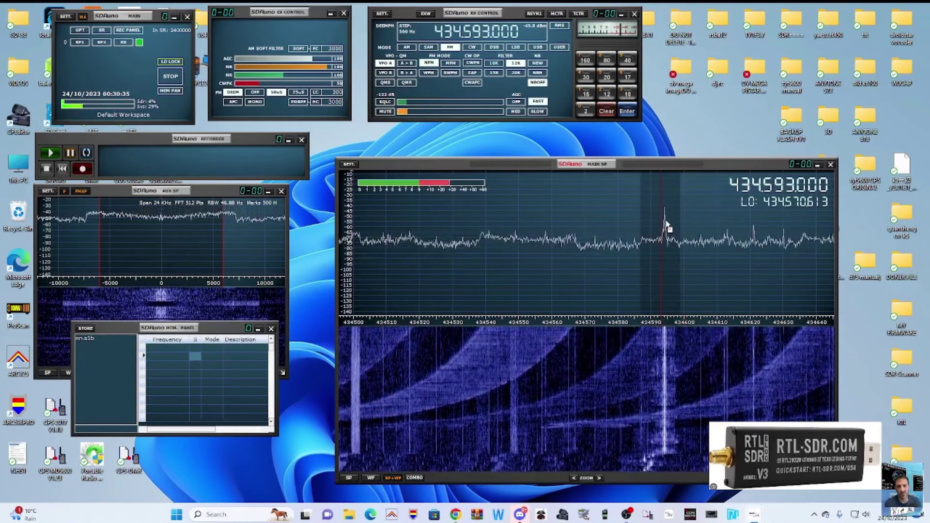
pyautogui.moveTo(666, 225)
pyautogui.mouseDown()
pyautogui.moveTo(710, 223)
pyautogui.moveTo(596, 222)
pyautogui.moveTo(739, 222)
pyautogui.moveTo(665, 223)
pyautogui.moveTo(674, 222)
pyautogui.mouseUp()
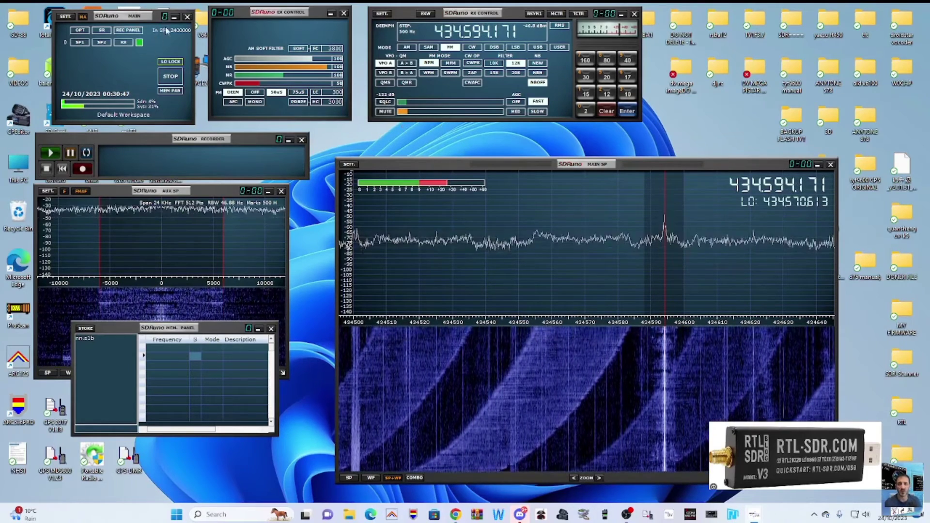
# Reopen the ExtIO_RTLSDR input settings and set the tuner gain to 19.7 dB with Direct Sampling on Auto Q.
pyautogui.click(106, 16)
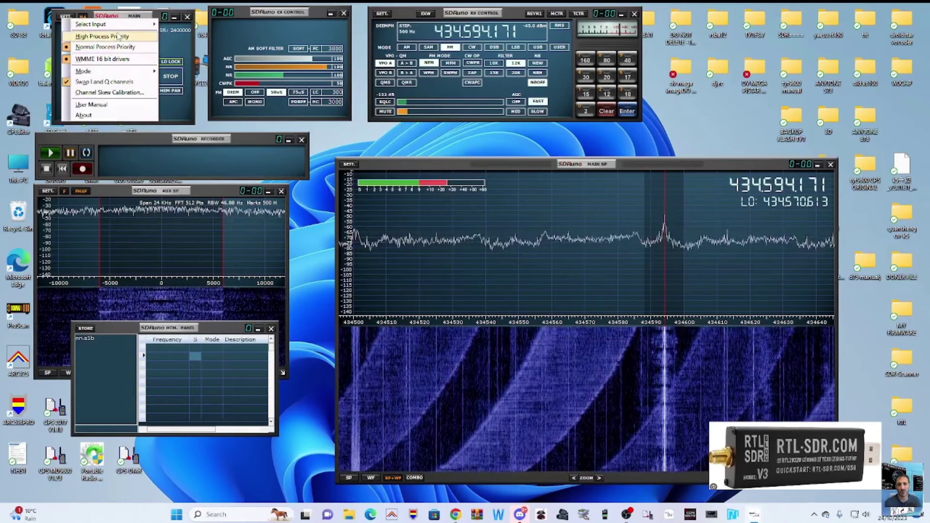
pyautogui.moveTo(119, 29)
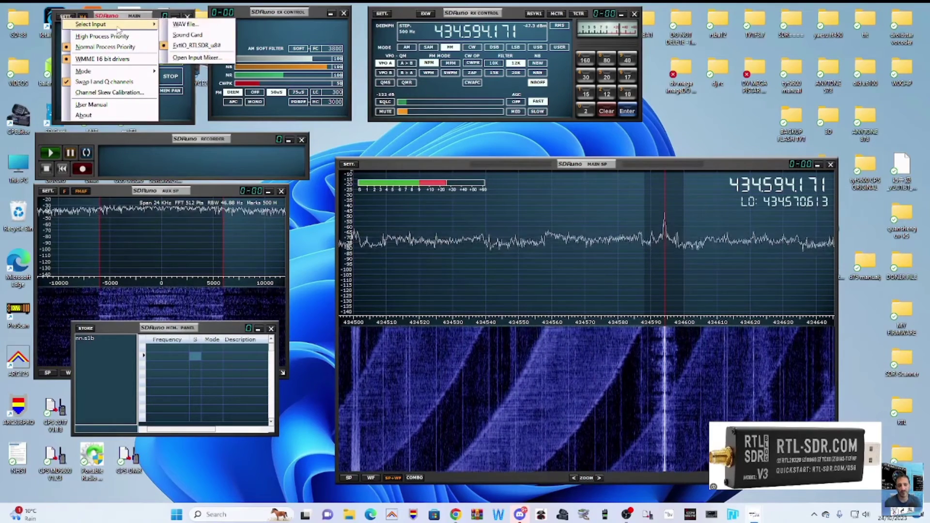
pyautogui.click(199, 41)
pyautogui.click(233, 66)
pyautogui.click(446, 214)
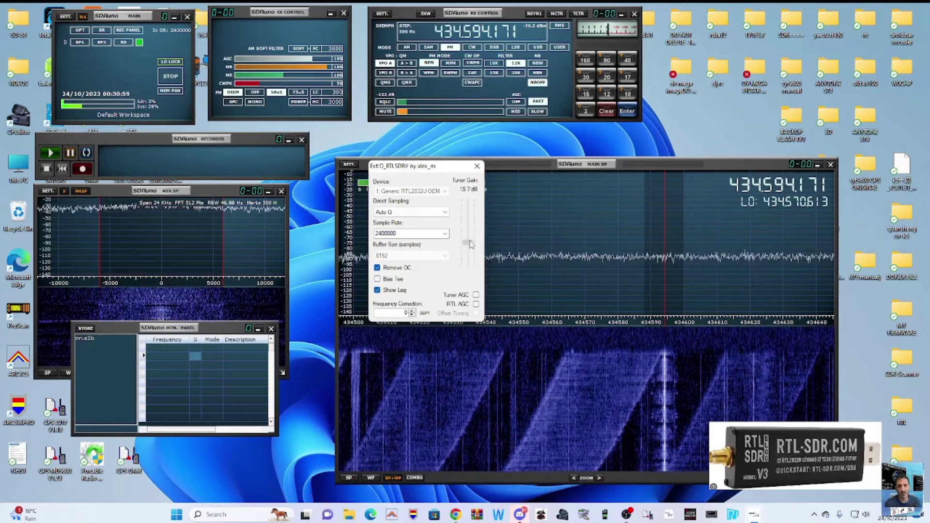
# Stop and restart the receiver and close the ExtIO input settings.
pyautogui.click(174, 77)
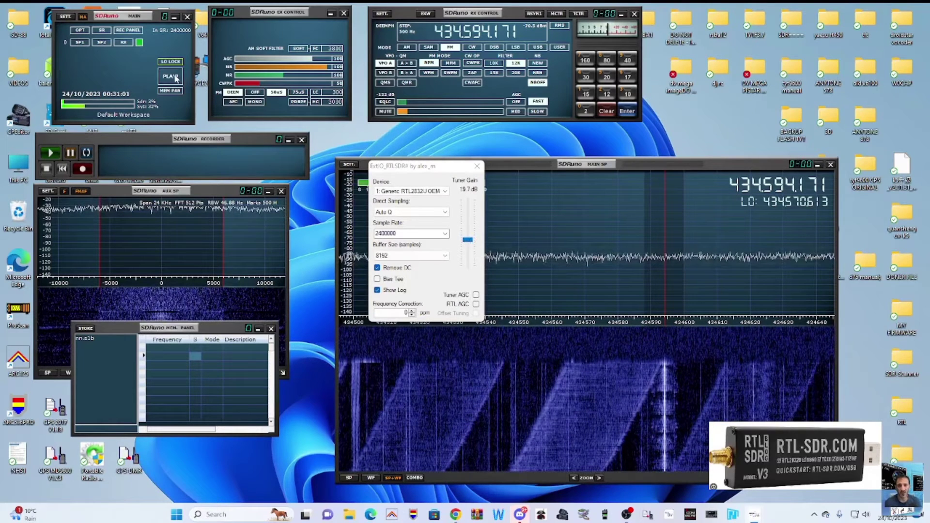
pyautogui.click(174, 78)
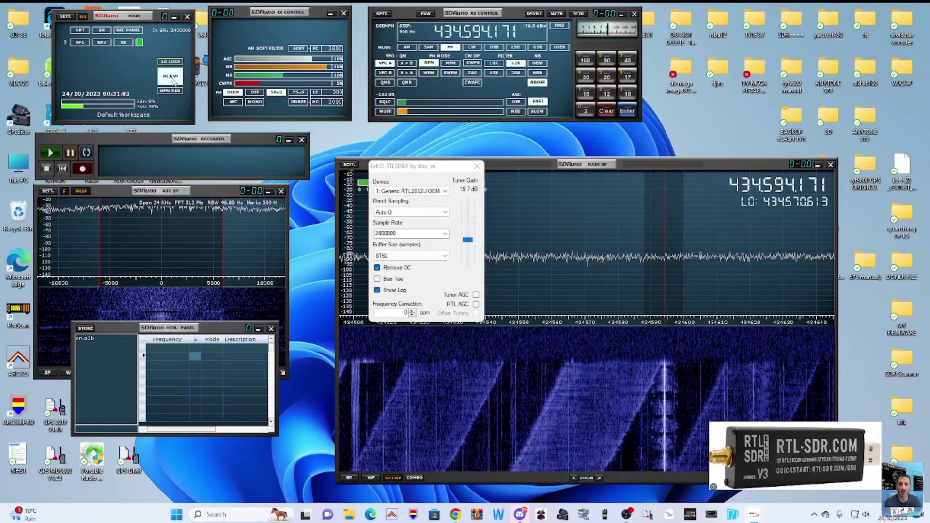
pyautogui.click(477, 167)
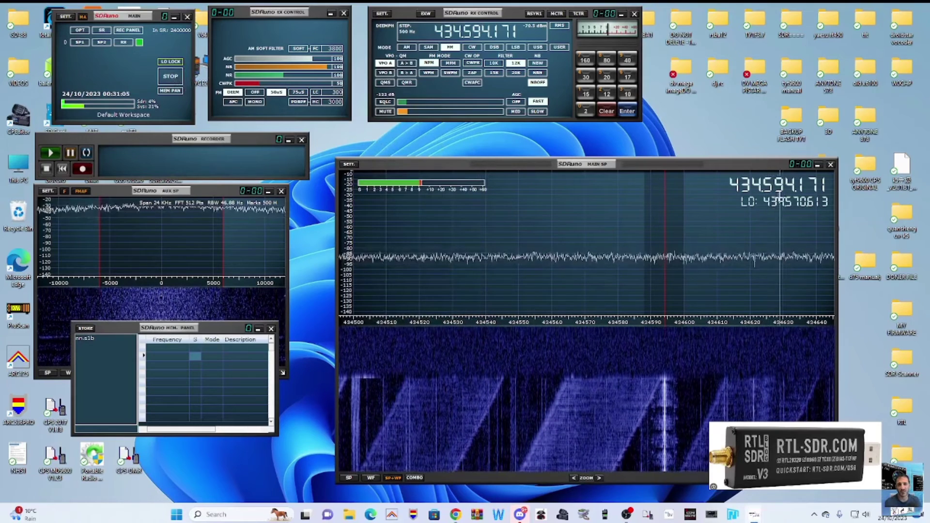
# Tune digit by digit to exactly 434.550.000 MHz.
pyautogui.scroll(-1, 773, 199)
pyautogui.scroll(1, 775, 196)
pyautogui.scroll(2, 784, 189)
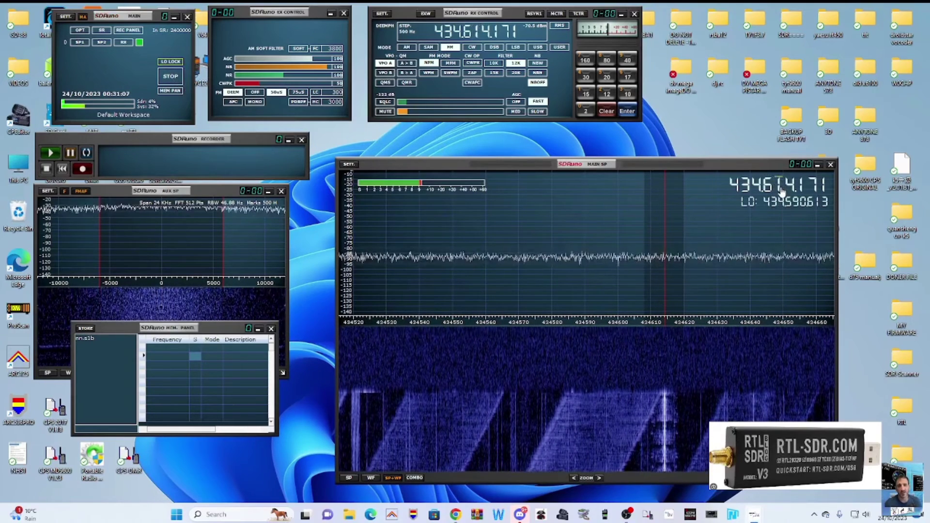
pyautogui.scroll(-5, 780, 191)
pyautogui.scroll(-2, 788, 192)
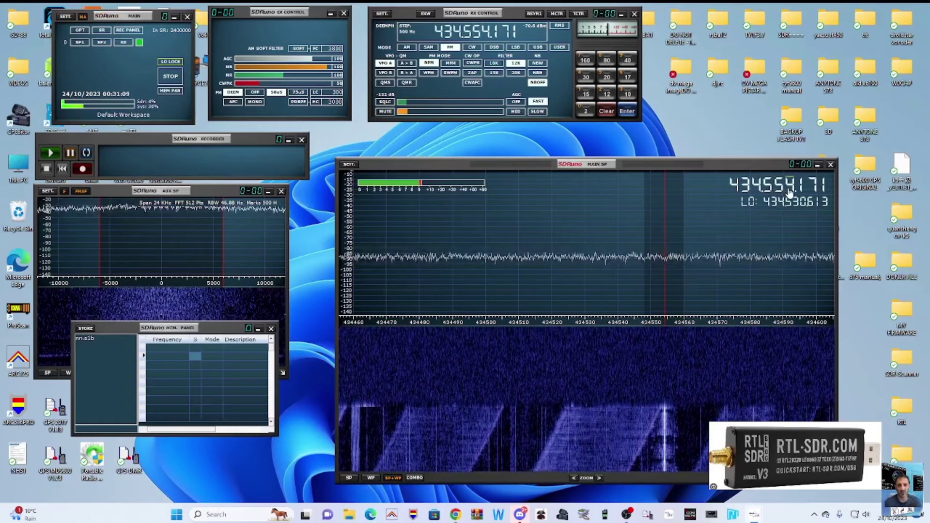
pyautogui.scroll(-1, 801, 193)
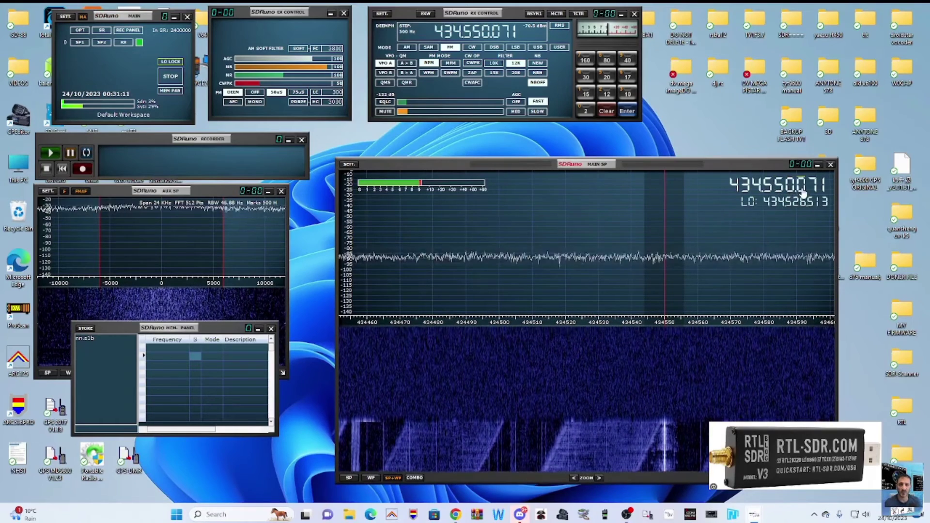
pyautogui.scroll(-5, 815, 194)
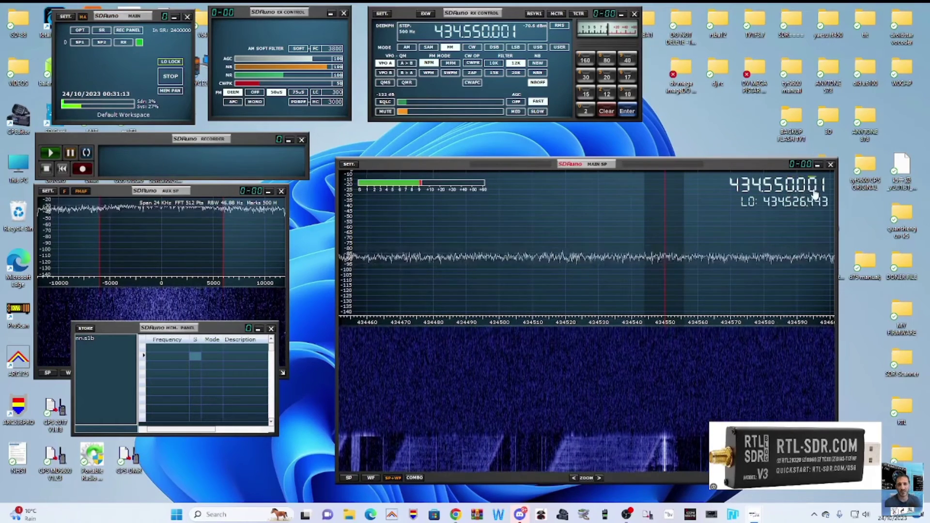
pyautogui.scroll(-2, 825, 194)
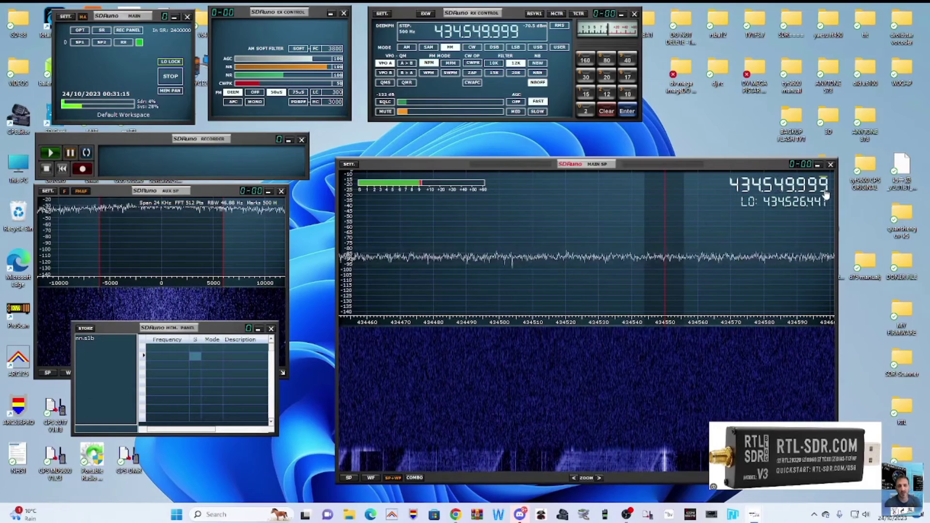
pyautogui.scroll(1, 826, 194)
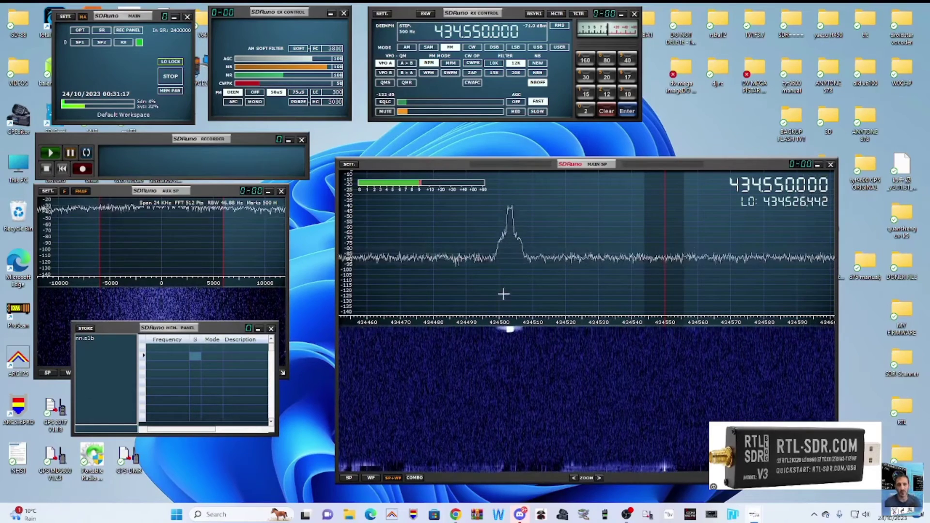
# Tune onto the signal peak at 434.503.500 MHz and move off it to an empty frequency at 434.555.500 MHz.
pyautogui.click(511, 250)
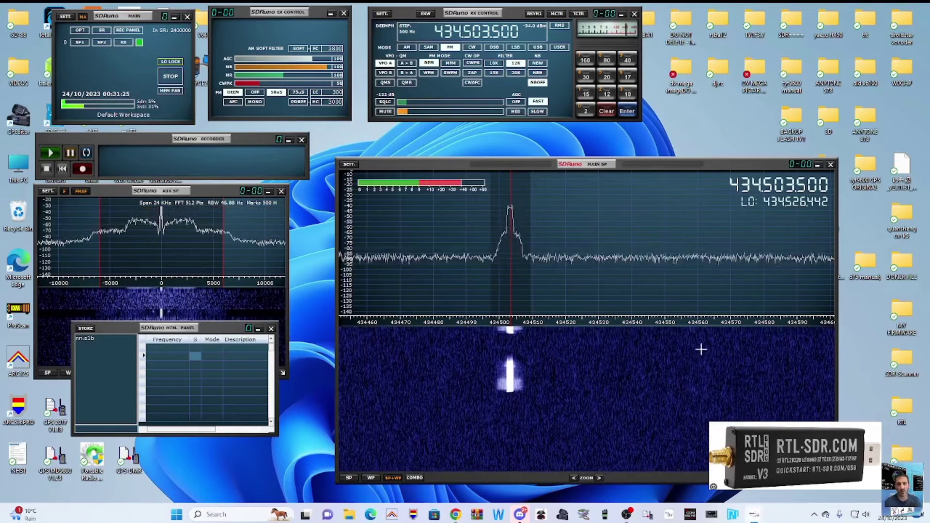
pyautogui.click(854, 514)
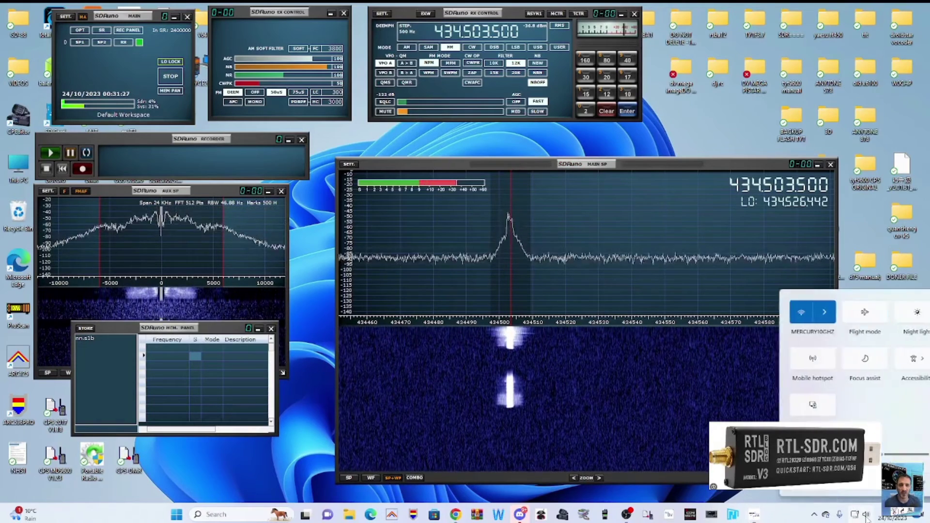
pyautogui.click(683, 384)
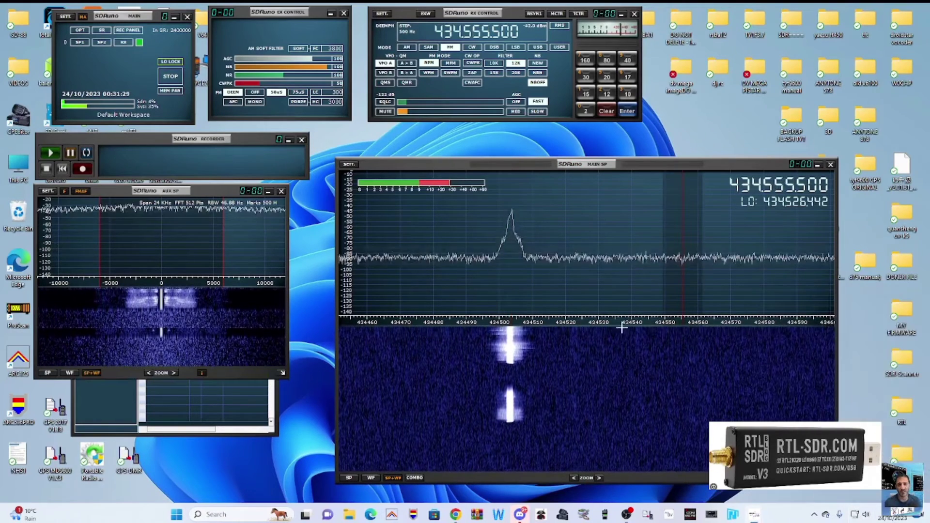
# Raise the receiver volume and turn on the squelch with its threshold at -56 dB.
pyautogui.click(436, 112)
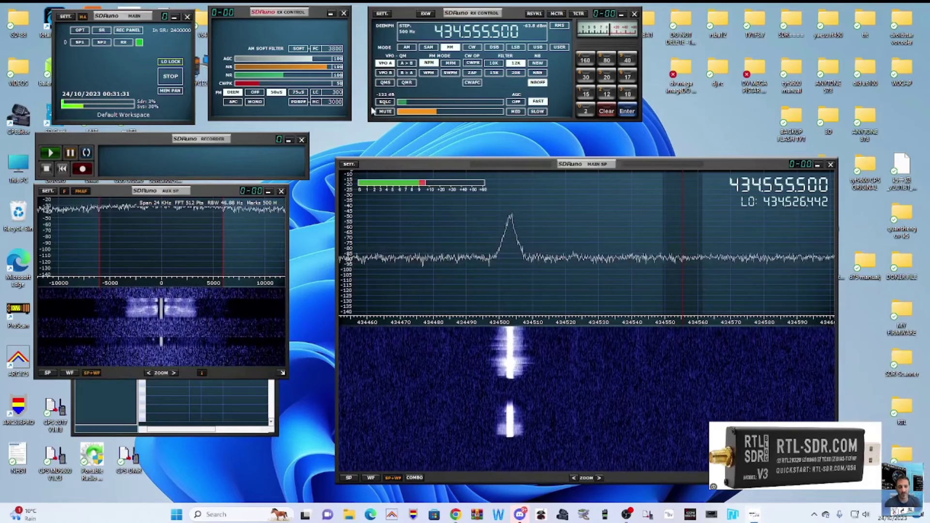
pyautogui.click(402, 104)
pyautogui.moveTo(401, 105); pyautogui.dragTo(476, 114)
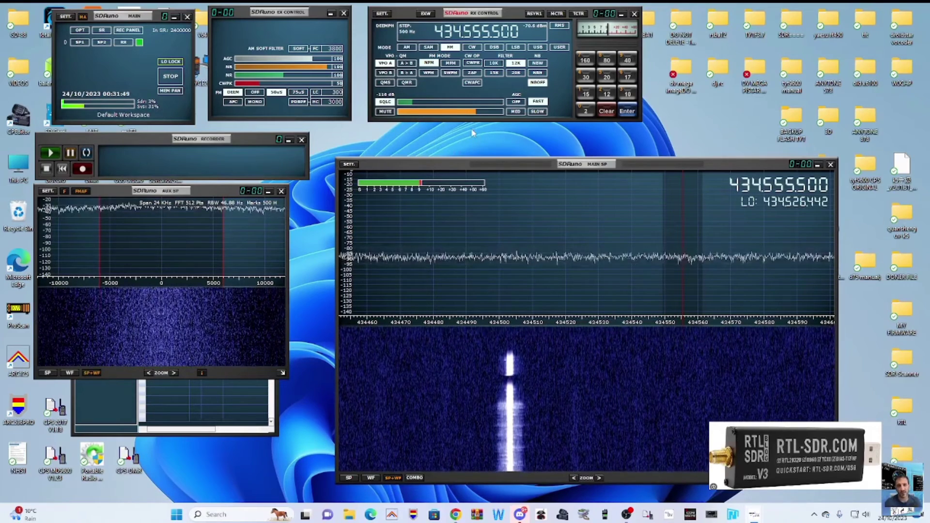
pyautogui.moveTo(472, 112); pyautogui.dragTo(487, 112)
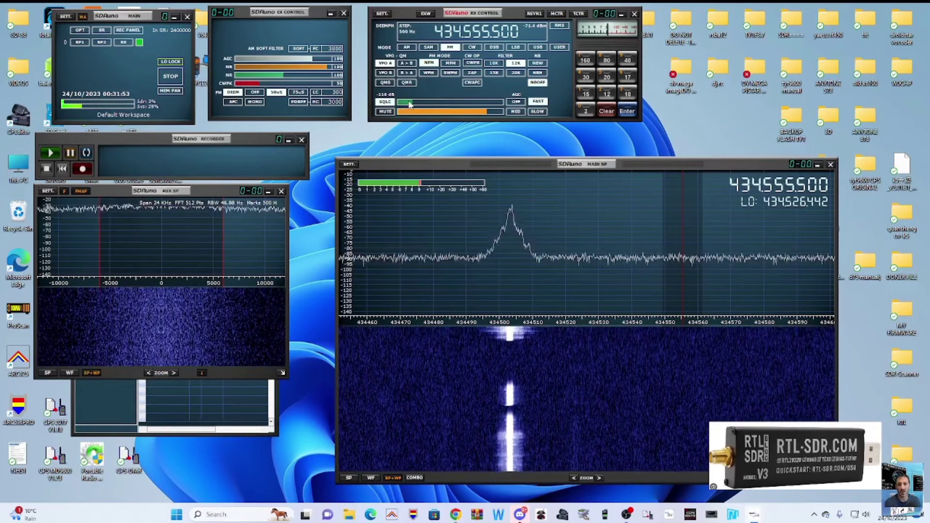
pyautogui.moveTo(409, 104); pyautogui.dragTo(478, 103)
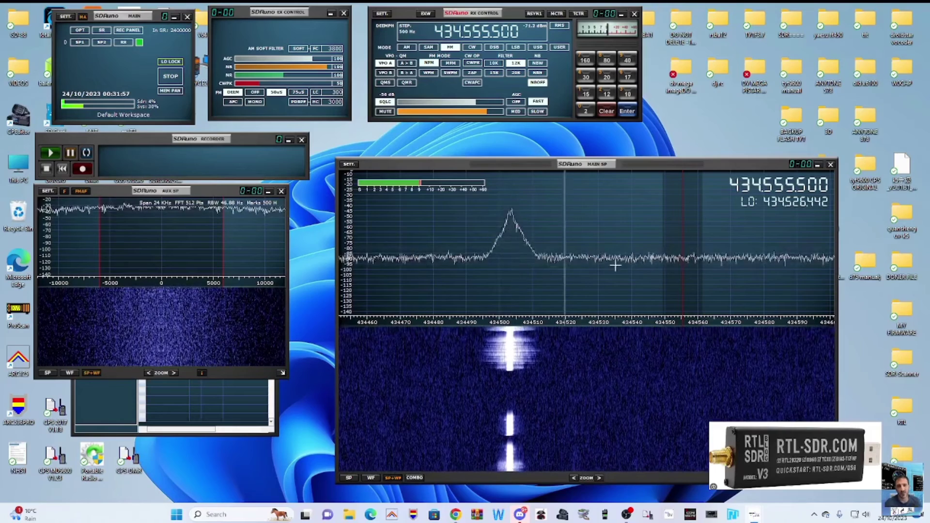
# Tune back onto the signal peak with the volume raised further, and step the frequency down to 434.500.000 MHz.
pyautogui.click(509, 277)
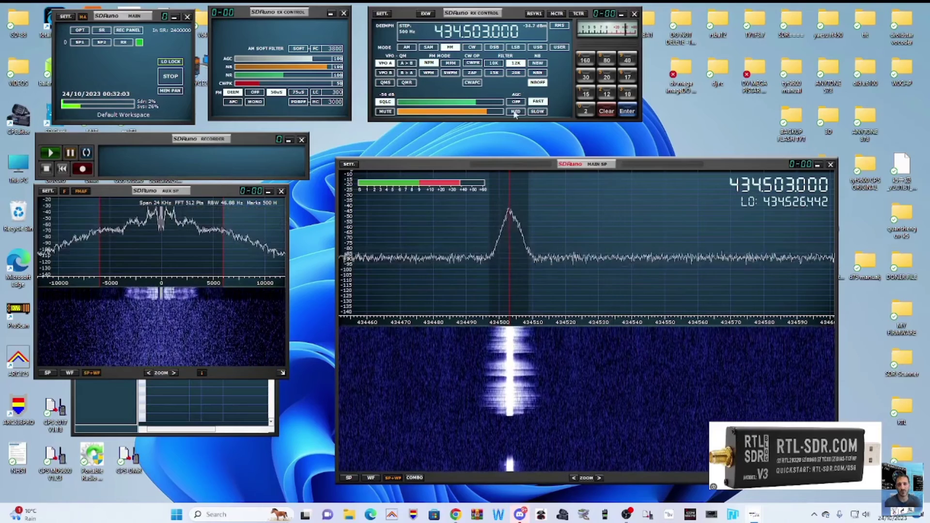
pyautogui.moveTo(486, 113); pyautogui.dragTo(497, 114)
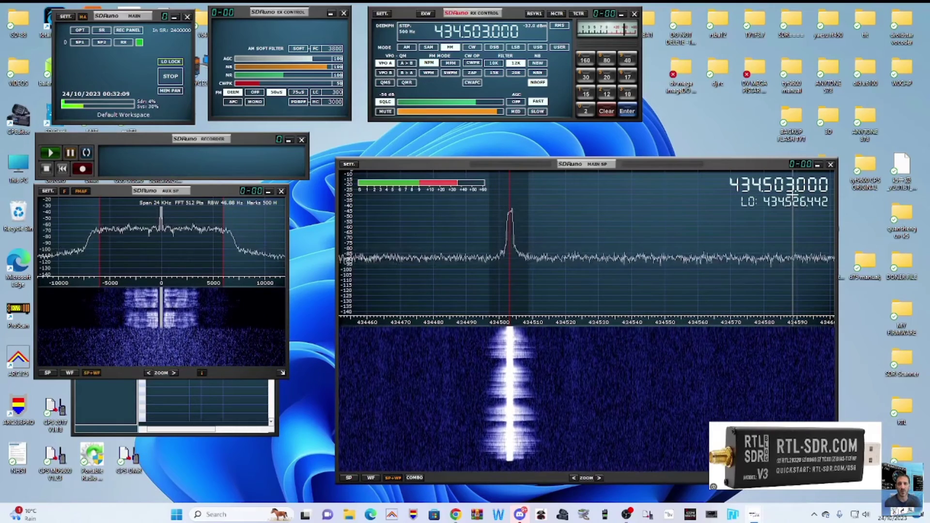
pyautogui.scroll(-4, 793, 194)
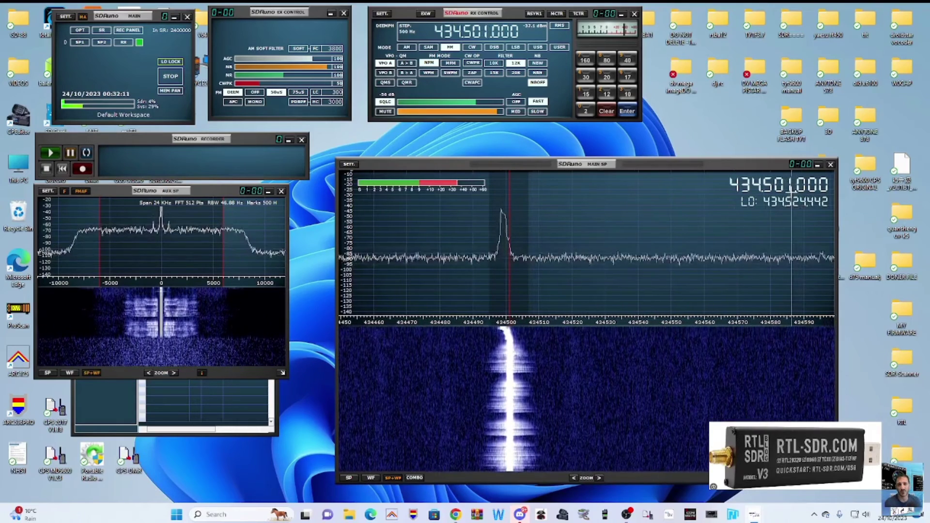
pyautogui.scroll(-2, 794, 193)
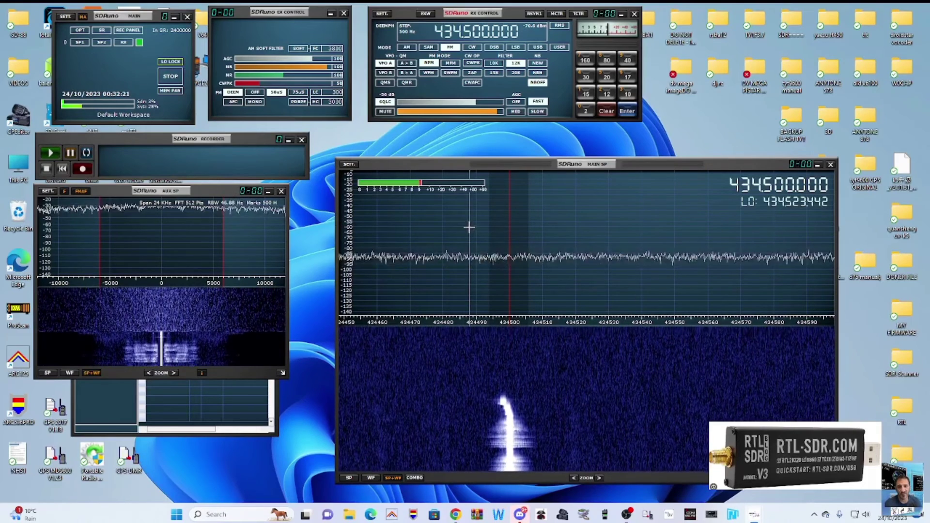
# Raise the squelch threshold to -47 dB and lower the receiver volume.
pyautogui.moveTo(475, 103)
pyautogui.mouseDown()
pyautogui.moveTo(432, 103)
pyautogui.moveTo(487, 104)
pyautogui.mouseUp()
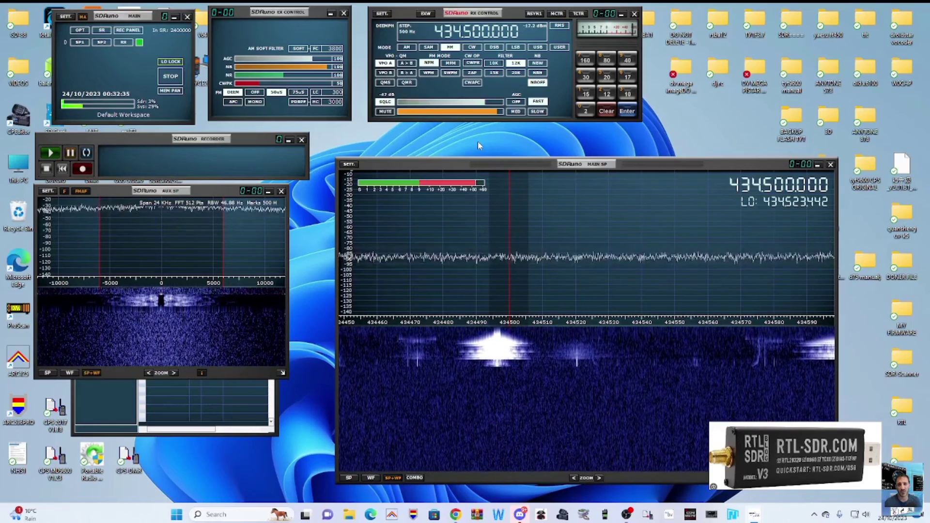
pyautogui.click(491, 112)
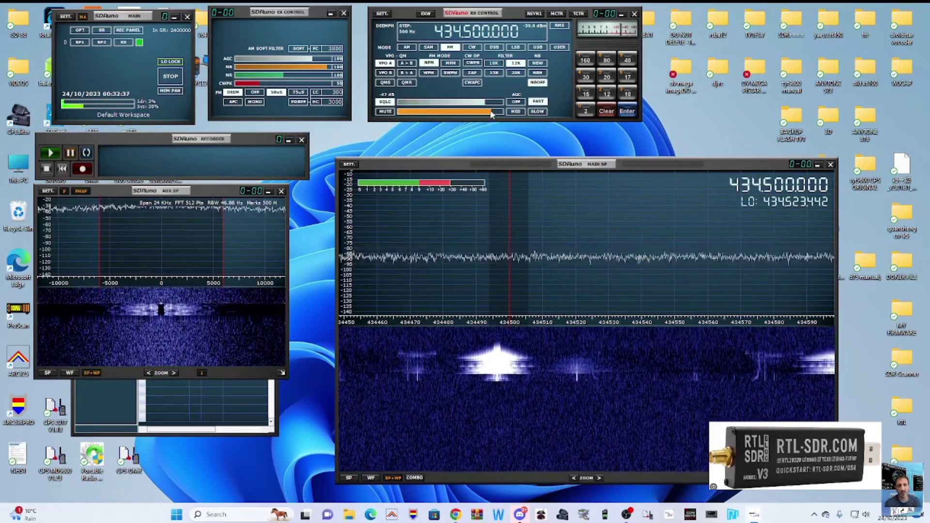
pyautogui.moveTo(490, 111); pyautogui.dragTo(450, 116)
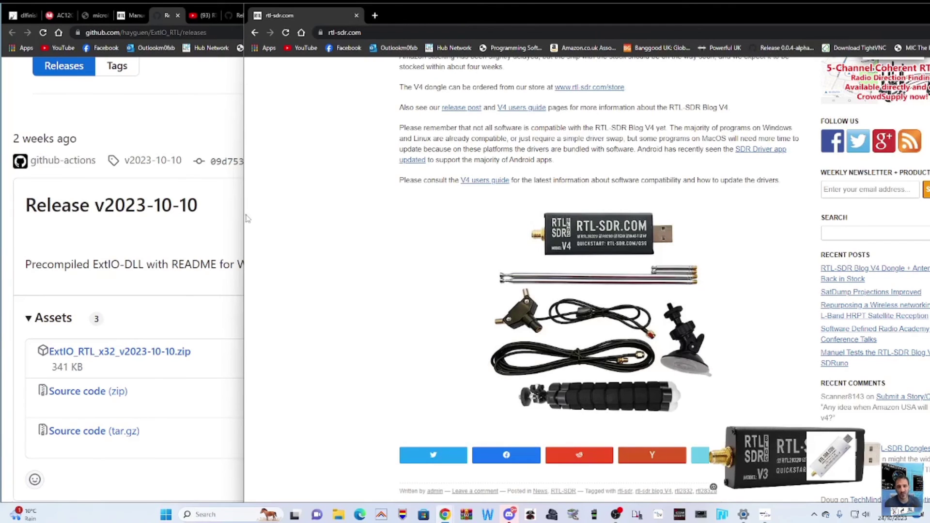
# In the browser, download ExtIO_RTL_x32_v2023-10-10.zip from the GitHub releases page and open the archive.
pyautogui.moveTo(245, 218)
pyautogui.mouseDown()
pyautogui.moveTo(283, 218)
pyautogui.moveTo(255, 218)
pyautogui.mouseUp()
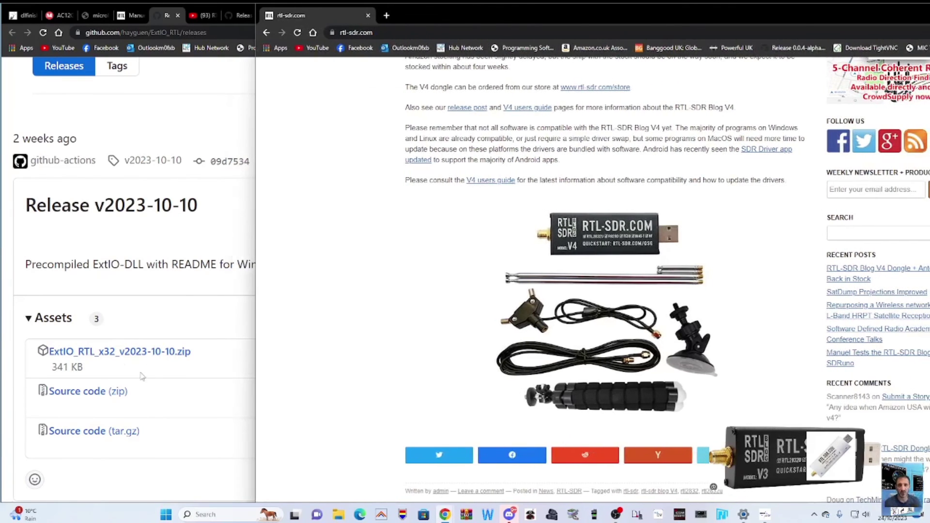
pyautogui.click(112, 355)
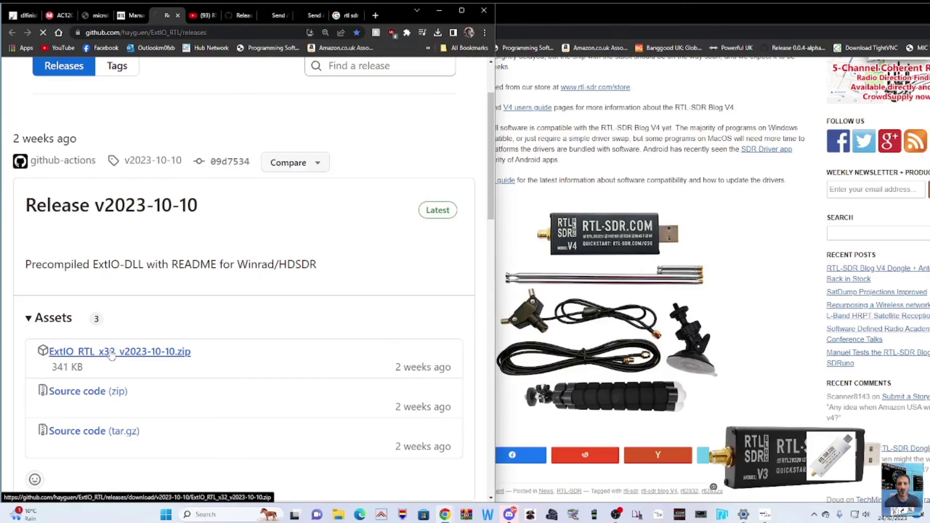
pyautogui.click(344, 52)
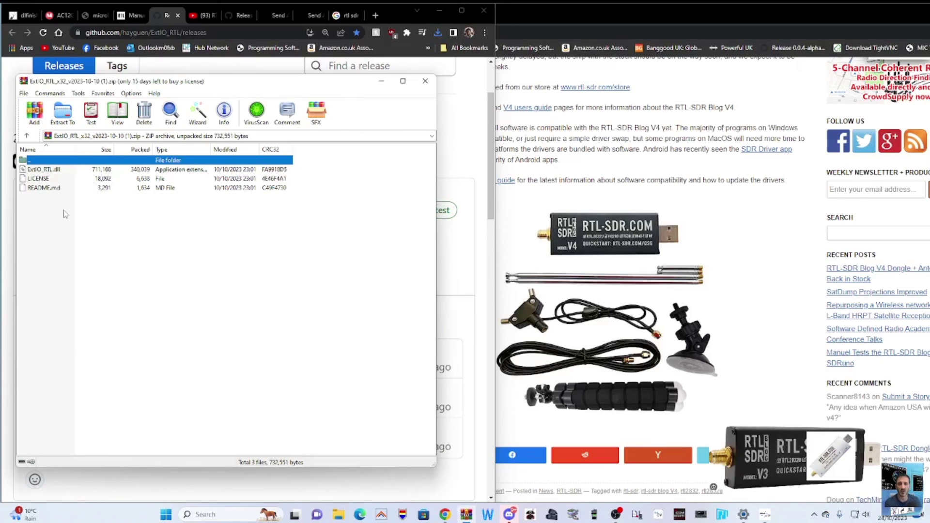
pyautogui.moveTo(231, 83); pyautogui.dragTo(301, 88)
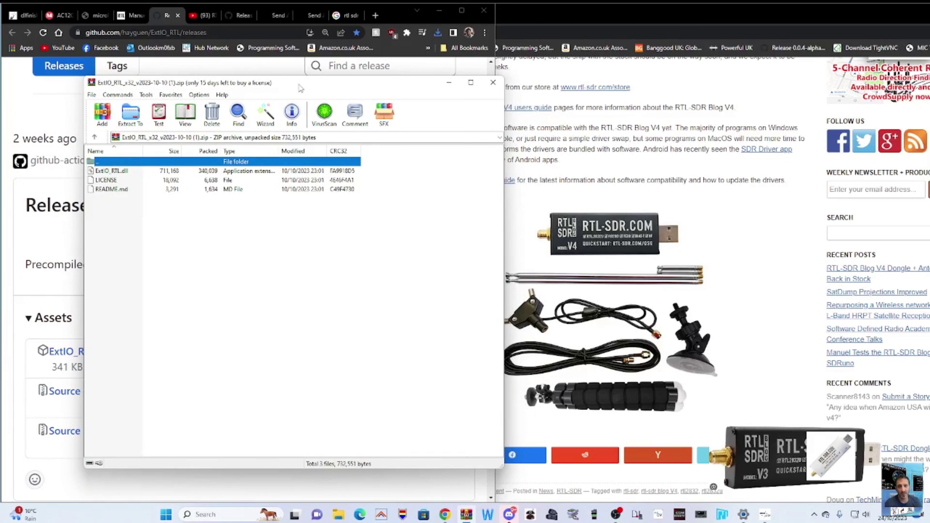